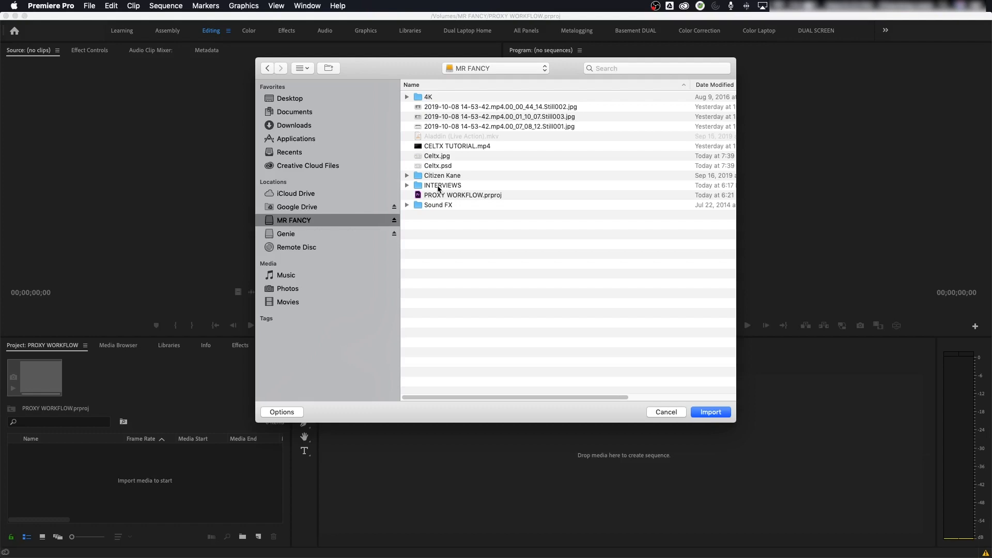
Import all six SGNFLM_S001 MOV files, T007 through T012, from the INTERVIEWS folder into the project
{"action": "double_click", "coordinate": [439, 187]}
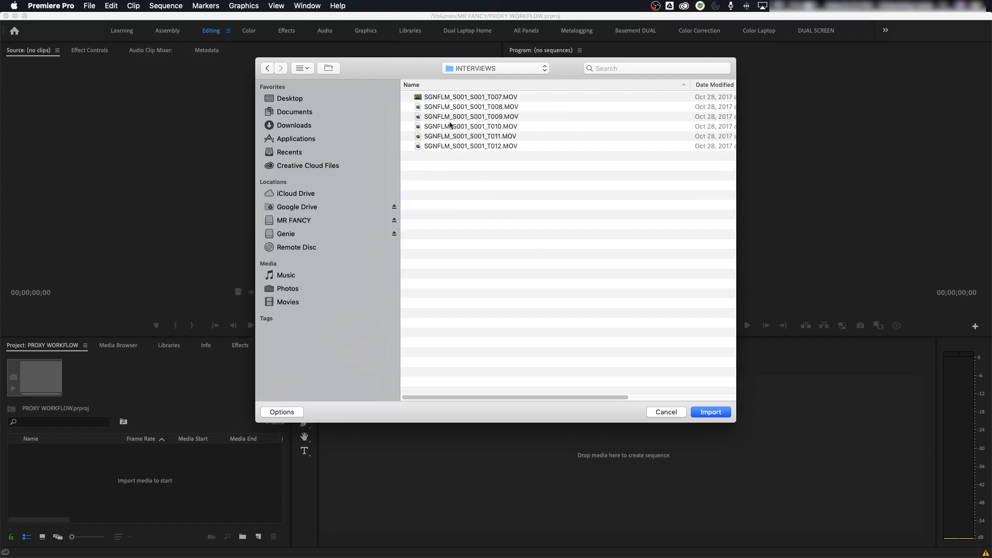
{"action": "left_click", "coordinate": [484, 101]}
{"action": "left_click", "coordinate": [485, 147], "text": "shift"}
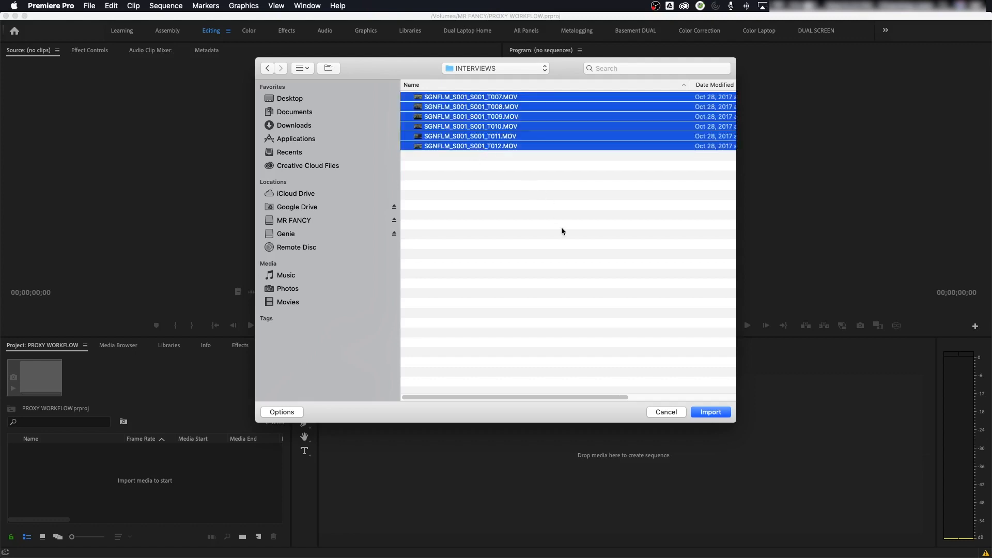
{"action": "left_click", "coordinate": [695, 413]}
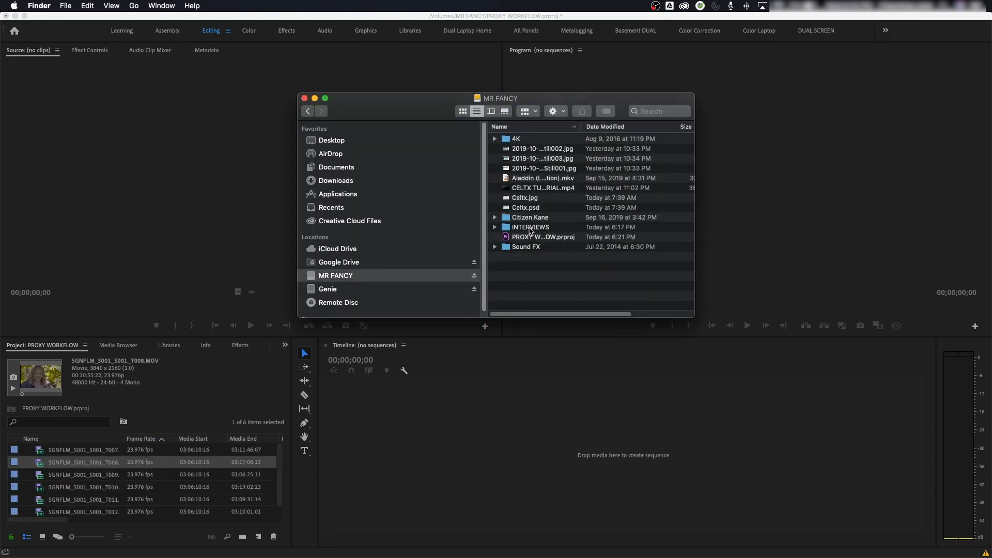
In Finder, open the INTERVIEWS folder on MR FANCY and widen the window to check the MOV file sizes
{"action": "double_click", "coordinate": [524, 227]}
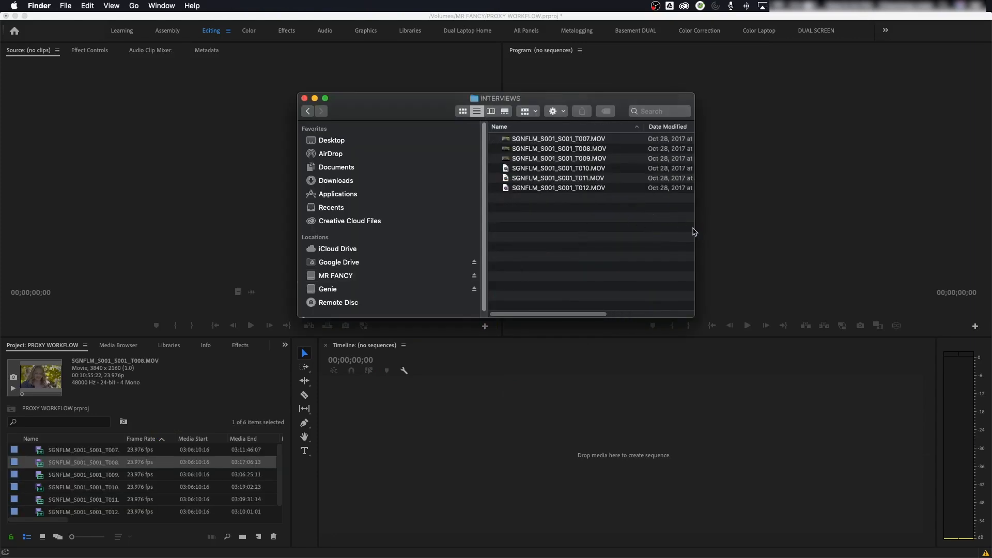
{"action": "left_click_drag", "start_coordinate": [694, 234], "coordinate": [910, 236]}
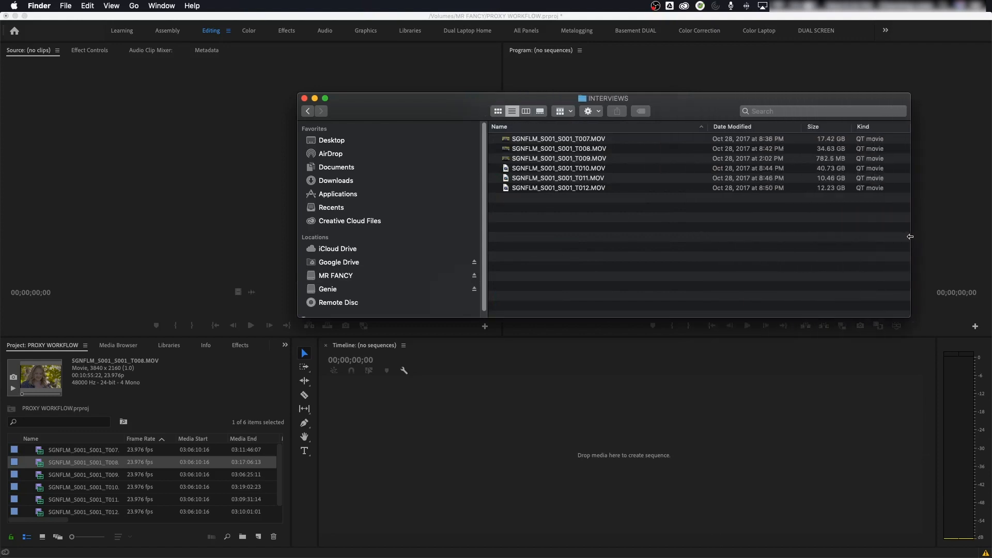
{"action": "left_click_drag", "start_coordinate": [718, 112], "coordinate": [503, 116]}
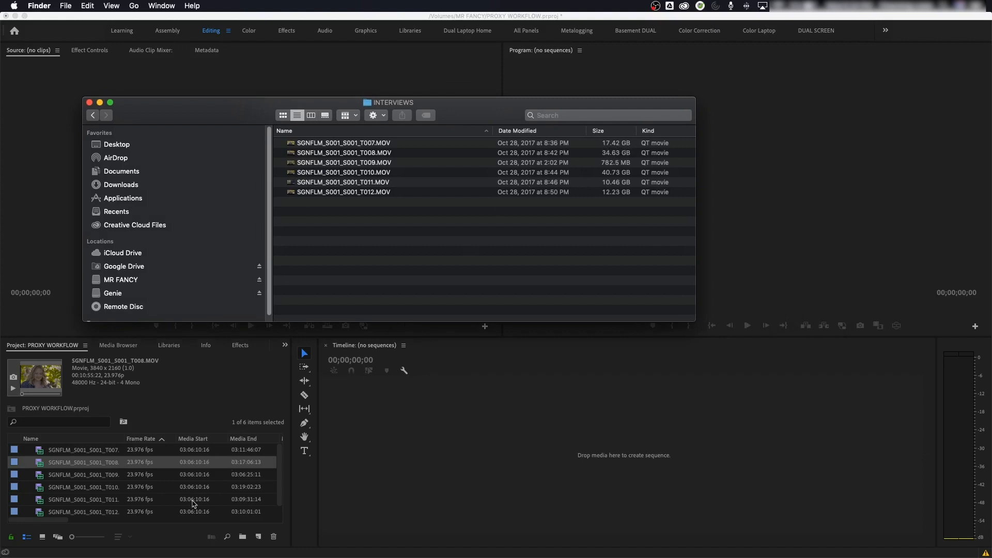
{"action": "left_click_drag", "start_coordinate": [57, 521], "coordinate": [118, 521]}
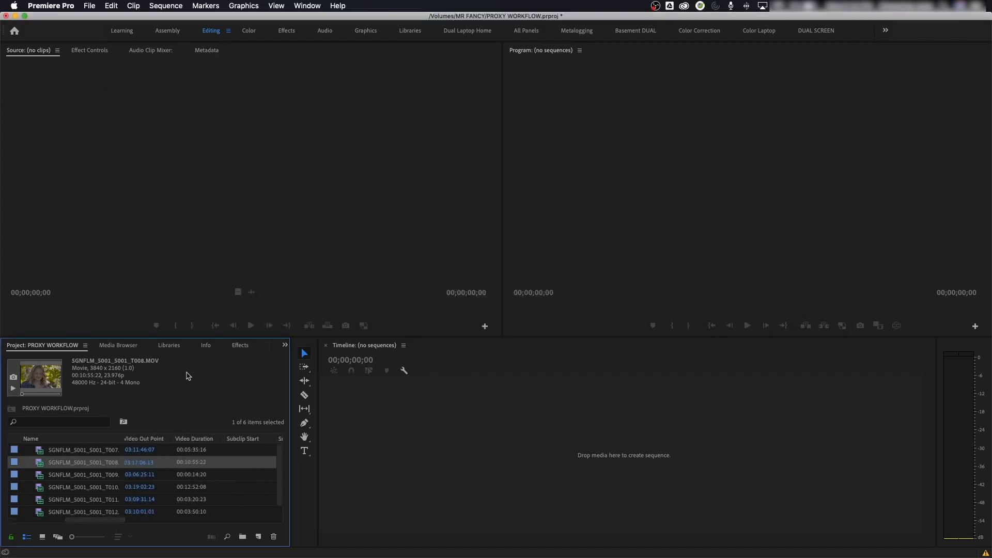
{"action": "key", "text": "super+Tab"}
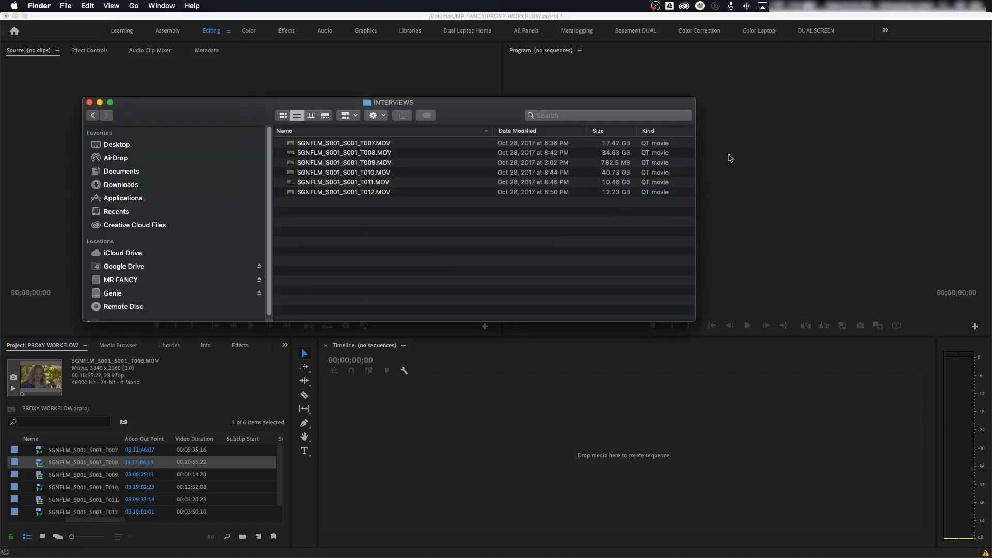
{"action": "left_click", "coordinate": [621, 145]}
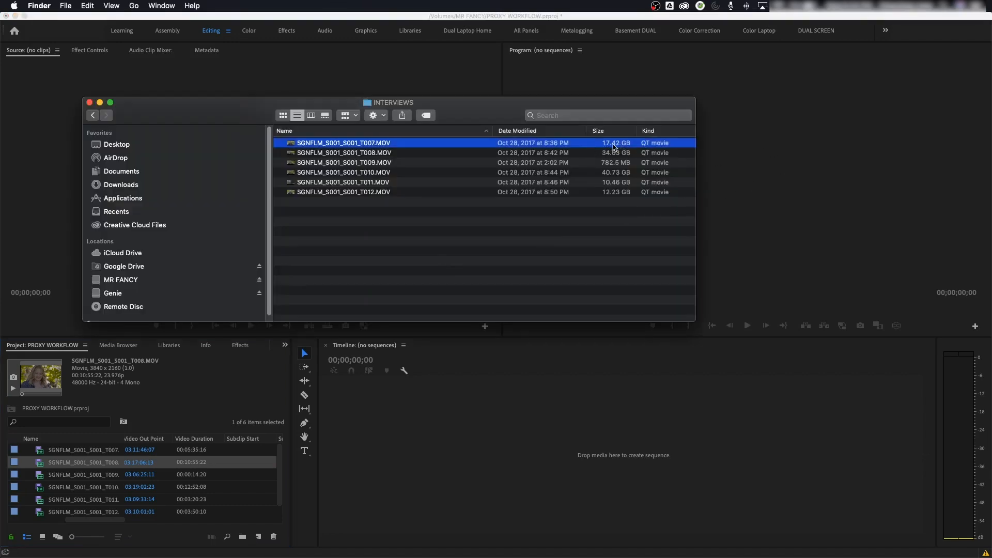
{"action": "left_click", "coordinate": [623, 174]}
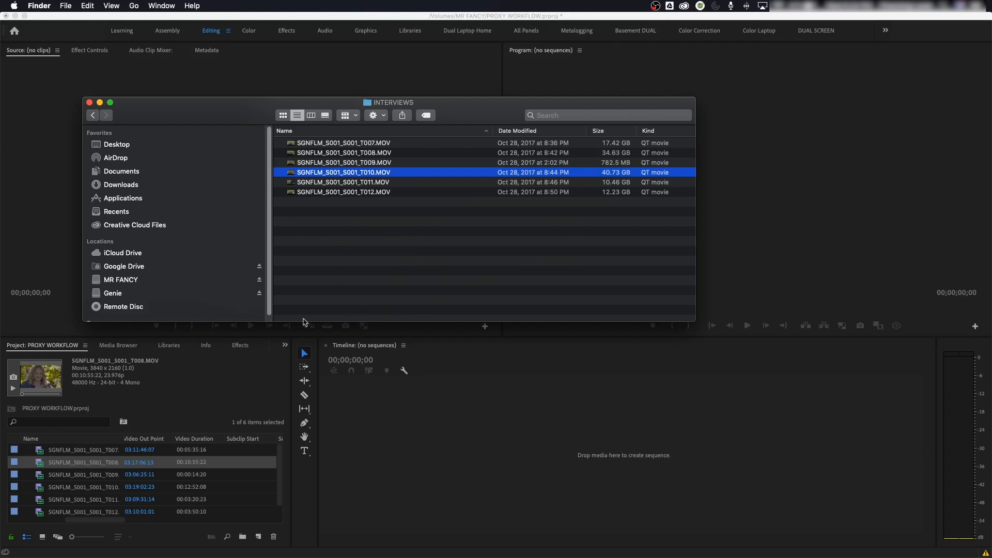
Switch back to Premiere Pro, select the SGNFLM_S001_S001_T007 clip and maximize the Project panel
{"action": "left_click", "coordinate": [99, 453]}
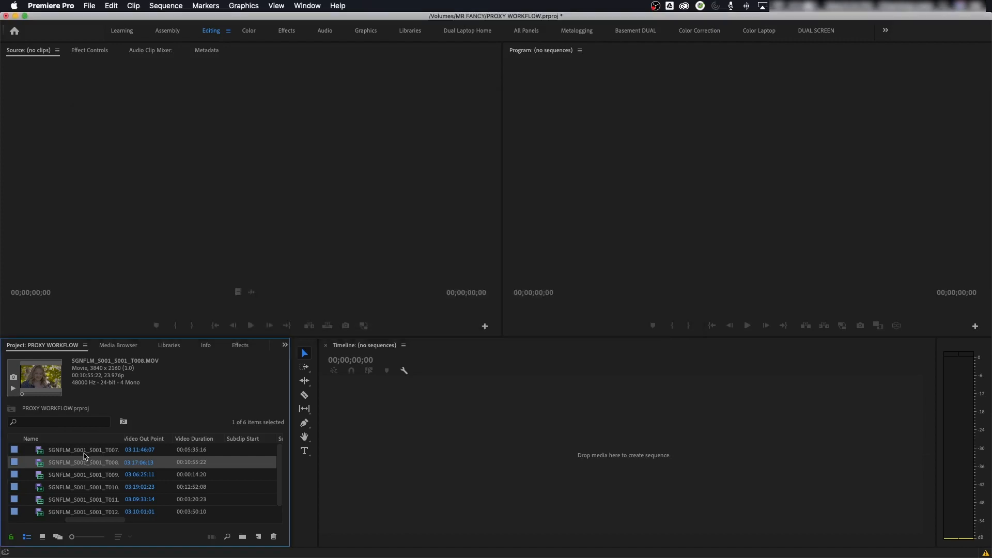
{"action": "left_click", "coordinate": [87, 456]}
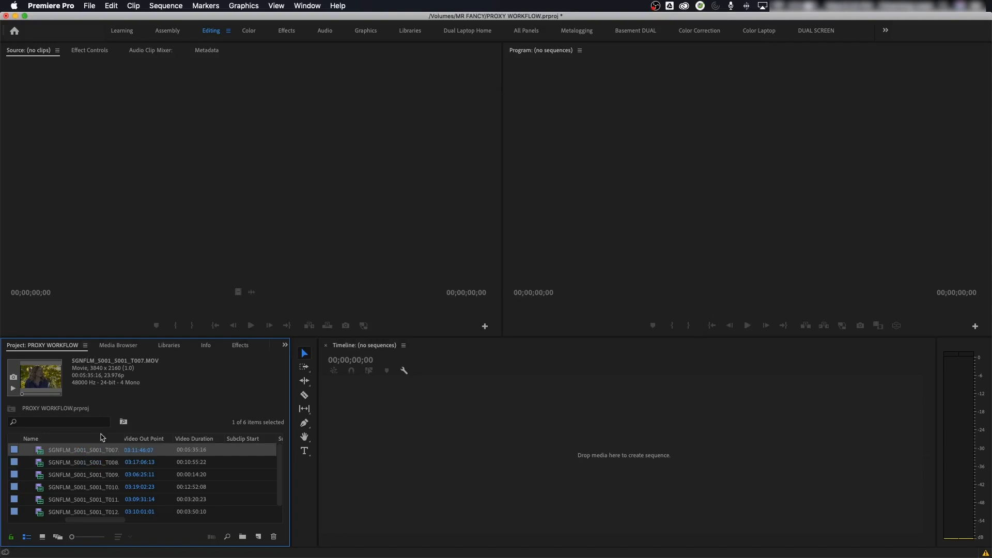
{"action": "left_click", "coordinate": [85, 345]}
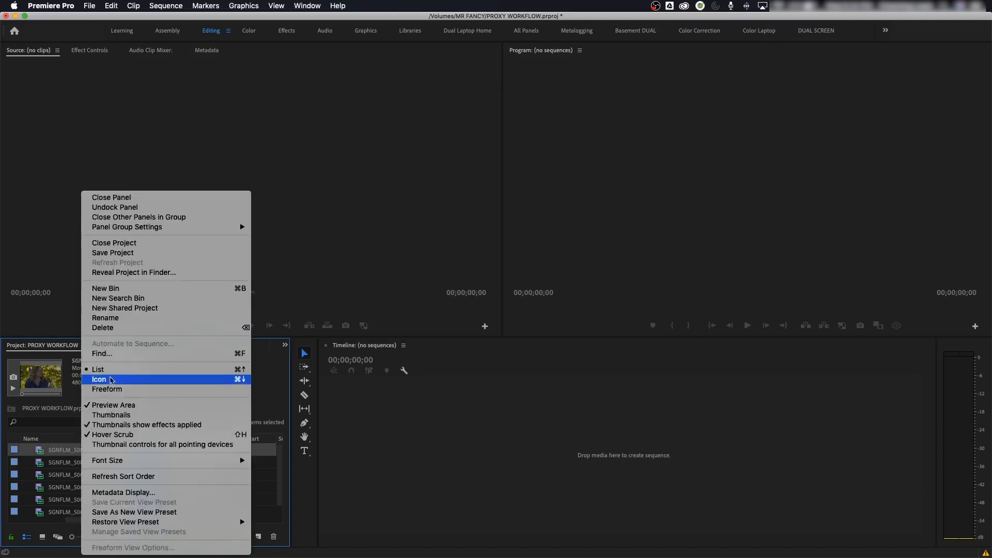
{"action": "left_click", "coordinate": [269, 381]}
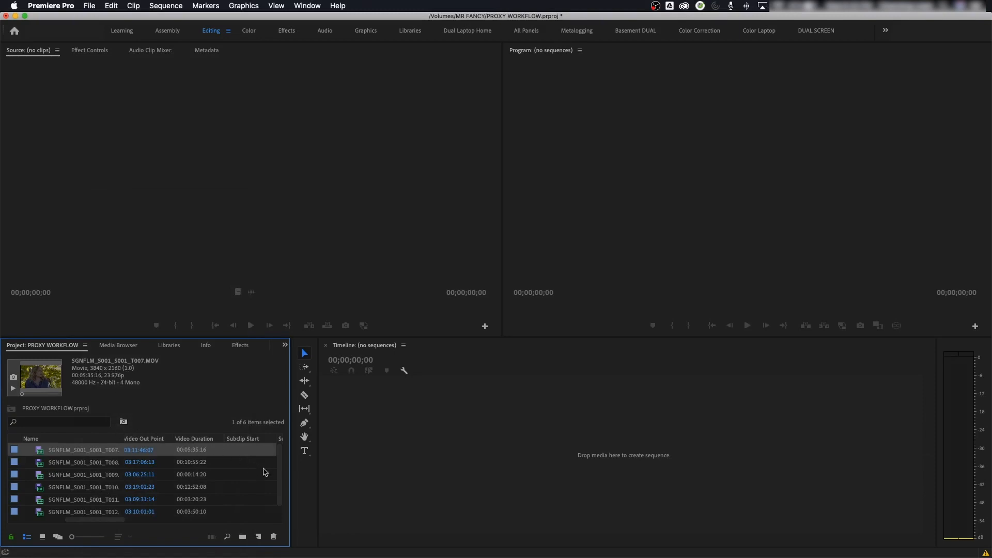
{"action": "key", "text": "grave"}
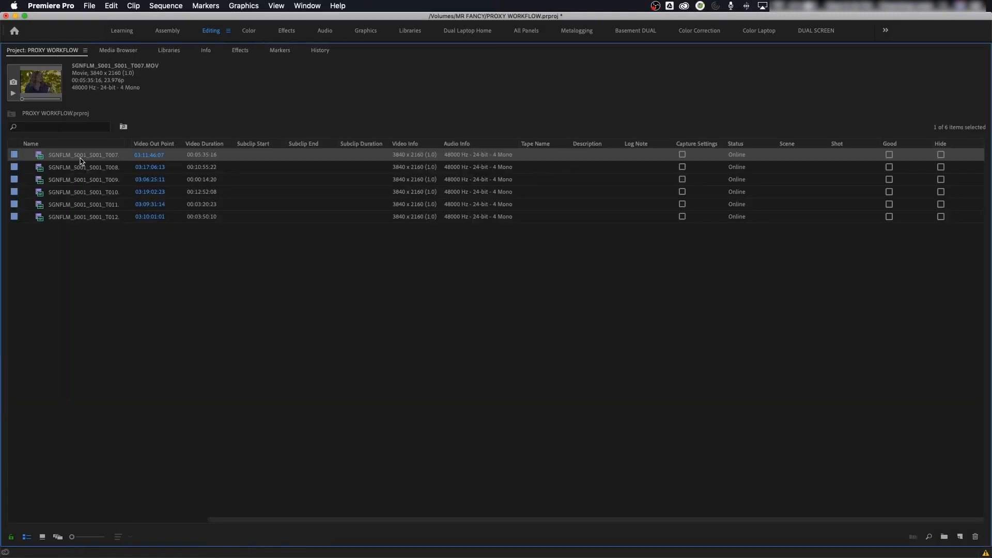
Examine the T007 clip's properties for its frame size and video compressor, and close the properties window
{"action": "right_click", "coordinate": [89, 159]}
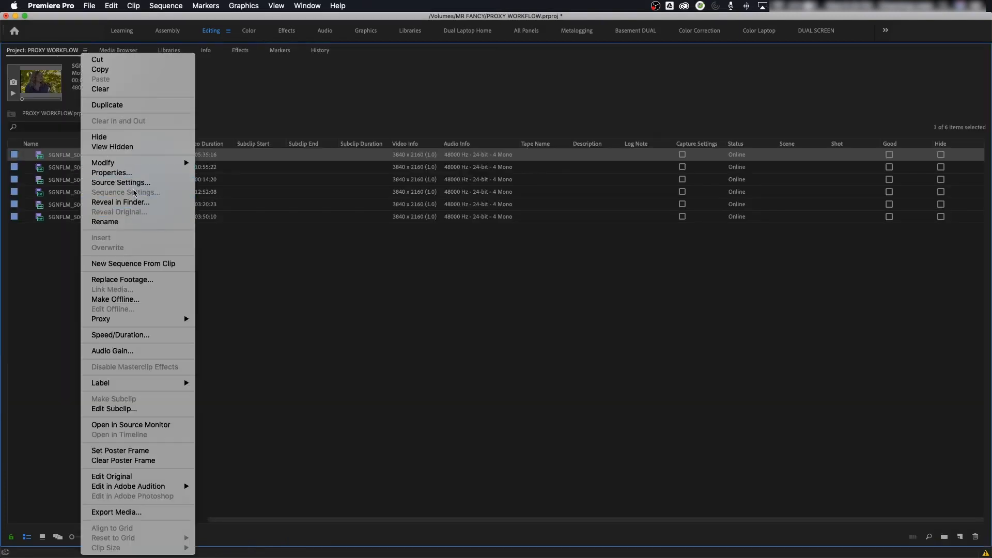
{"action": "left_click", "coordinate": [133, 175]}
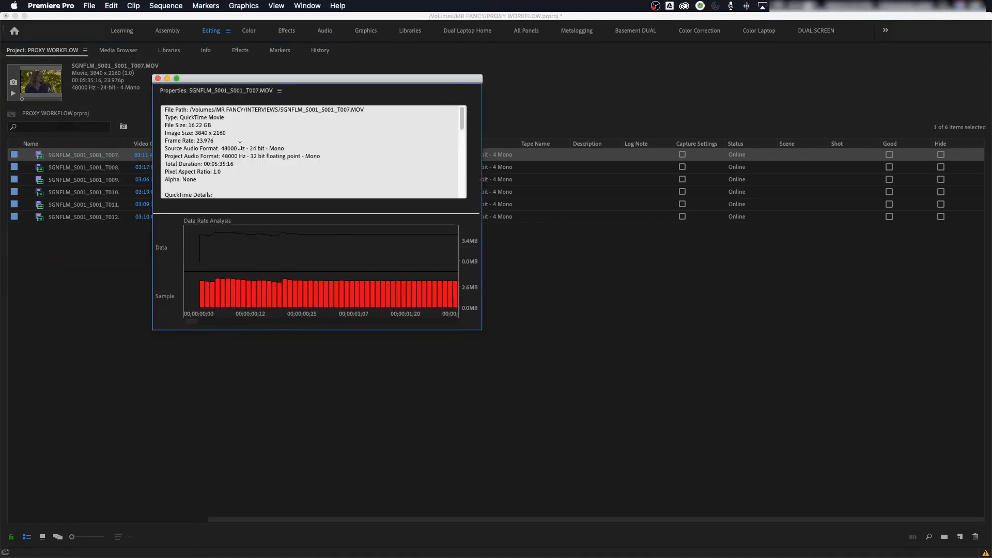
{"action": "scroll", "coordinate": [239, 145], "scroll_direction": "down", "scroll_amount": 5}
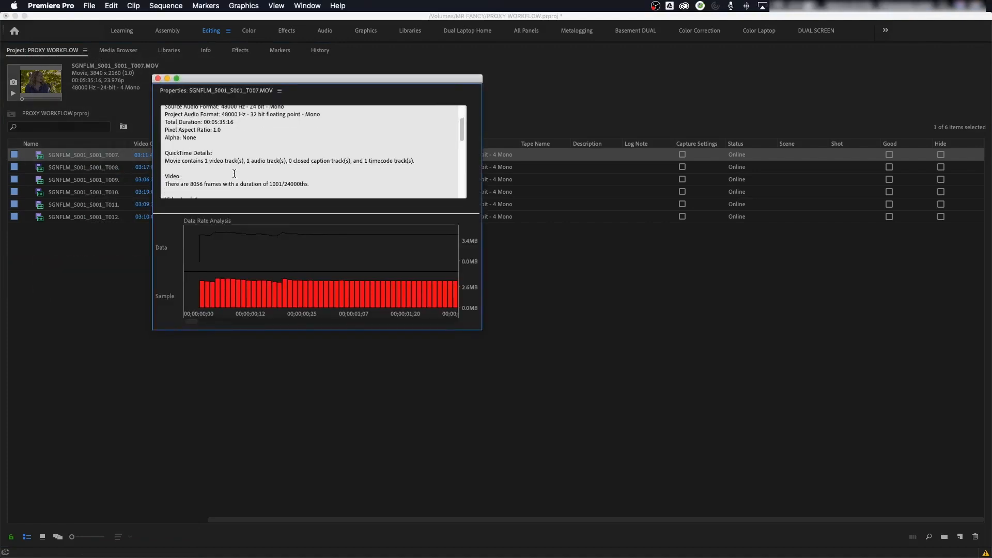
{"action": "scroll", "coordinate": [235, 174], "scroll_direction": "down", "scroll_amount": 8}
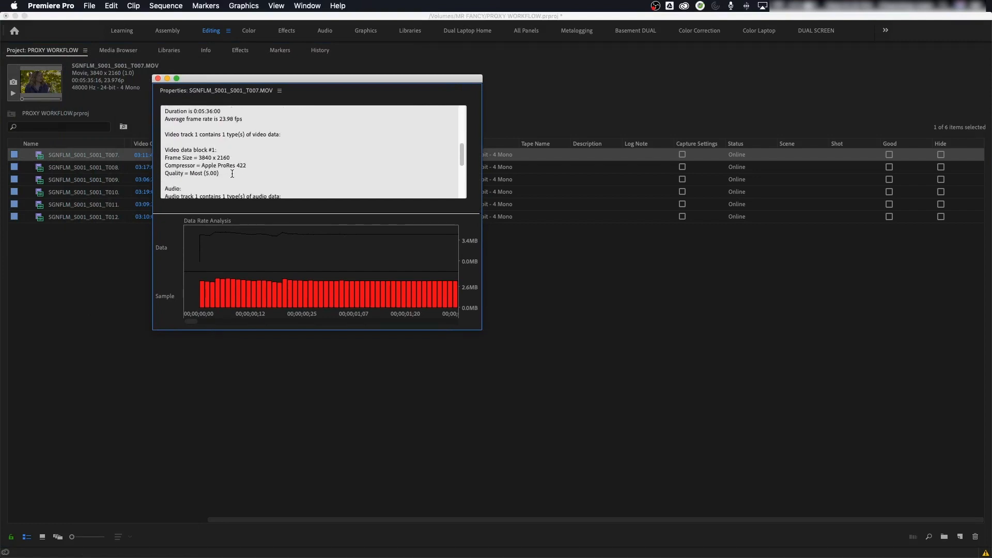
{"action": "left_click_drag", "start_coordinate": [201, 166], "coordinate": [250, 166]}
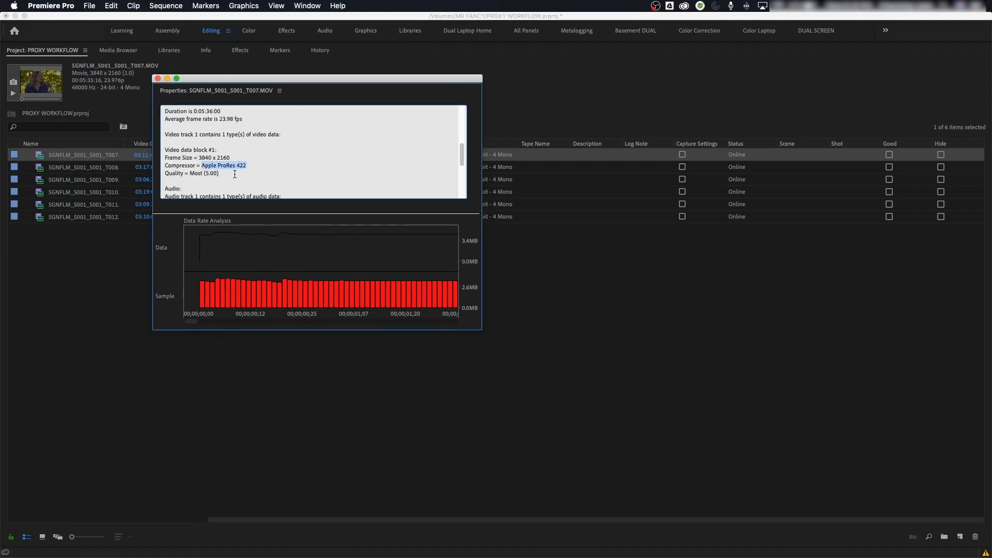
{"action": "scroll", "coordinate": [257, 179], "scroll_direction": "down", "scroll_amount": 3}
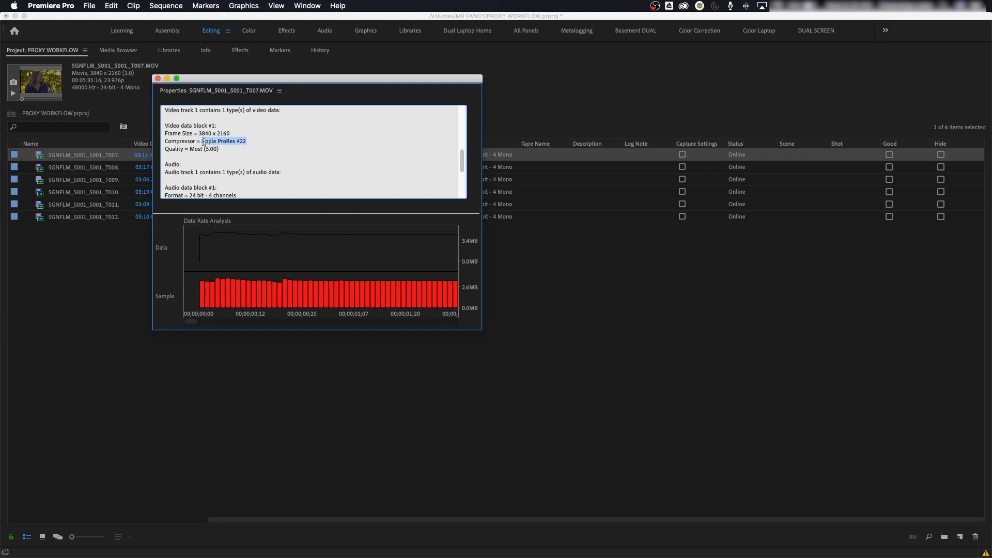
{"action": "left_click_drag", "start_coordinate": [202, 141], "coordinate": [248, 142]}
{"action": "left_click", "coordinate": [249, 143]}
{"action": "left_click", "coordinate": [158, 78]}
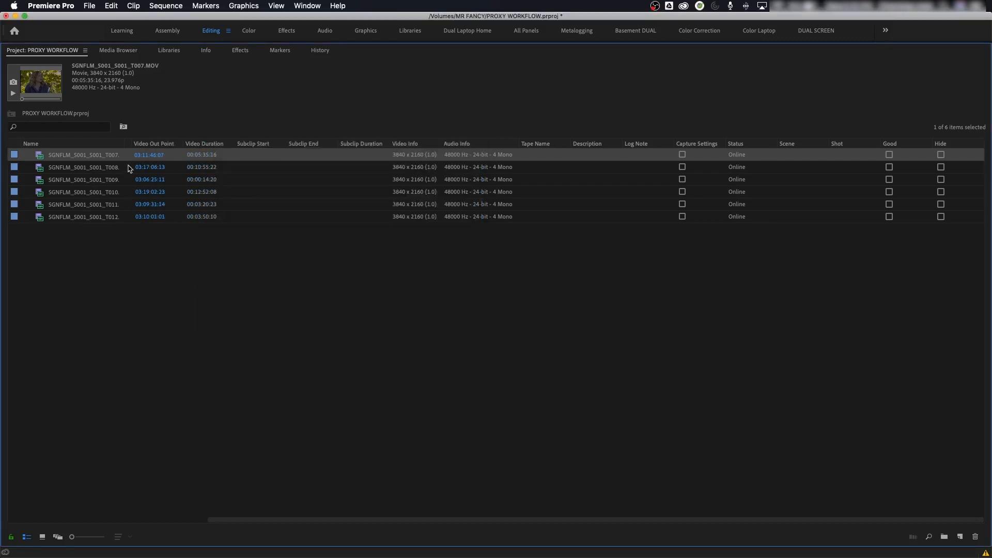
Widen the project's Name column to fit the full clip file names and clear the selection
{"action": "left_click_drag", "start_coordinate": [126, 145], "coordinate": [187, 144]}
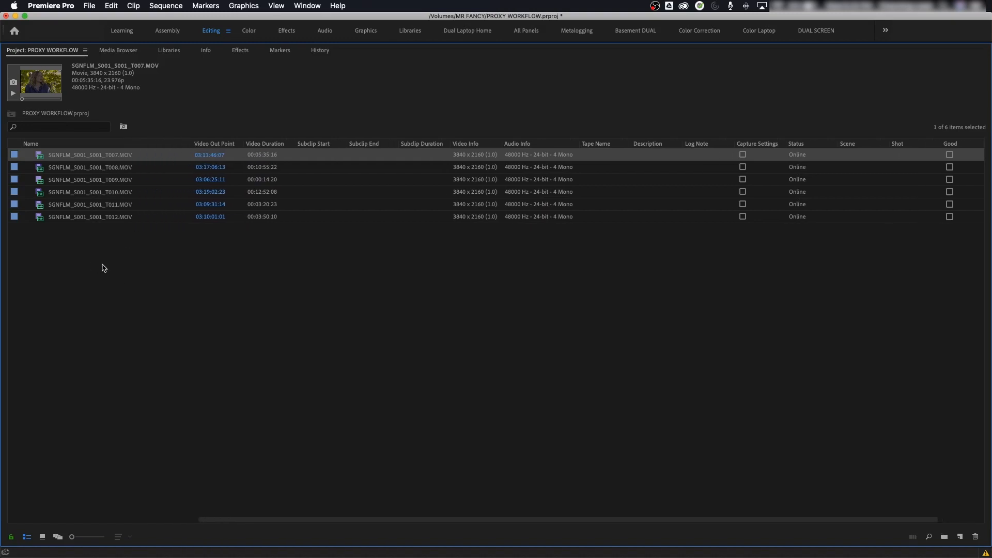
{"action": "left_click", "coordinate": [176, 244]}
Hide Premiere Pro and inspect the MR FANCY and Genie external drives on the desktop
{"action": "key", "text": "super+h"}
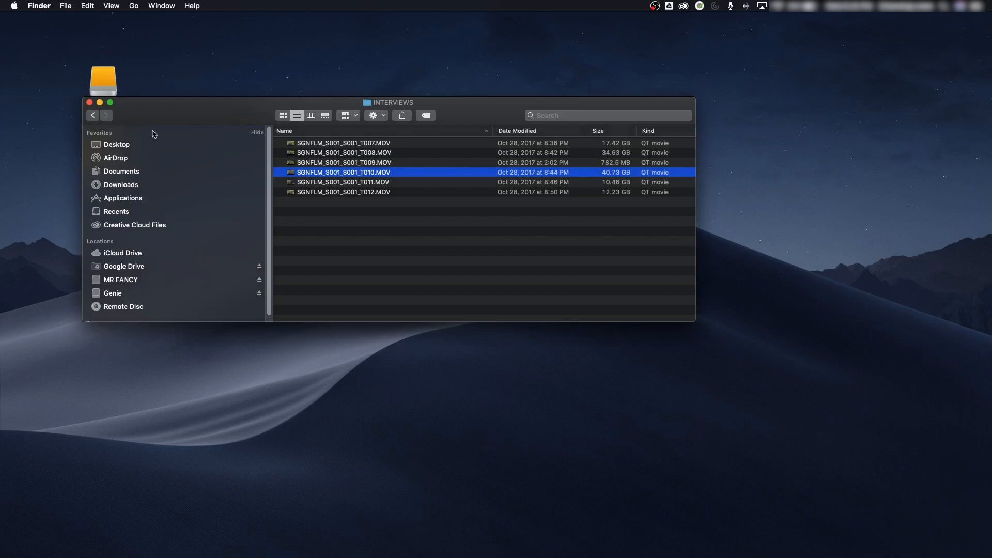
{"action": "left_click_drag", "start_coordinate": [158, 110], "coordinate": [259, 226]}
{"action": "left_click", "coordinate": [189, 218]}
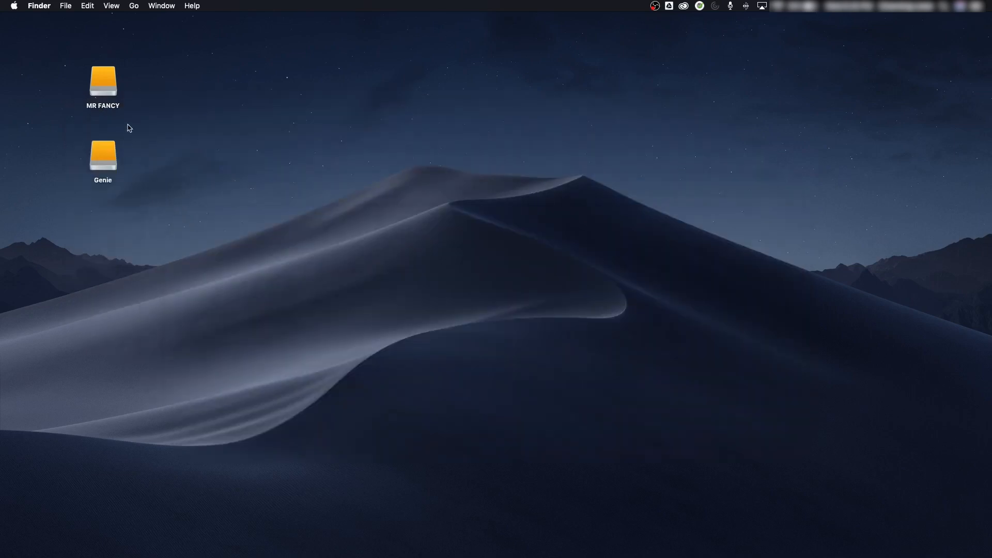
{"action": "left_click_drag", "start_coordinate": [143, 83], "coordinate": [98, 188]}
{"action": "left_click", "coordinate": [150, 213]}
{"action": "left_click", "coordinate": [104, 79]}
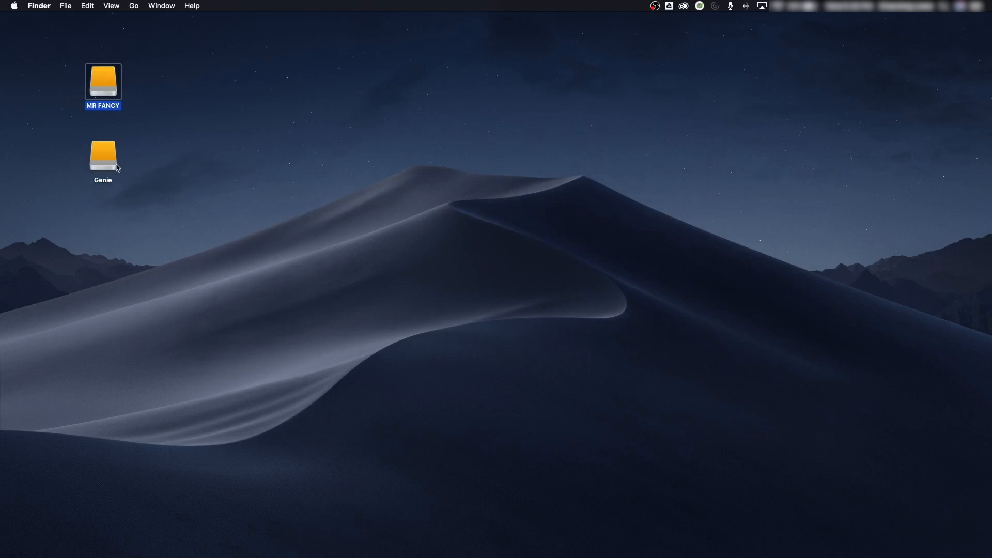
{"action": "left_click", "coordinate": [104, 154]}
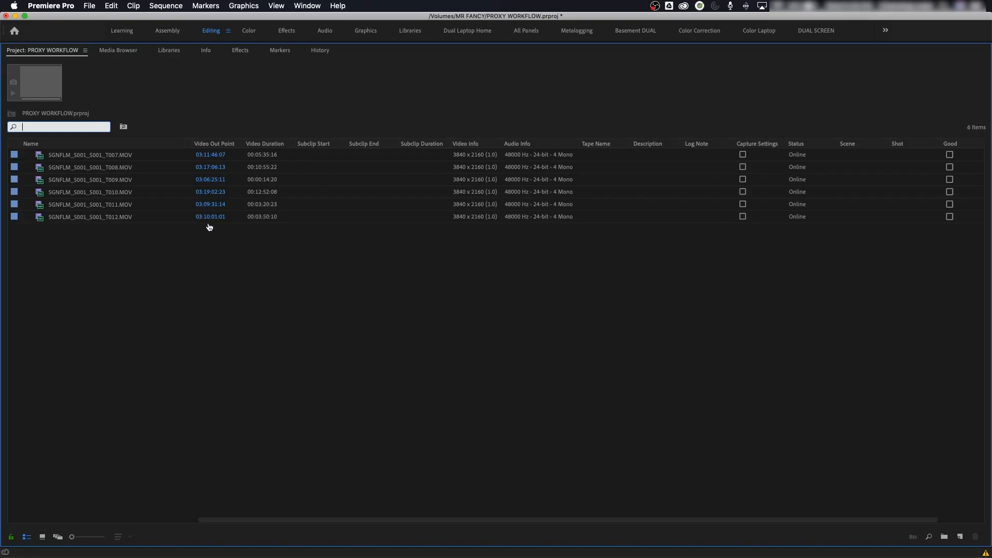
Back in Premiere Pro, highlight all six interview clips, clear the selection and select only the T007 clip
{"action": "left_click_drag", "start_coordinate": [129, 237], "coordinate": [49, 154]}
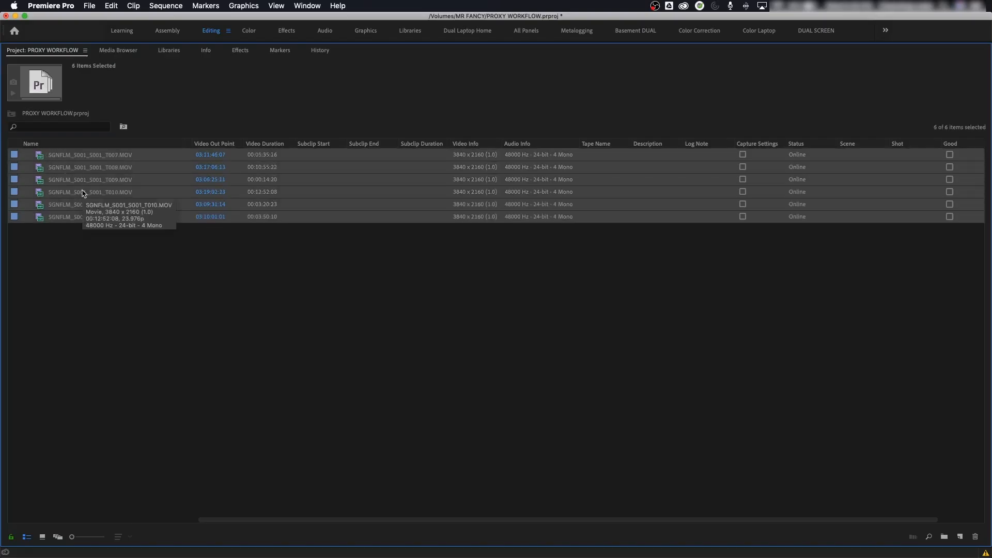
{"action": "left_click", "coordinate": [144, 255]}
{"action": "left_click", "coordinate": [97, 162]}
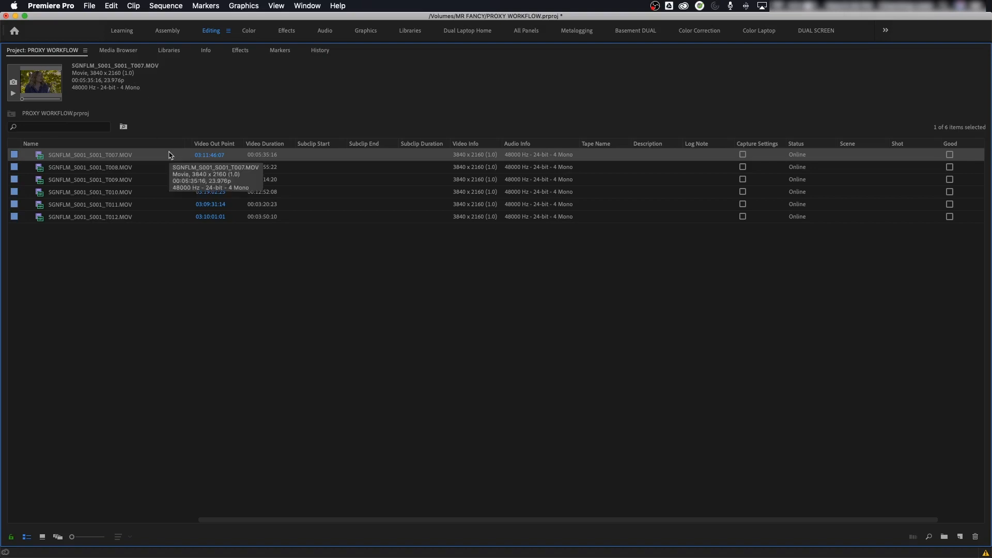
Open Calculator over the project and divide the 3840 frame width by 2
{"action": "key", "text": "super+space"}
{"action": "type", "text": "cal"}
{"action": "key", "text": "Return"}
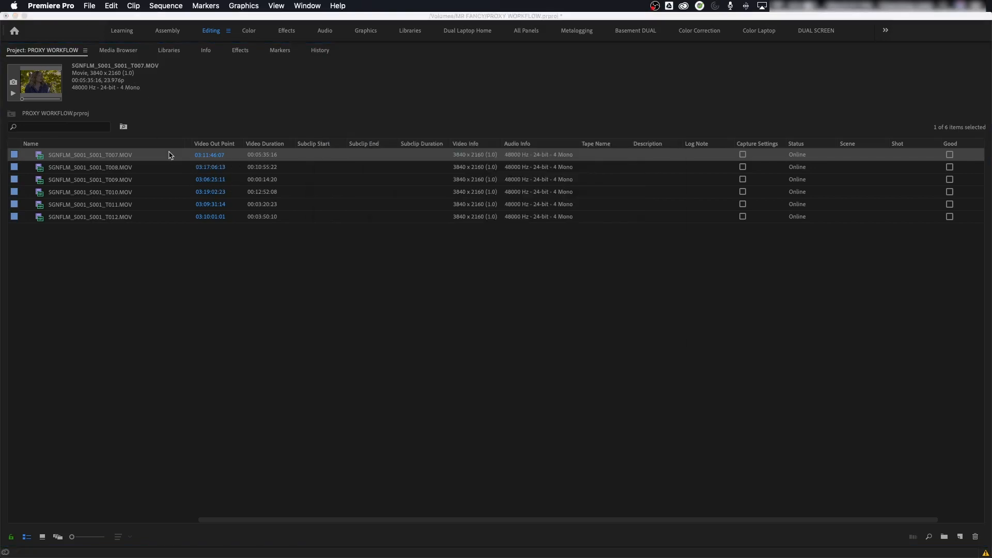
{"action": "left_click_drag", "start_coordinate": [210, 74], "coordinate": [357, 117]}
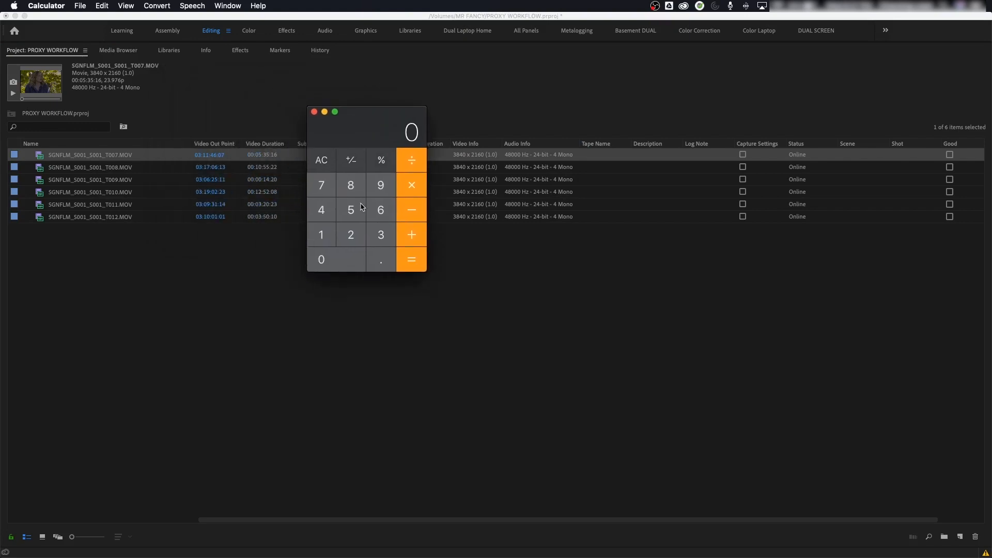
{"action": "type", "text": "3840/2="}
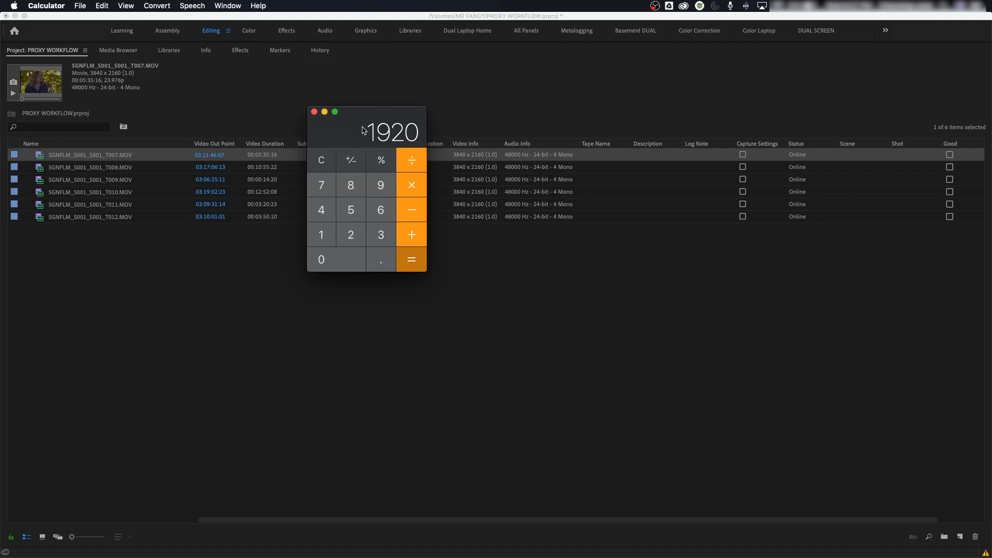
Calculate the source footage's aspect ratio by dividing 3840 by 2160
{"action": "type", "text": "3840/2"}
{"action": "type", "text": "160"}
{"action": "key", "text": "Return"}
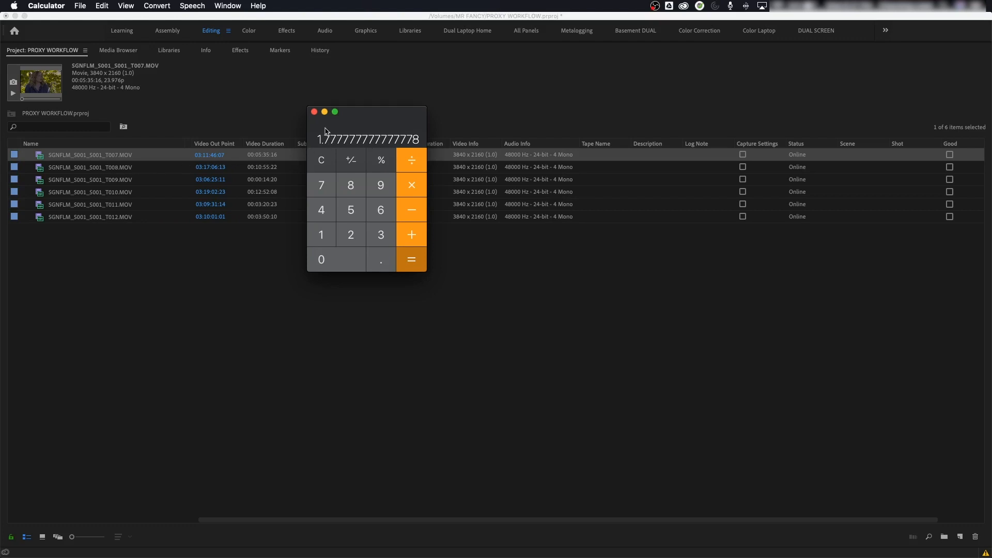
{"action": "left_click_drag", "start_coordinate": [362, 117], "coordinate": [380, 120]}
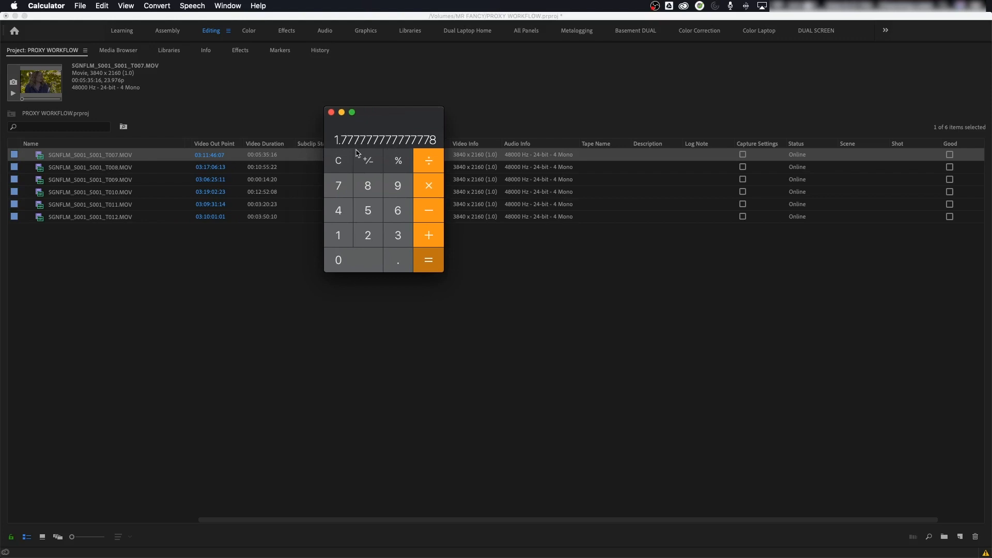
Calculate the aspect ratio of the half-size frame by dividing 1920 by 1080, and quit Calculator
{"action": "type", "text": "1920"}
{"action": "key", "text": "slash"}
{"action": "type", "text": "108"}
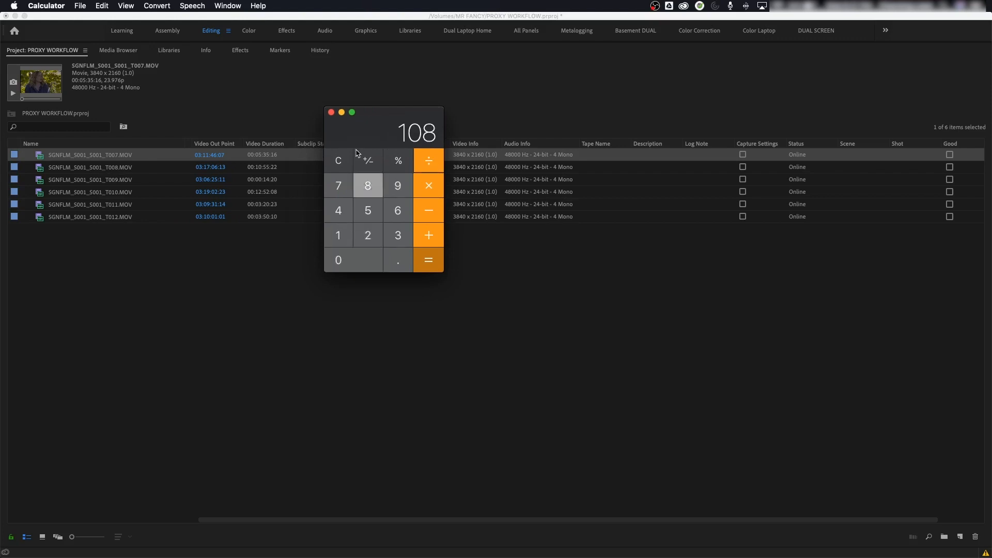
{"action": "type", "text": "0"}
{"action": "key", "text": "Return"}
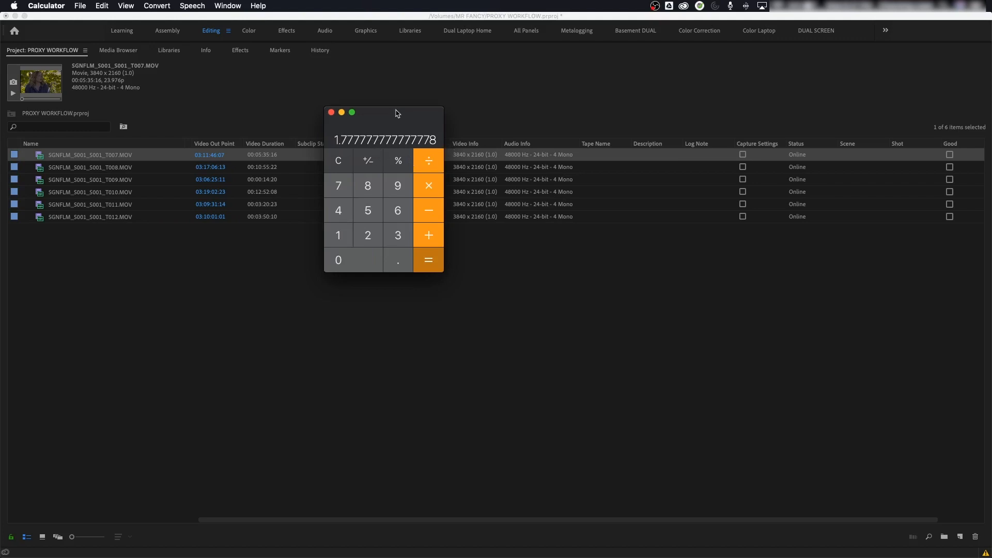
{"action": "key", "text": "super+q"}
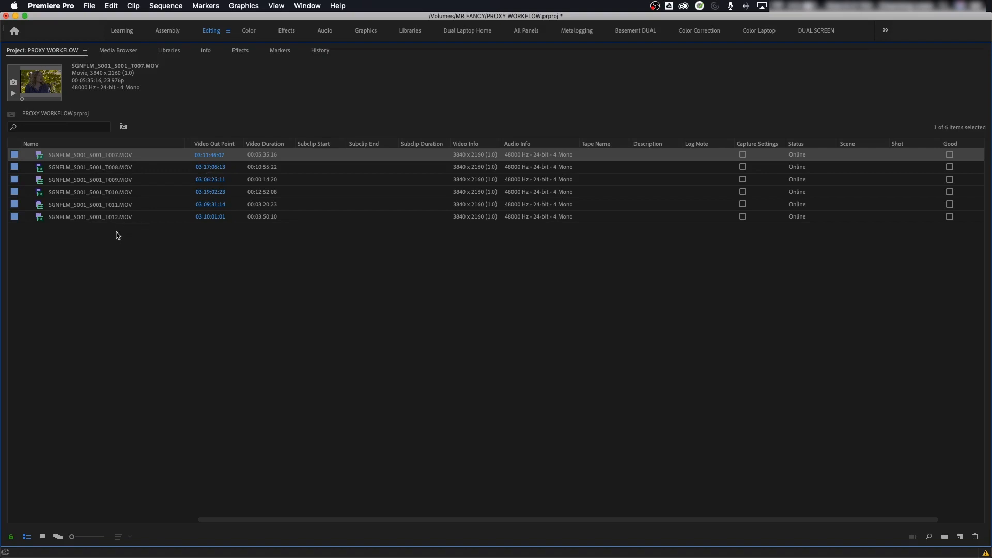
Select all six interview clips in the project and open the export settings for them
{"action": "left_click", "coordinate": [116, 241]}
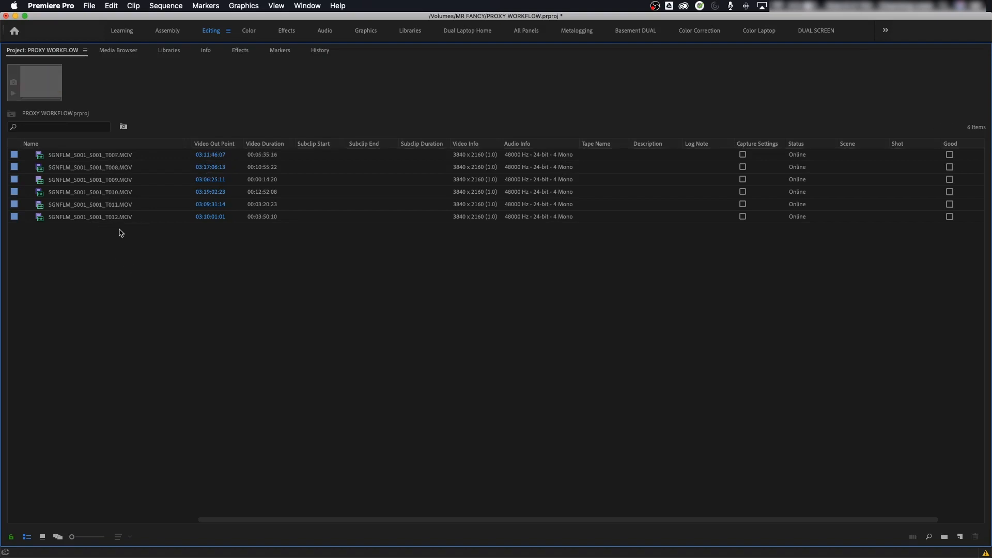
{"action": "left_click_drag", "start_coordinate": [119, 229], "coordinate": [48, 151]}
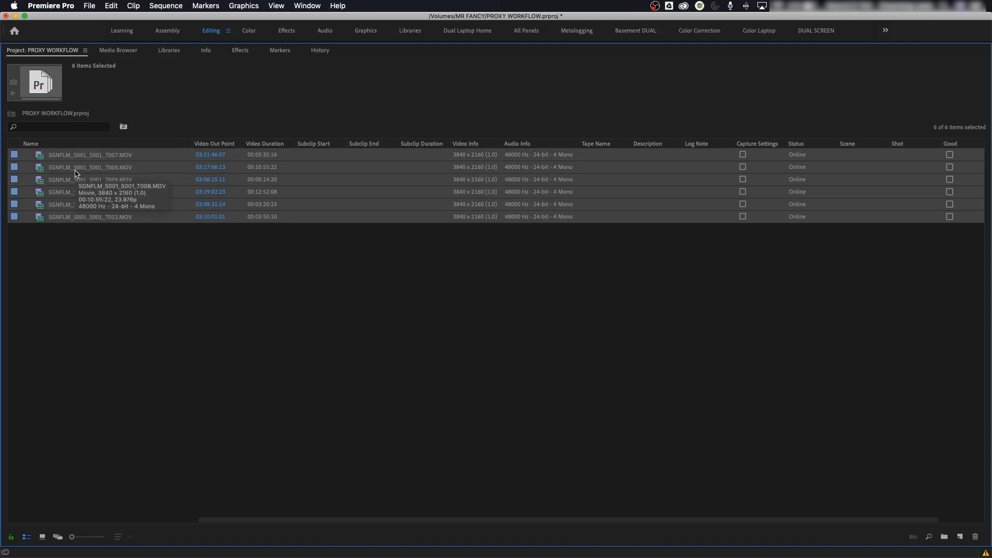
{"action": "key", "text": "super+m"}
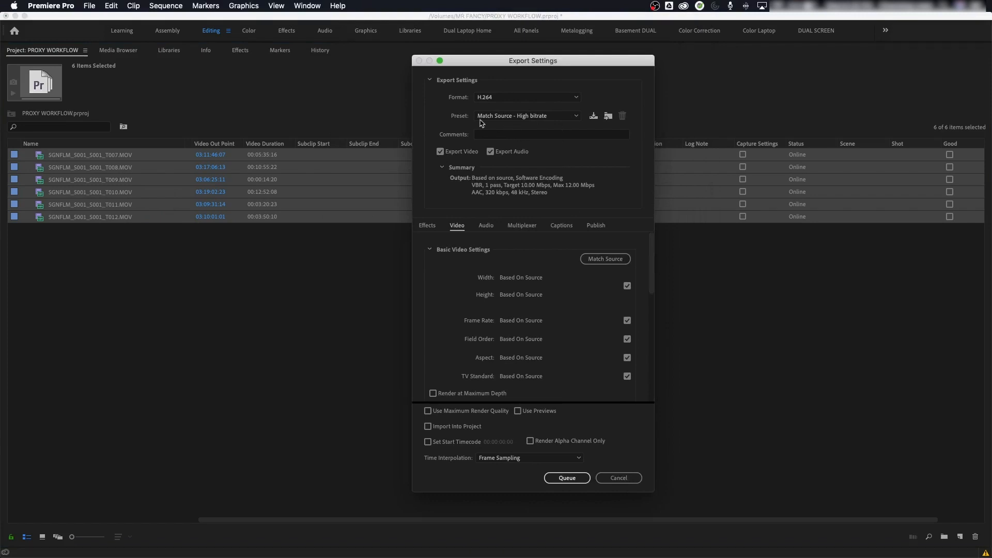
Set the export format to QuickTime with the Apple ProRes 422 Proxy preset
{"action": "left_click", "coordinate": [512, 99]}
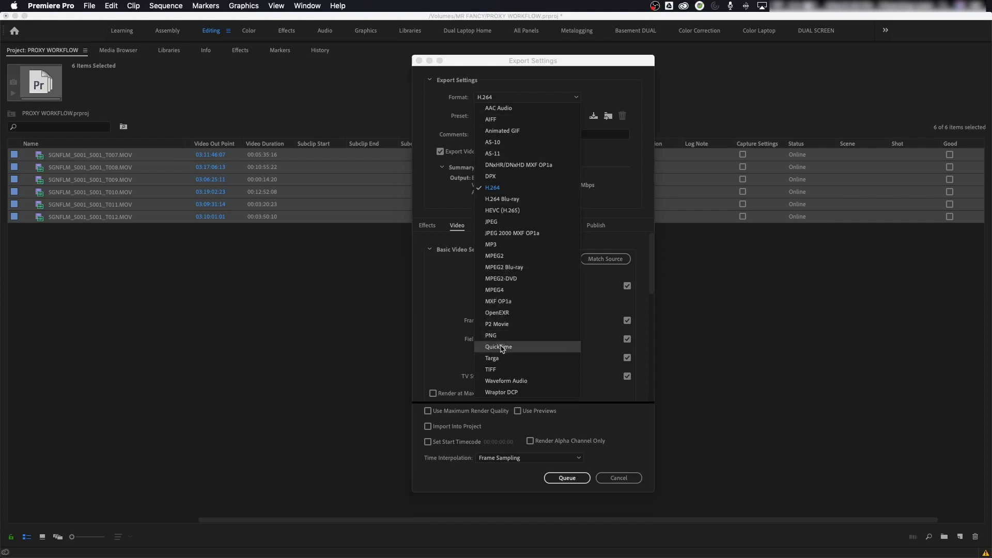
{"action": "left_click", "coordinate": [501, 347]}
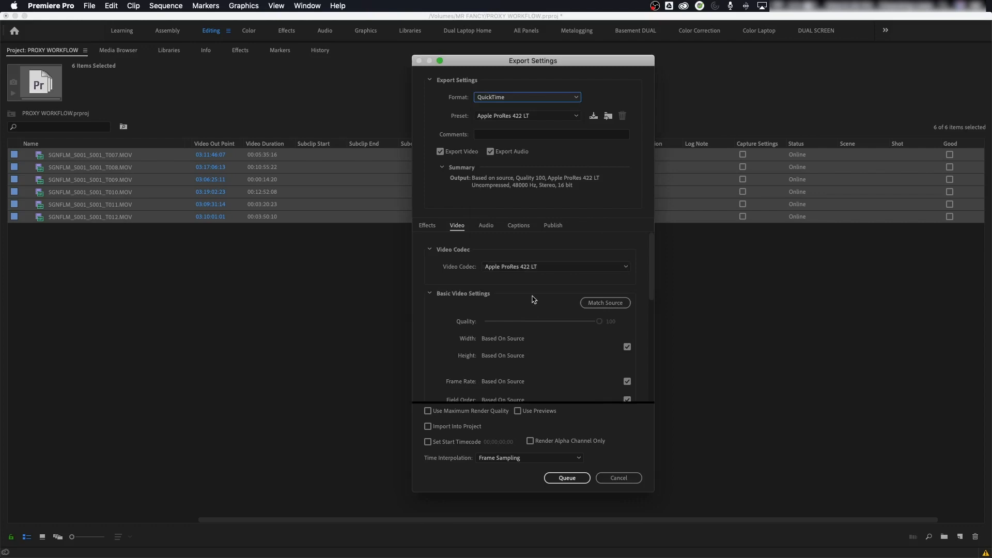
{"action": "left_click", "coordinate": [505, 118]}
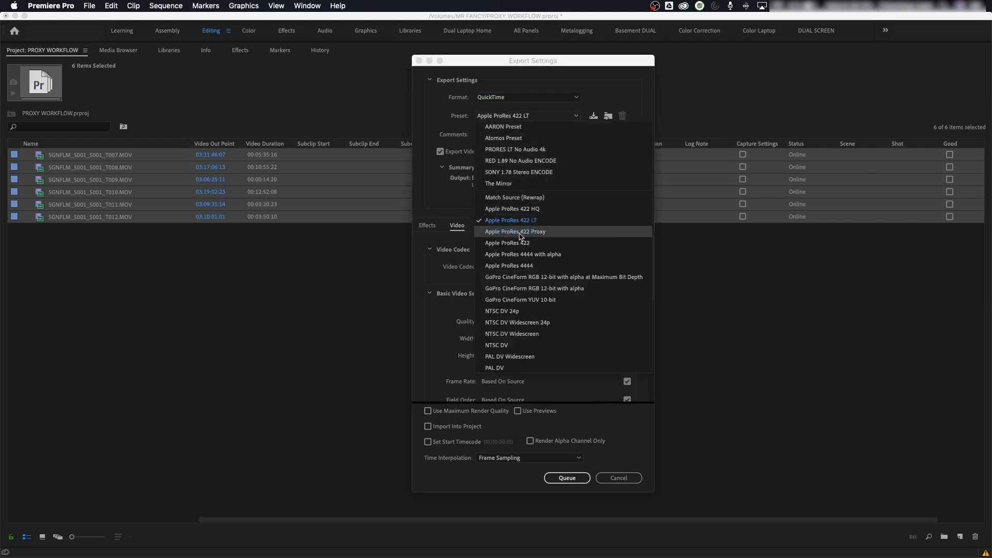
{"action": "left_click", "coordinate": [519, 232]}
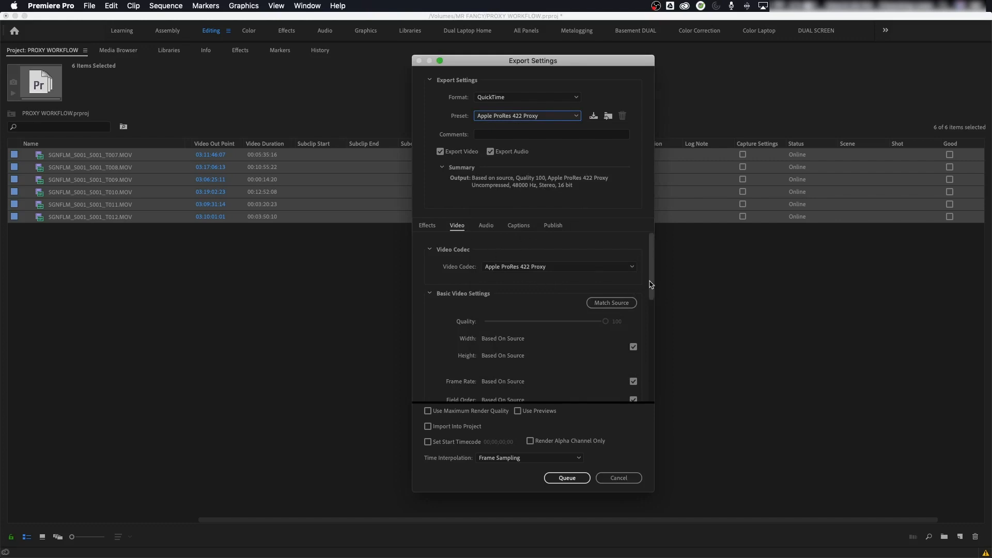
Stop matching the frame size to the source and toggle the link that maintains the frame aspect ratio
{"action": "scroll", "coordinate": [651, 282], "scroll_direction": "down", "scroll_amount": 1}
{"action": "scroll", "coordinate": [650, 281], "scroll_direction": "down", "scroll_amount": 3}
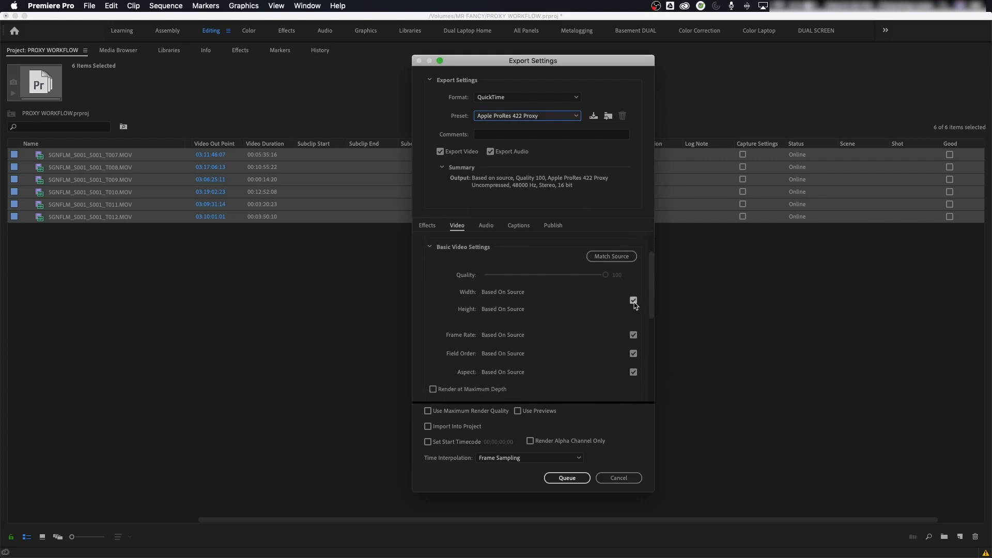
{"action": "left_click", "coordinate": [633, 301]}
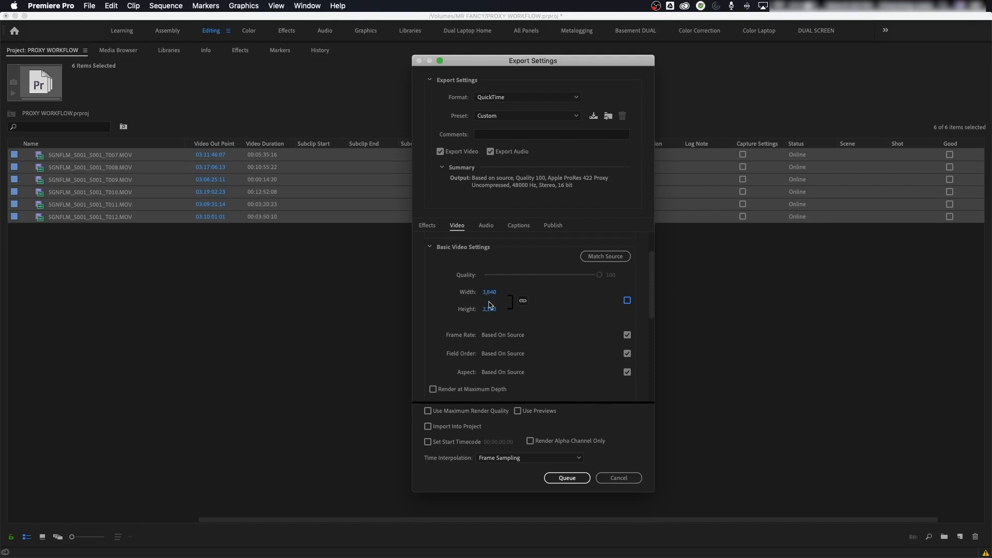
{"action": "left_click", "coordinate": [490, 296]}
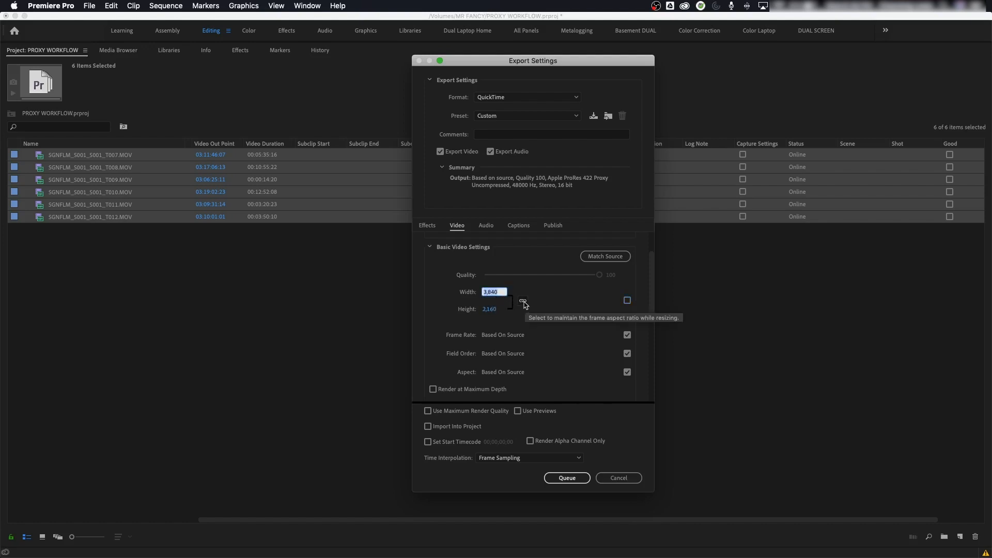
{"action": "left_click", "coordinate": [523, 303]}
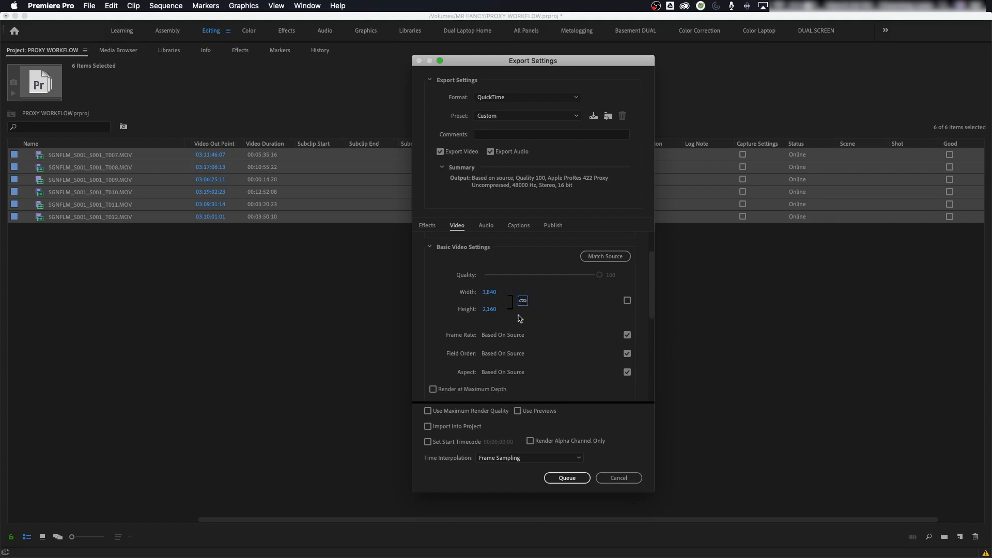
Set the export frame width to 1280, with a height of 720
{"action": "left_click", "coordinate": [491, 293]}
{"action": "type", "text": "1"}
{"action": "left_click", "coordinate": [563, 305]}
{"action": "left_click", "coordinate": [489, 293]}
{"action": "type", "text": "12"}
{"action": "key", "text": "Return"}
{"action": "scroll", "coordinate": [654, 312], "scroll_direction": "down", "scroll_amount": 2}
{"action": "left_click_drag", "start_coordinate": [654, 311], "coordinate": [651, 291]}
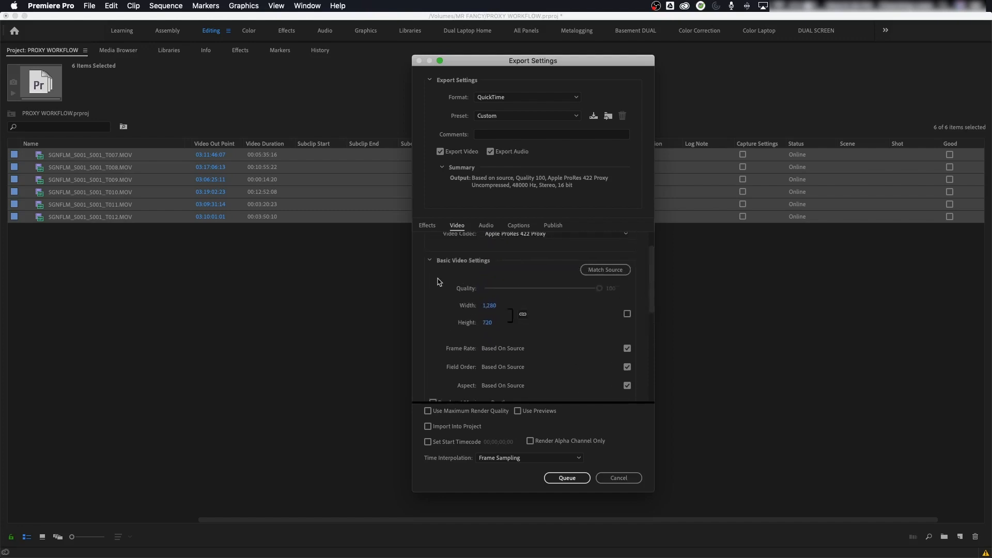
Configure the export audio as four mono streams mapped to source channels 1 to 4, and check the stream list
{"action": "left_click", "coordinate": [486, 227]}
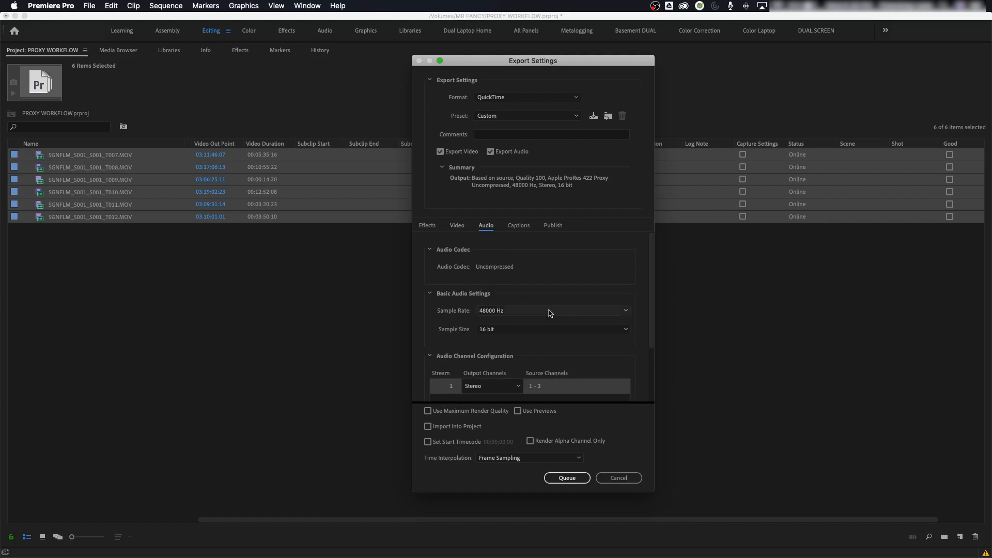
{"action": "scroll", "coordinate": [654, 310], "scroll_direction": "down", "scroll_amount": 3}
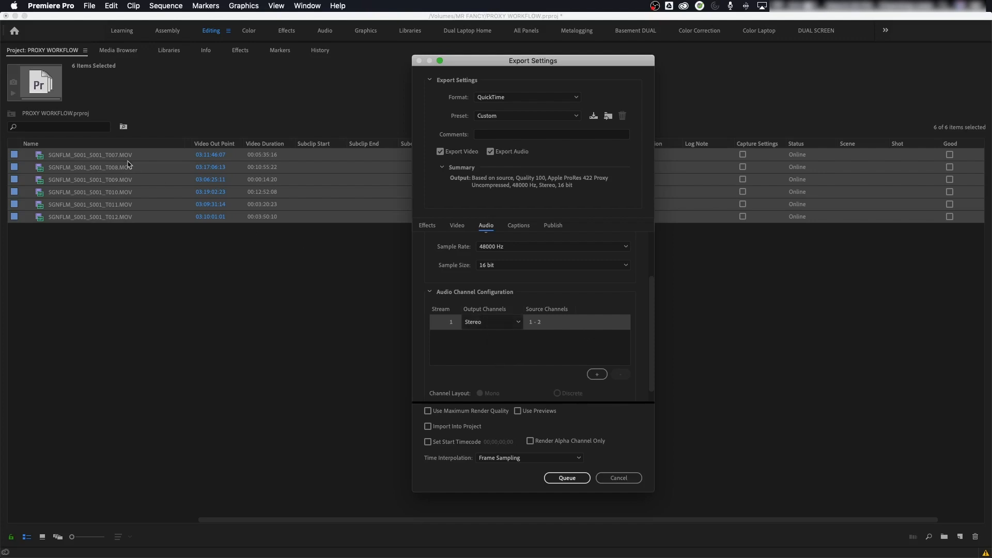
{"action": "left_click", "coordinate": [502, 327]}
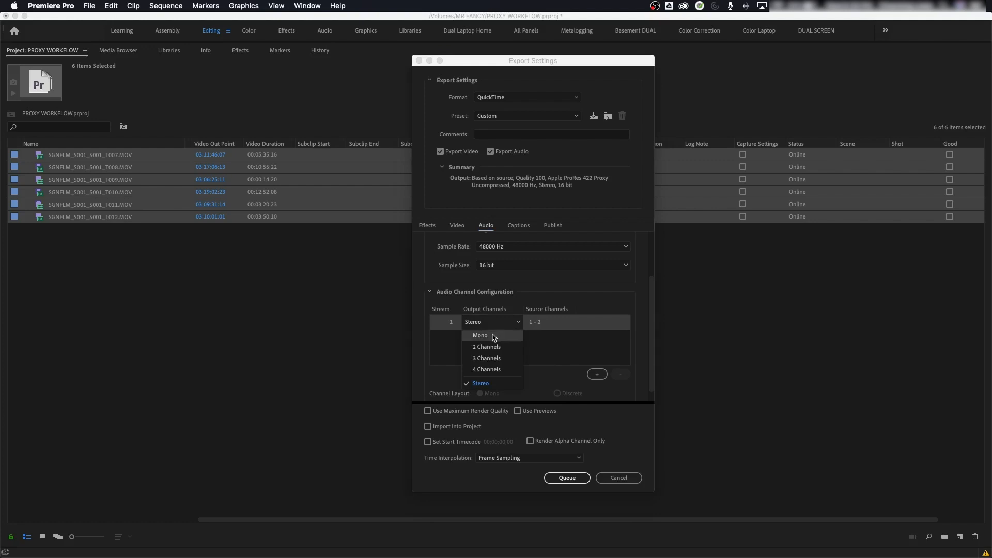
{"action": "left_click", "coordinate": [491, 335]}
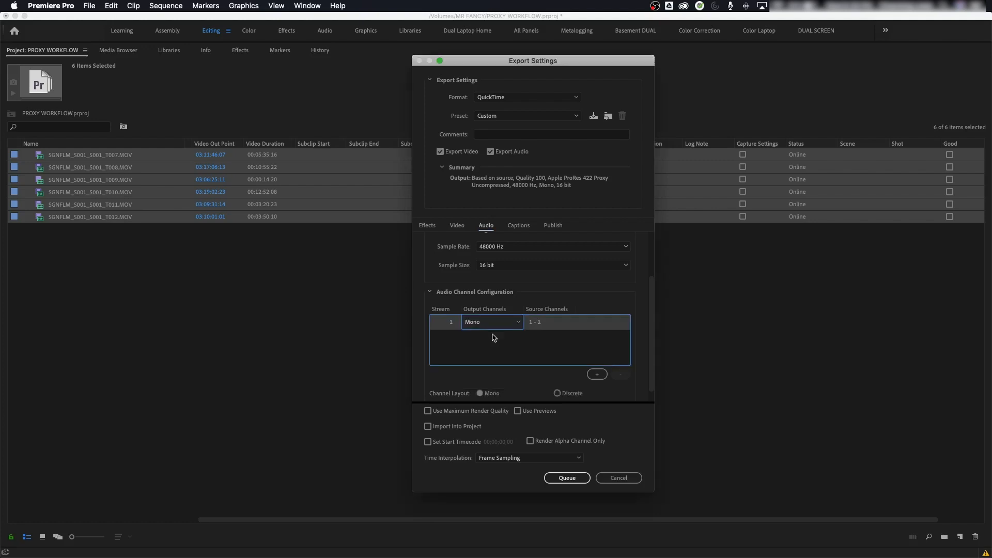
{"action": "left_click", "coordinate": [596, 376]}
{"action": "left_click", "coordinate": [596, 376]}
{"action": "left_click", "coordinate": [595, 376]}
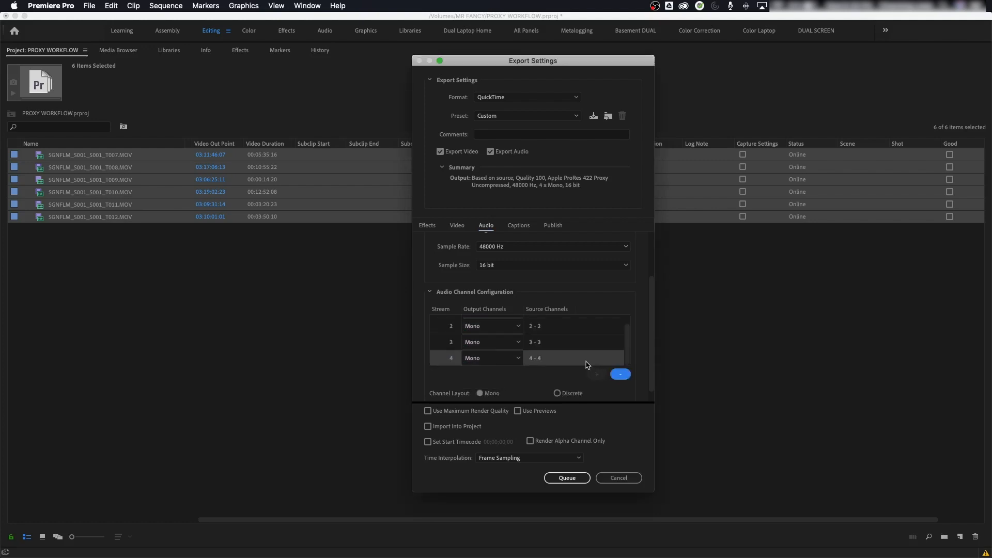
{"action": "mouse_move", "coordinate": [629, 350]}
{"action": "left_mouse_down"}
{"action": "mouse_move", "coordinate": [630, 333]}
{"action": "mouse_move", "coordinate": [629, 355]}
{"action": "left_mouse_up"}
{"action": "left_click", "coordinate": [631, 351]}
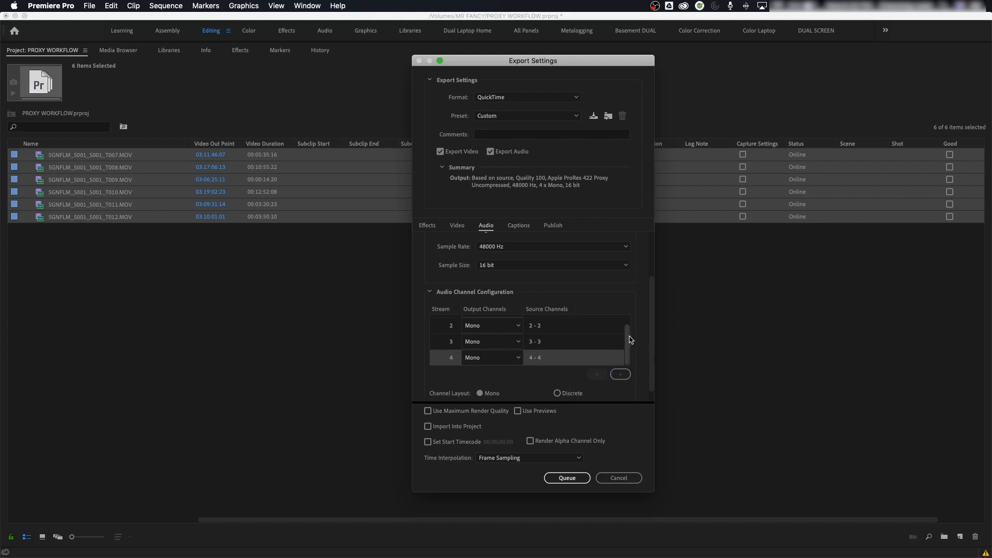
{"action": "scroll", "coordinate": [630, 331], "scroll_direction": "up", "scroll_amount": 2}
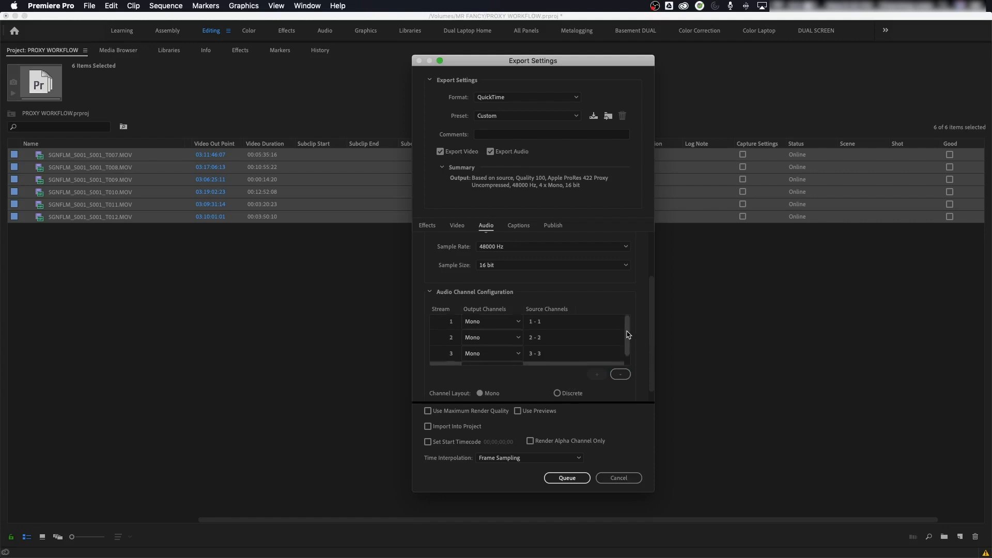
{"action": "mouse_move", "coordinate": [629, 335]}
{"action": "left_mouse_down"}
{"action": "mouse_move", "coordinate": [629, 351]}
{"action": "mouse_move", "coordinate": [625, 321]}
{"action": "left_mouse_up"}
{"action": "left_click", "coordinate": [567, 478]}
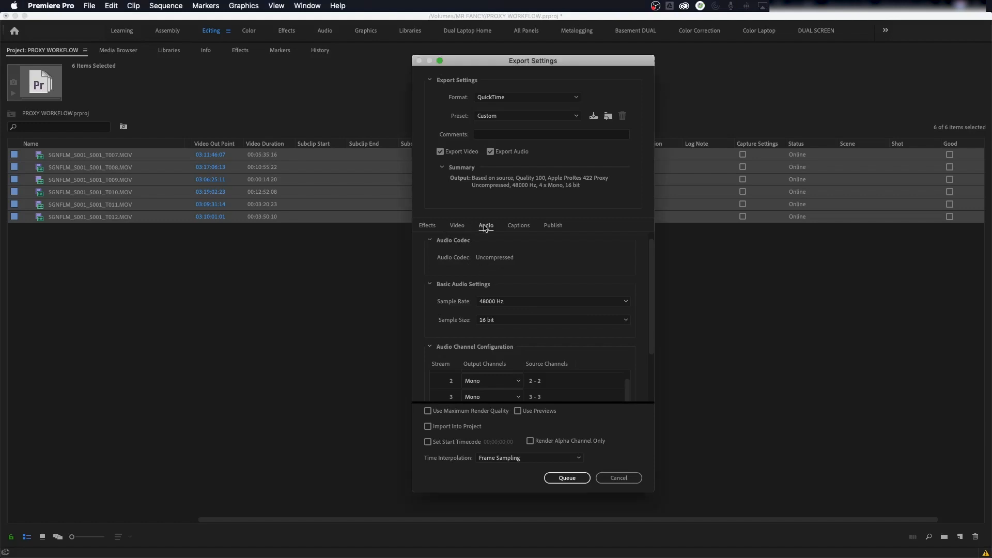
Enable the Timecode Overlay effect and set its position to Bottom Right
{"action": "left_click", "coordinate": [428, 227]}
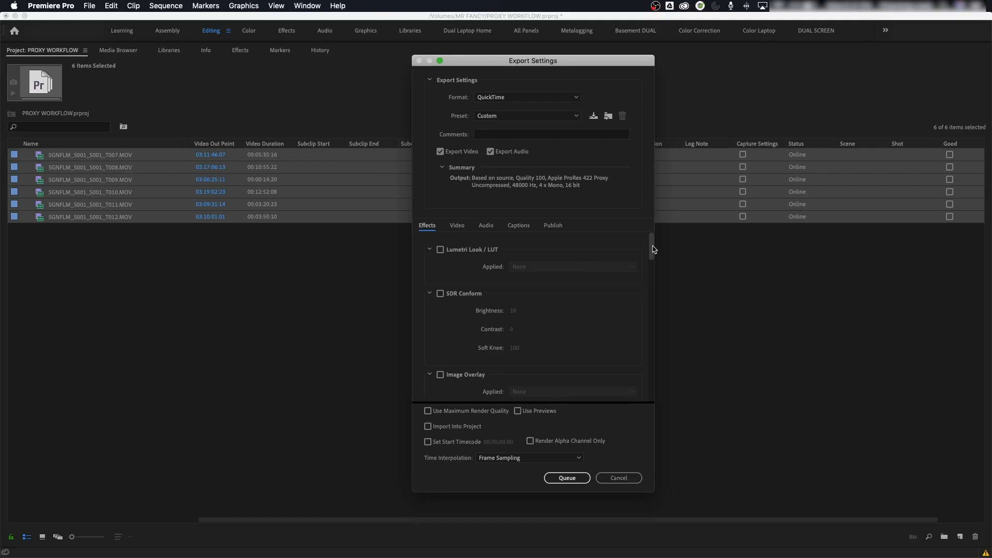
{"action": "left_click_drag", "start_coordinate": [653, 246], "coordinate": [650, 314]}
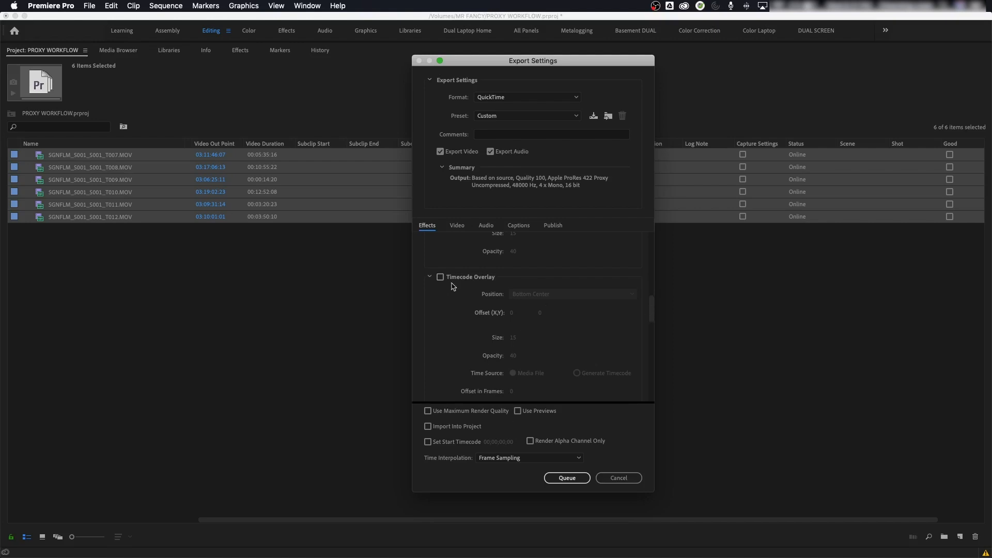
{"action": "mouse_move", "coordinate": [652, 310]}
{"action": "left_mouse_down"}
{"action": "mouse_move", "coordinate": [652, 341]}
{"action": "mouse_move", "coordinate": [652, 257]}
{"action": "mouse_move", "coordinate": [651, 320]}
{"action": "mouse_move", "coordinate": [650, 312]}
{"action": "left_mouse_up"}
{"action": "left_click", "coordinate": [442, 261]}
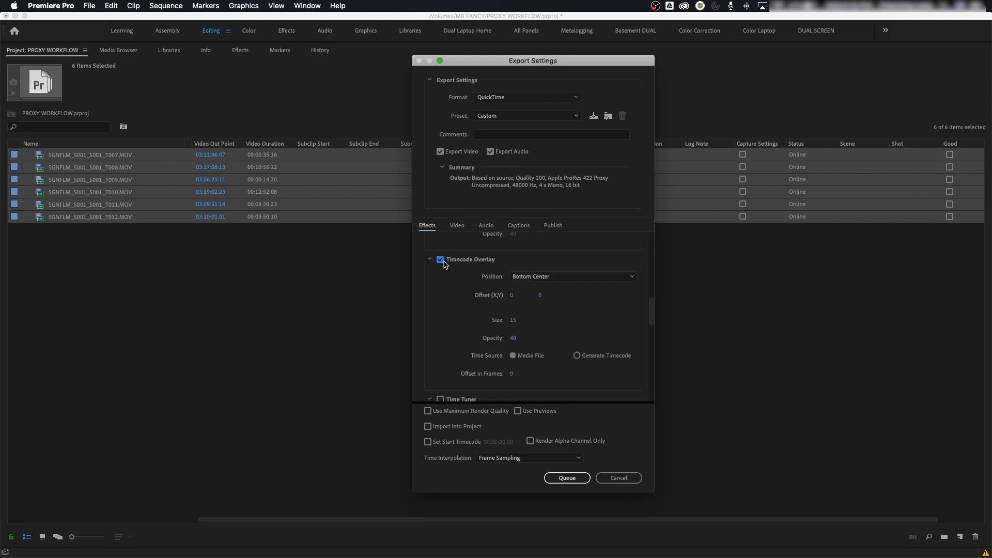
{"action": "left_click", "coordinate": [538, 279]}
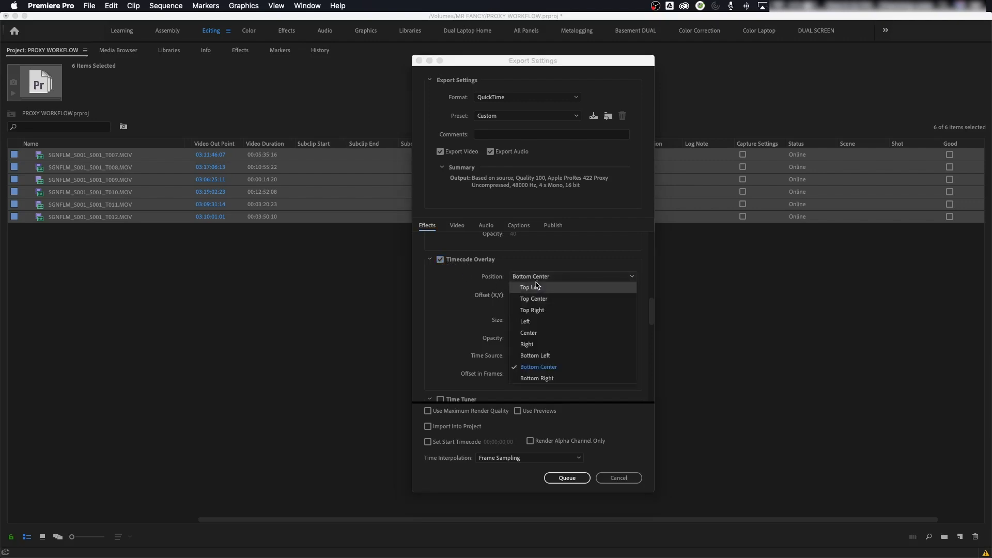
{"action": "left_click", "coordinate": [554, 381]}
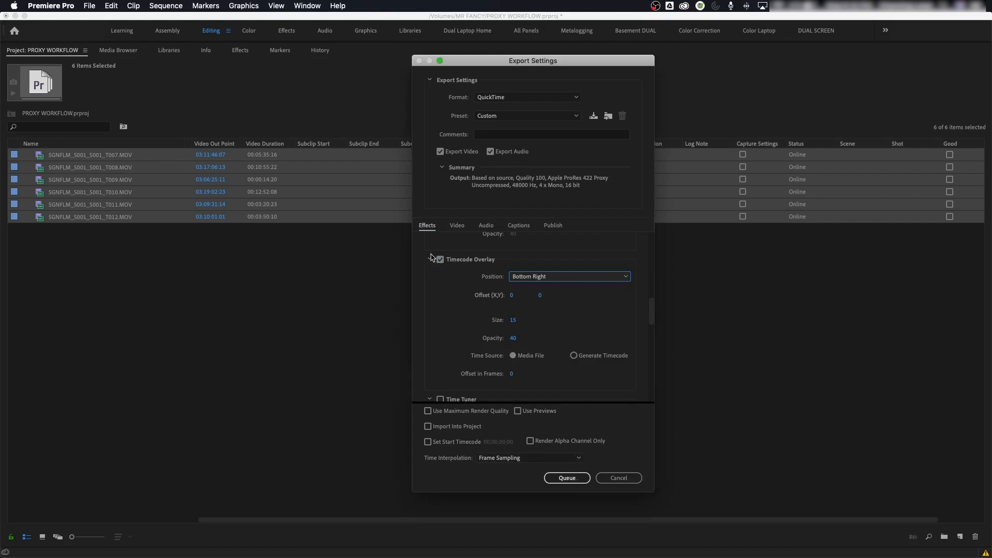
Change the video frame size back to 1280 wide by 720 high
{"action": "left_click", "coordinate": [455, 226]}
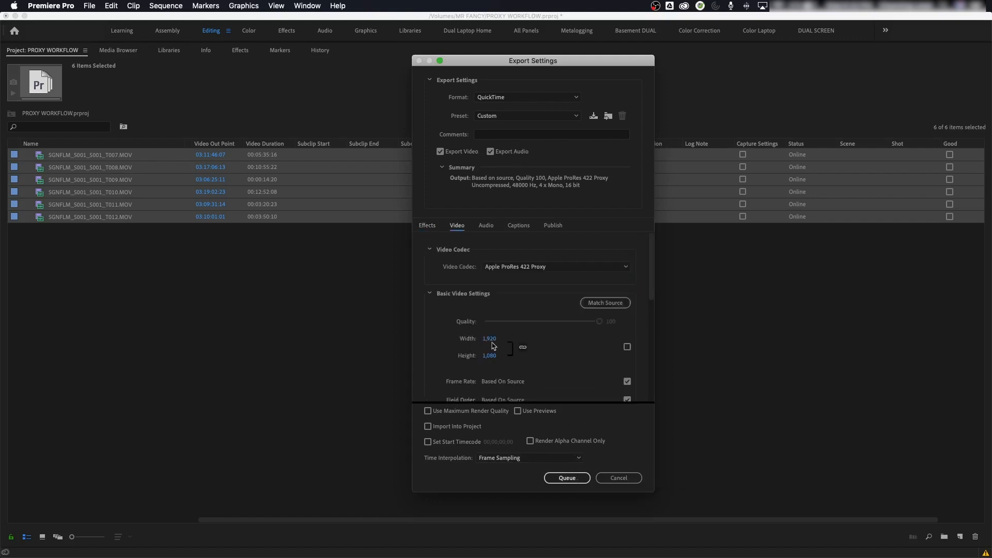
{"action": "left_click", "coordinate": [489, 339]}
{"action": "type", "text": "128"}
{"action": "key", "text": "Tab"}
{"action": "type", "text": "720"}
{"action": "key", "text": "Return"}
Review the audio and timecode overlay settings and send all six clips to the Media Encoder queue
{"action": "left_click", "coordinate": [488, 226]}
{"action": "left_click_drag", "start_coordinate": [653, 336], "coordinate": [655, 313]}
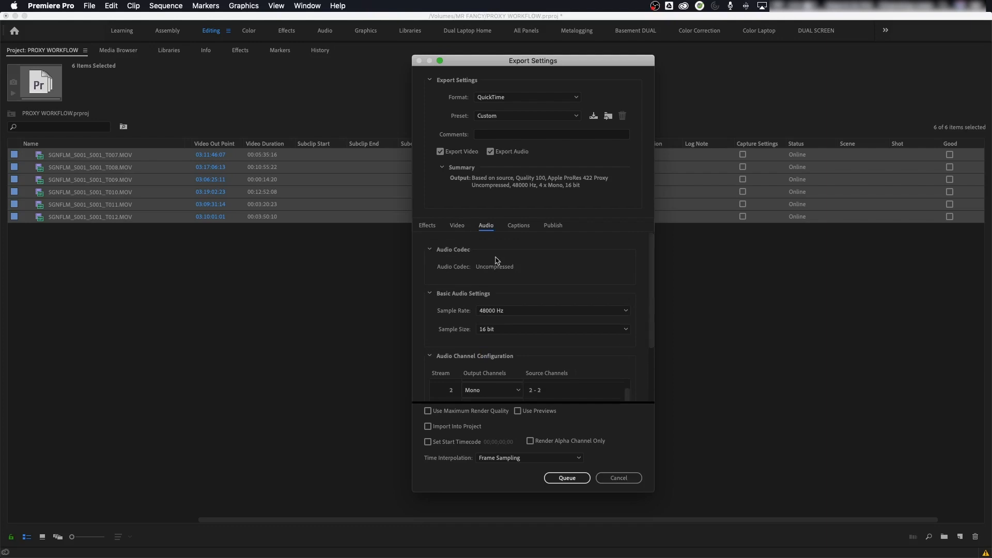
{"action": "left_click", "coordinate": [429, 227]}
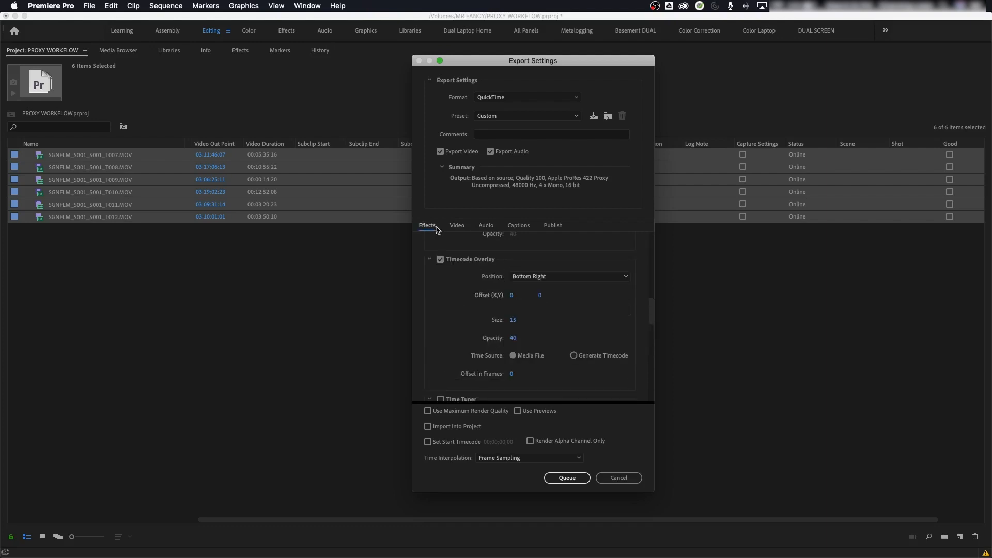
{"action": "left_click", "coordinate": [569, 478]}
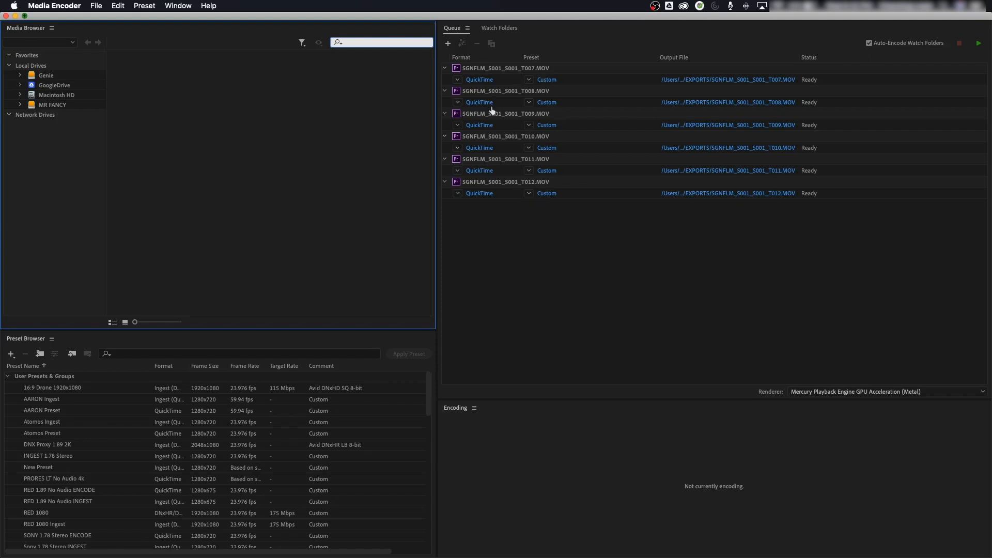
Select all six queued clips and browse to the Genie drive for their output location
{"action": "left_click", "coordinate": [542, 234]}
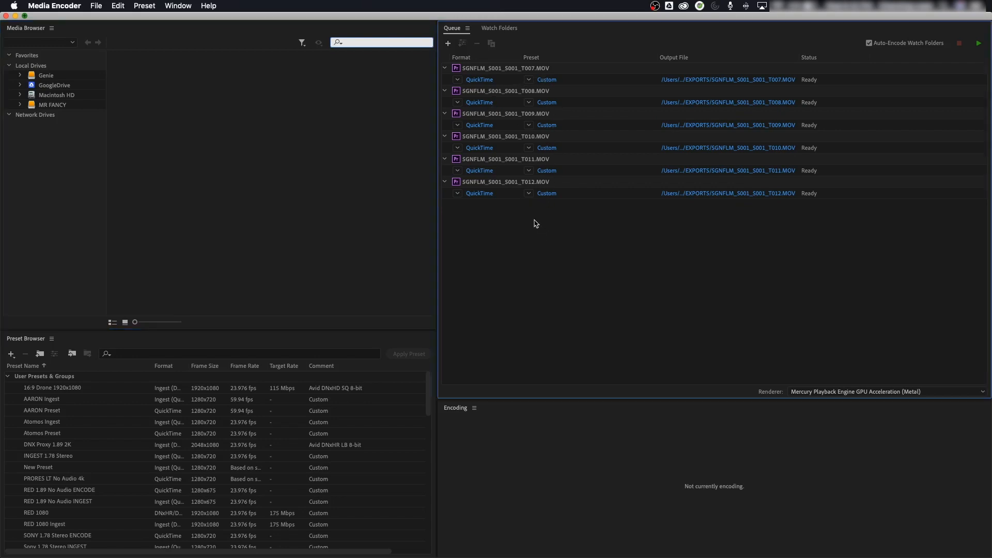
{"action": "key", "text": "super+a"}
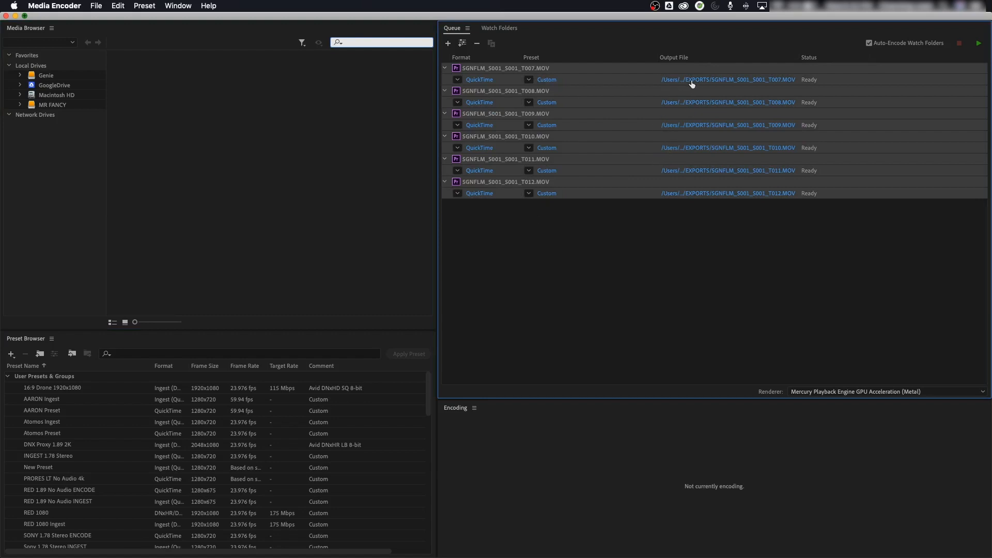
{"action": "left_click", "coordinate": [734, 79]}
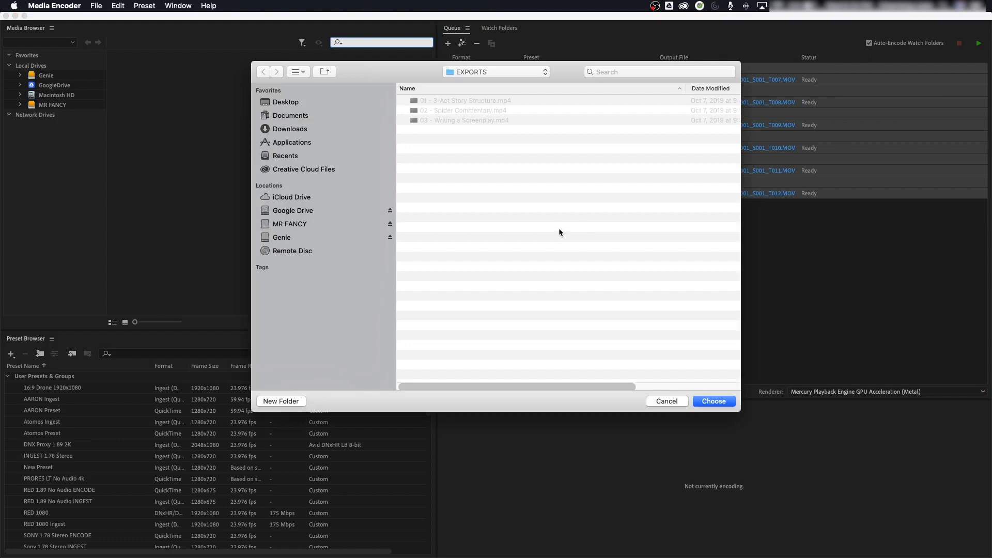
{"action": "left_click", "coordinate": [310, 225]}
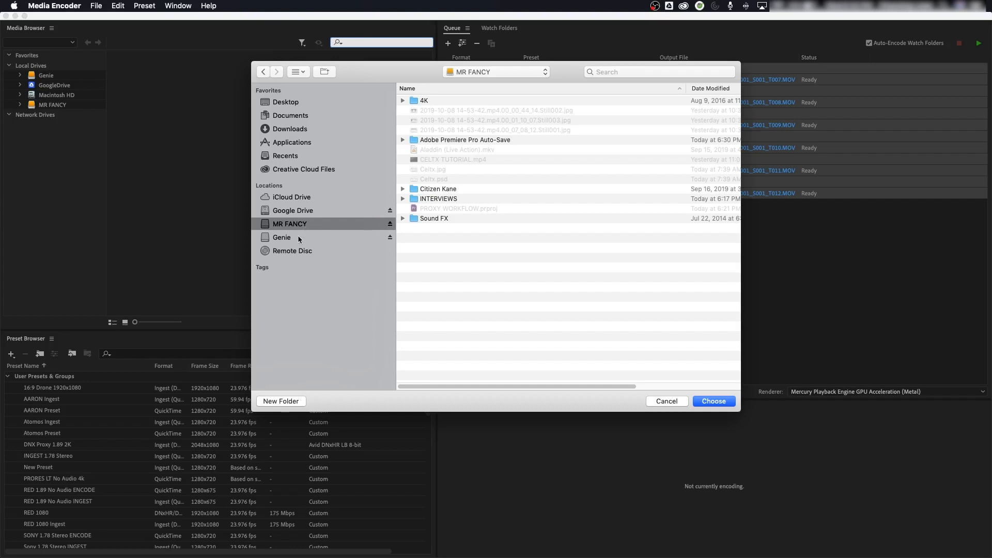
{"action": "left_click", "coordinate": [298, 239]}
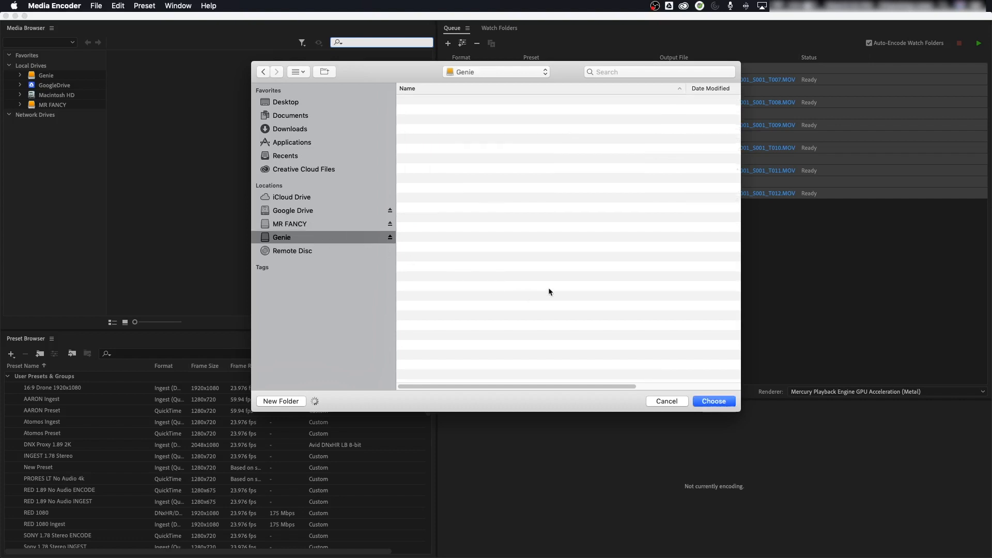
{"action": "left_click_drag", "start_coordinate": [740, 412], "coordinate": [788, 502]}
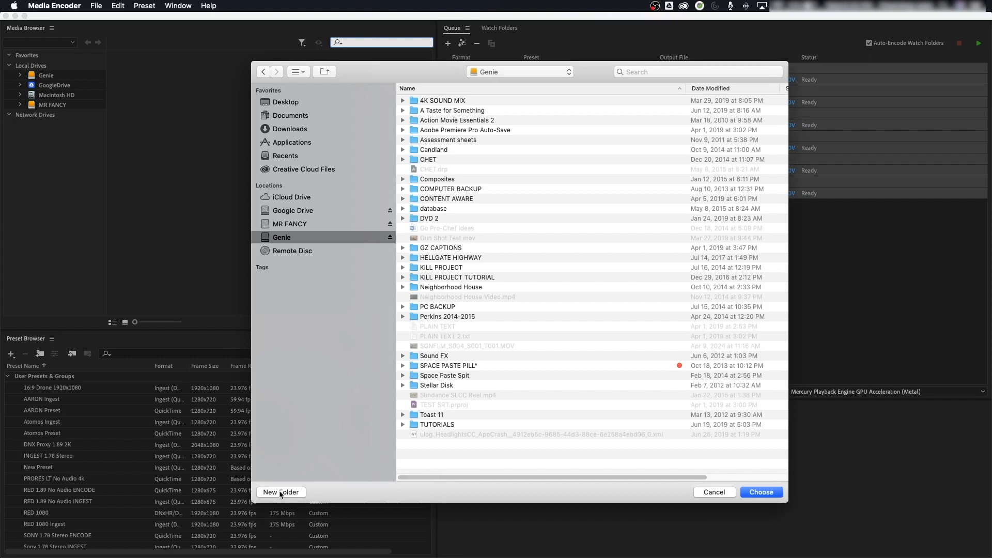
Send the clips' output to a new folder named INTERVIEW PROXIES on the Genie drive and start encoding the queue
{"action": "left_click", "coordinate": [304, 492]}
{"action": "type", "text": "INTERVIEW "}
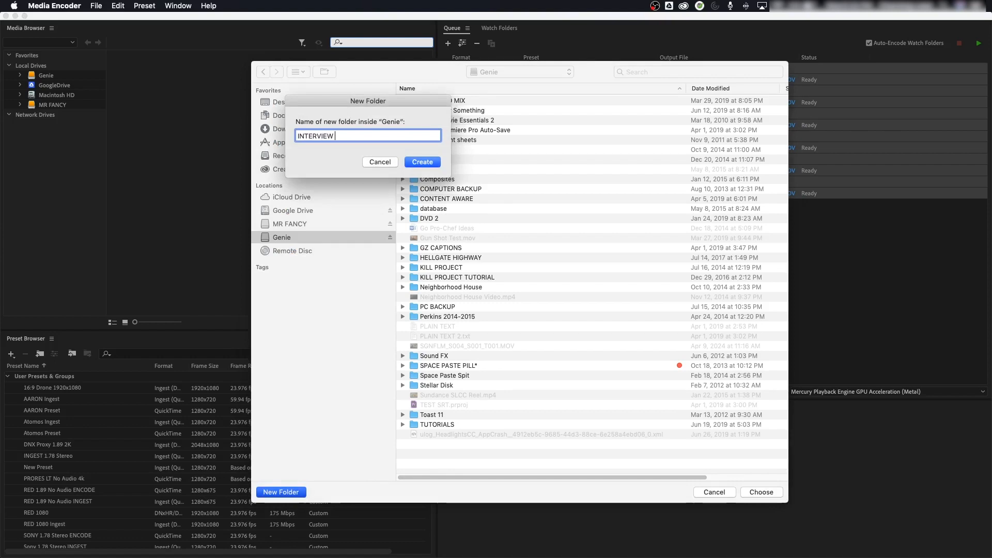
{"action": "type", "text": "PROXIES"}
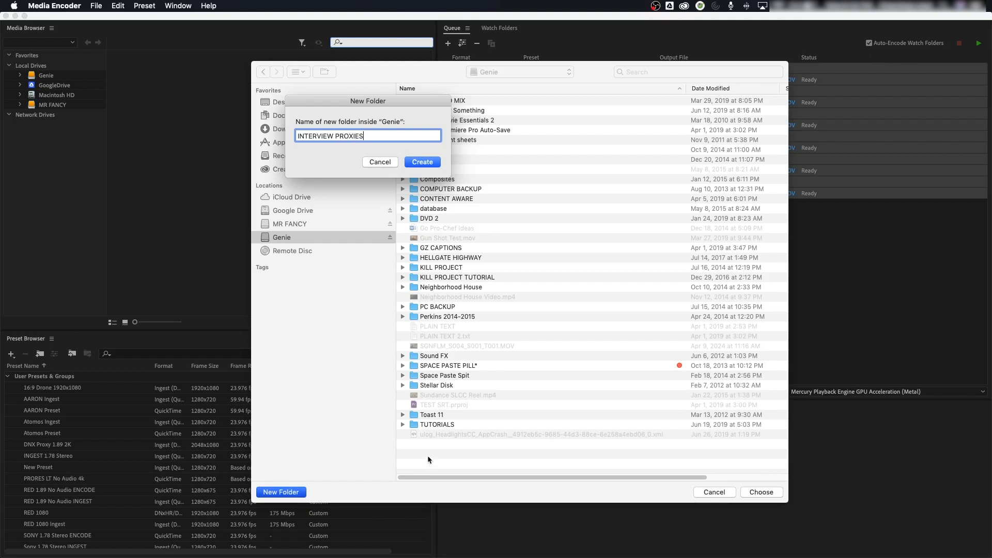
{"action": "key", "text": "Return"}
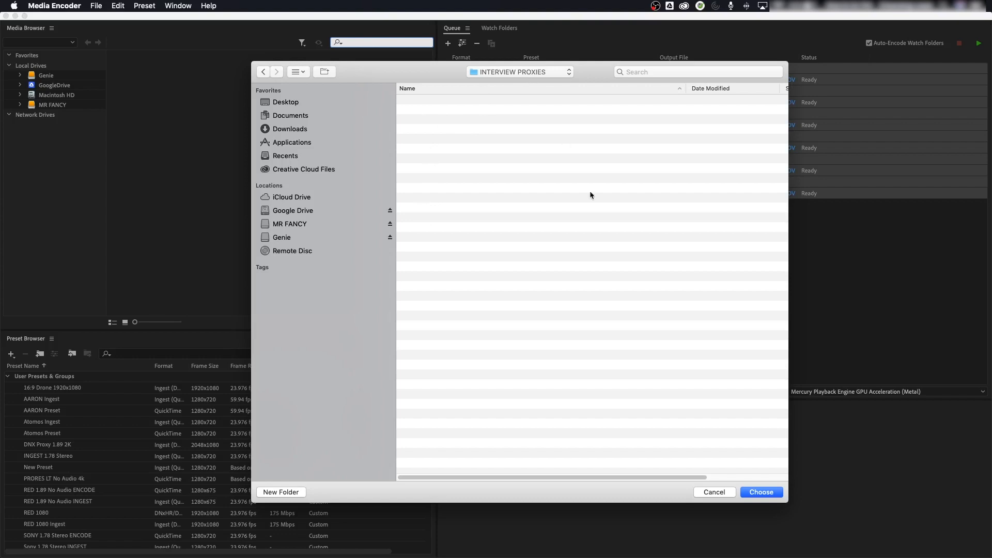
{"action": "left_click", "coordinate": [762, 493]}
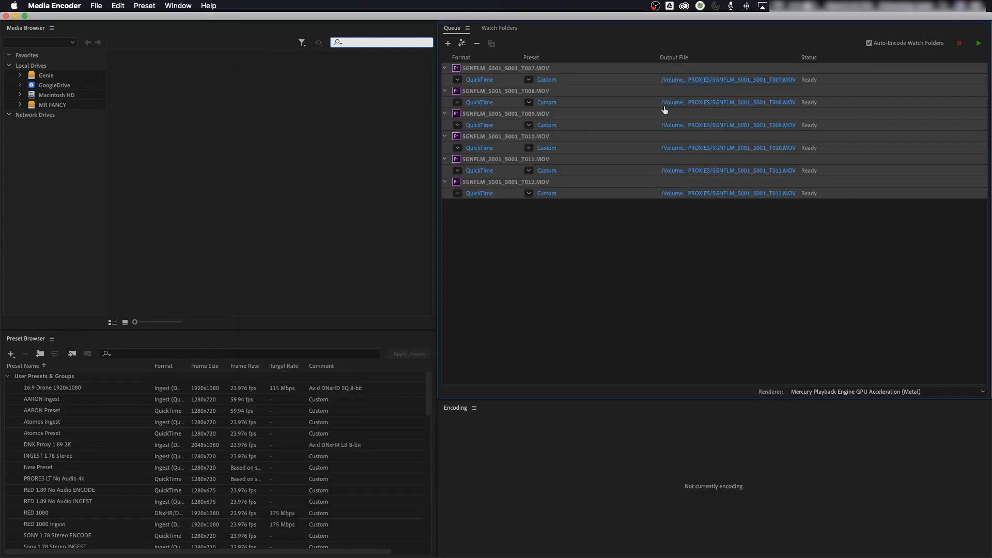
{"action": "left_click", "coordinate": [978, 45]}
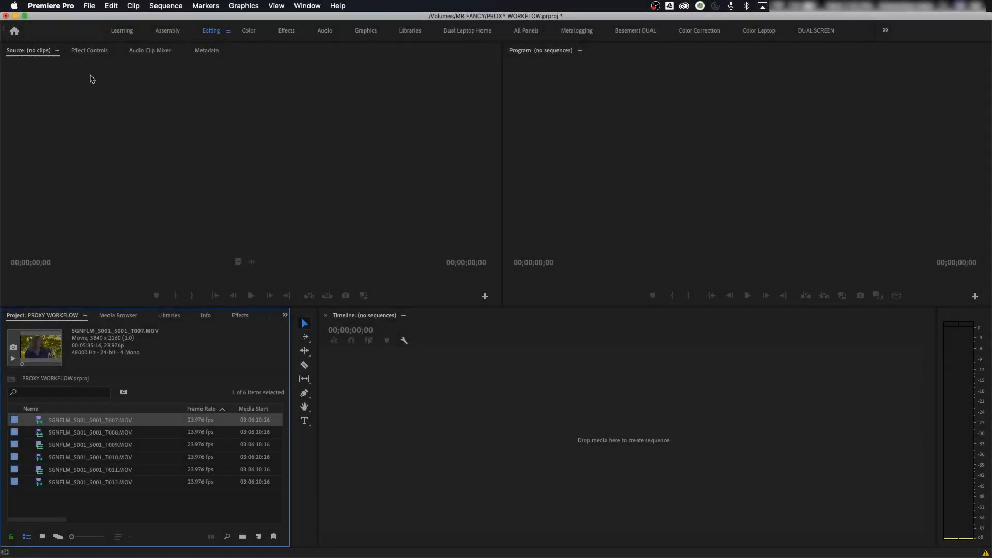
Close the PROXY WORKFLOW project in Premiere Pro without saving changes and quit the program
{"action": "left_click", "coordinate": [91, 7]}
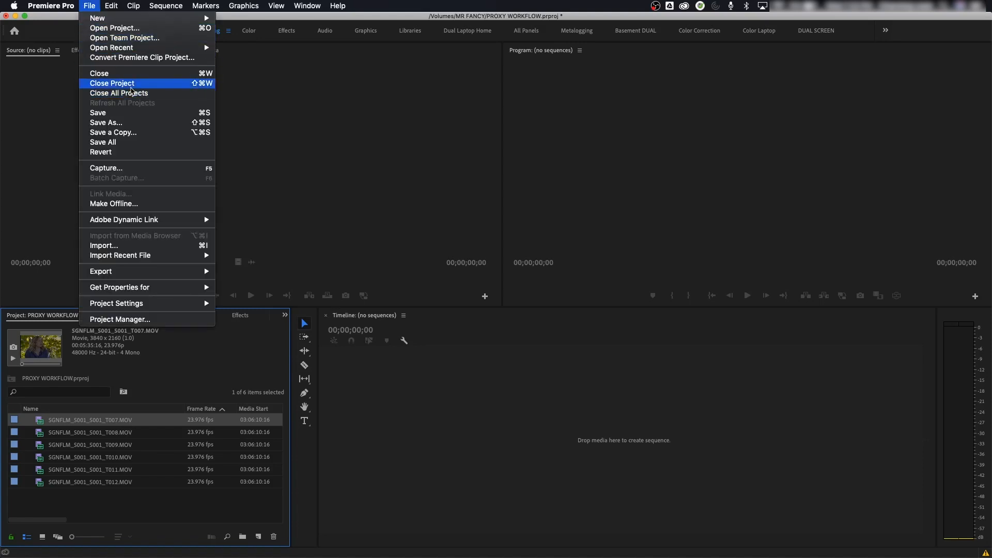
{"action": "left_click", "coordinate": [131, 87]}
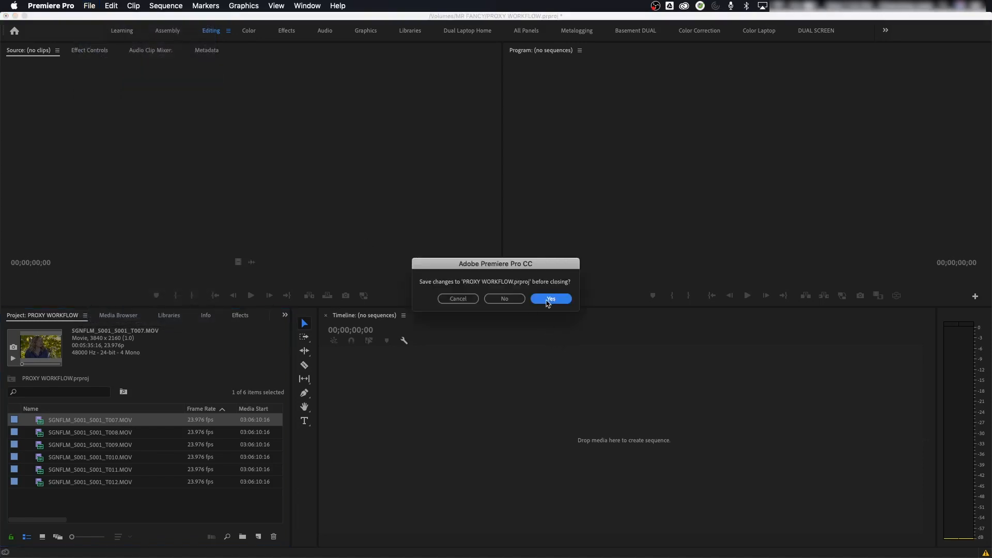
{"action": "left_click", "coordinate": [502, 299]}
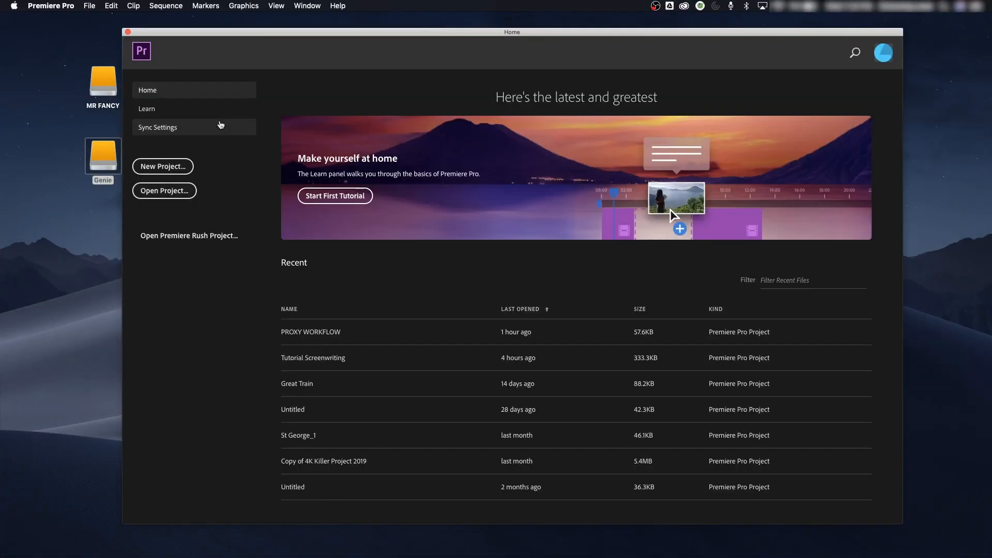
{"action": "left_click", "coordinate": [230, 124]}
{"action": "key", "text": "super+q"}
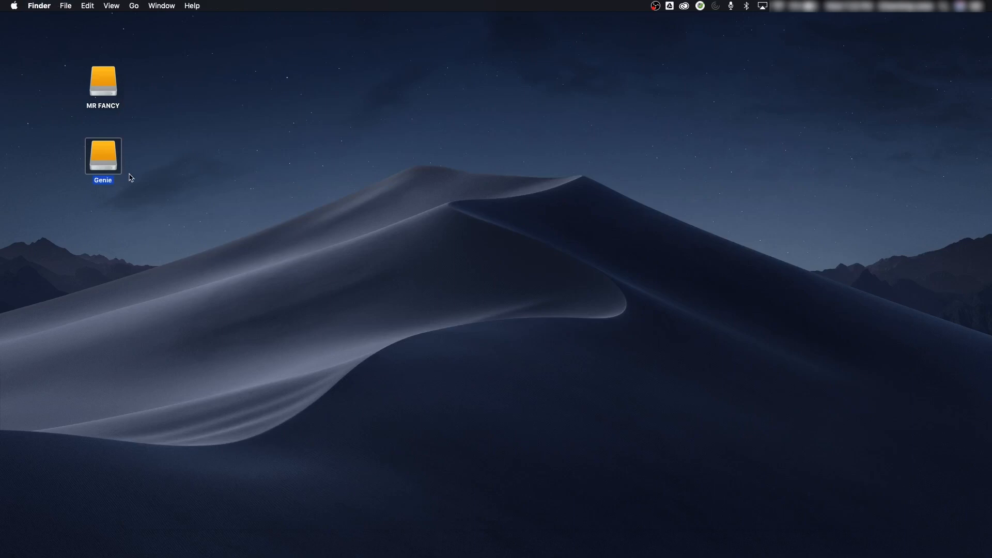
Eject the MR FANCY drive that holds the original 4K footage
{"action": "left_click", "coordinate": [133, 151]}
{"action": "left_click", "coordinate": [110, 101]}
{"action": "left_click_drag", "start_coordinate": [164, 69], "coordinate": [102, 99]}
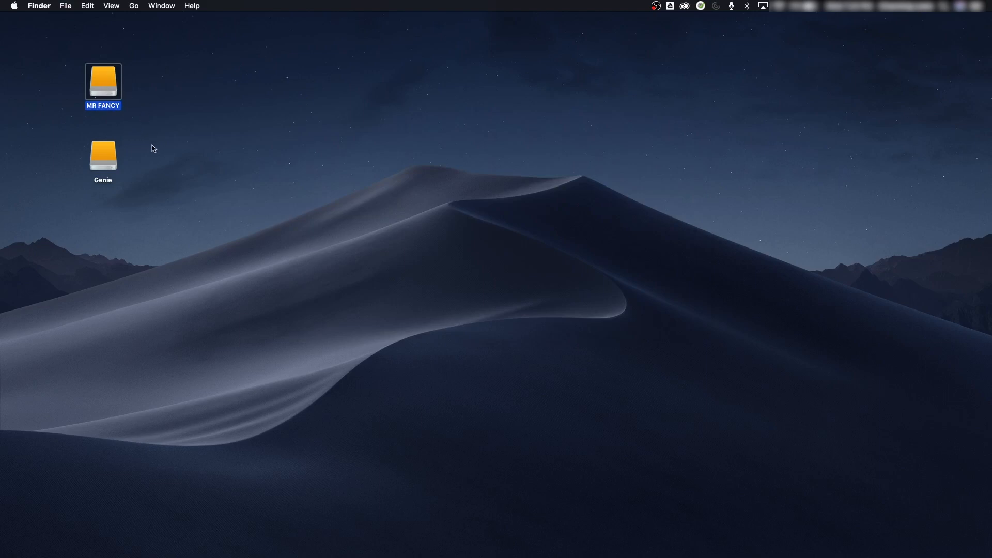
{"action": "key", "text": "super+e"}
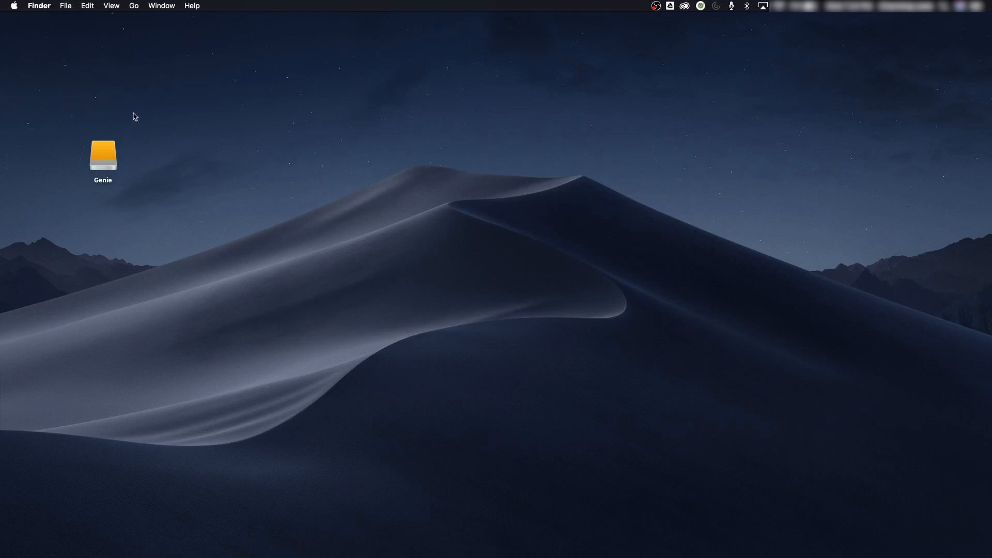
Open the Genie drive in Finder, locate the INTERVIEW PROXIES folder, and close the window
{"action": "left_click", "coordinate": [102, 166]}
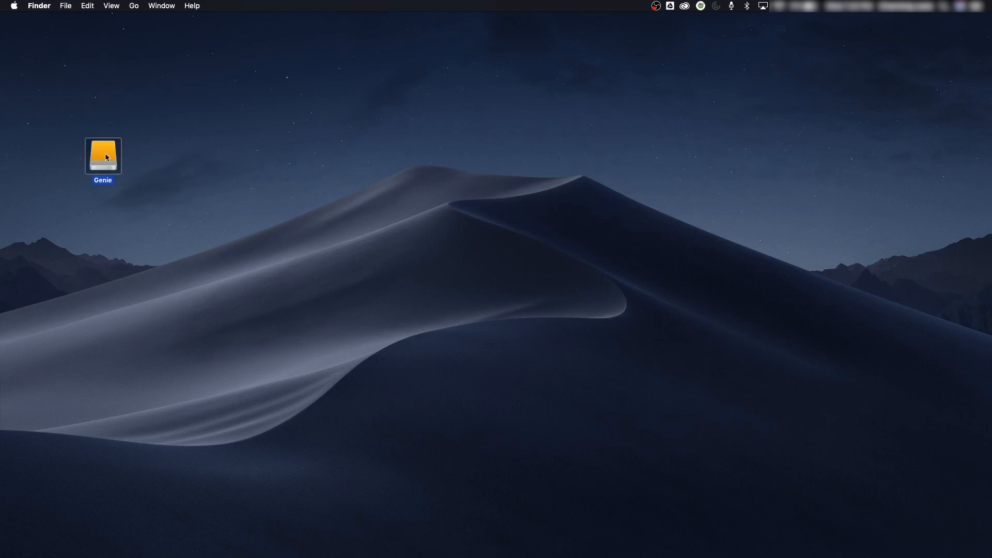
{"action": "double_click", "coordinate": [105, 157]}
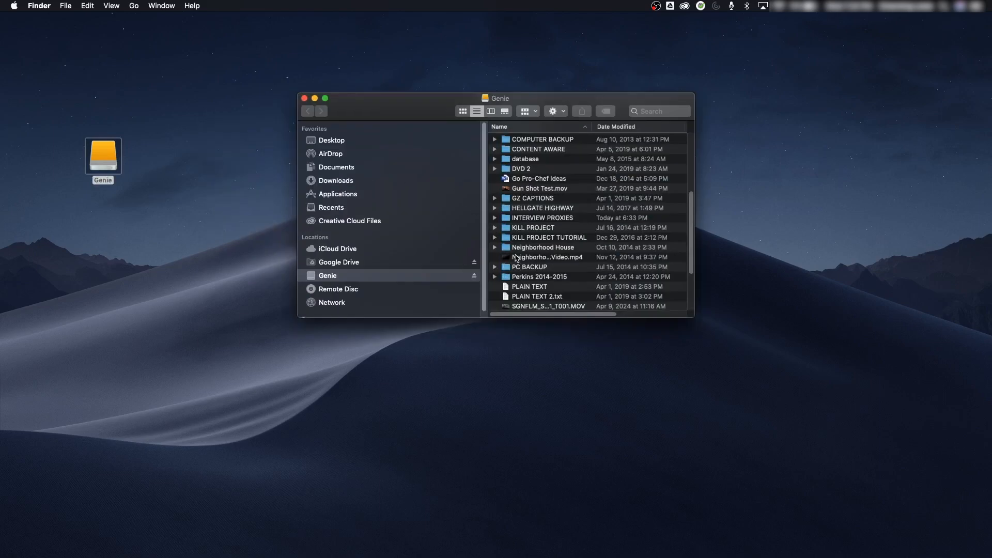
{"action": "left_click", "coordinate": [531, 231]}
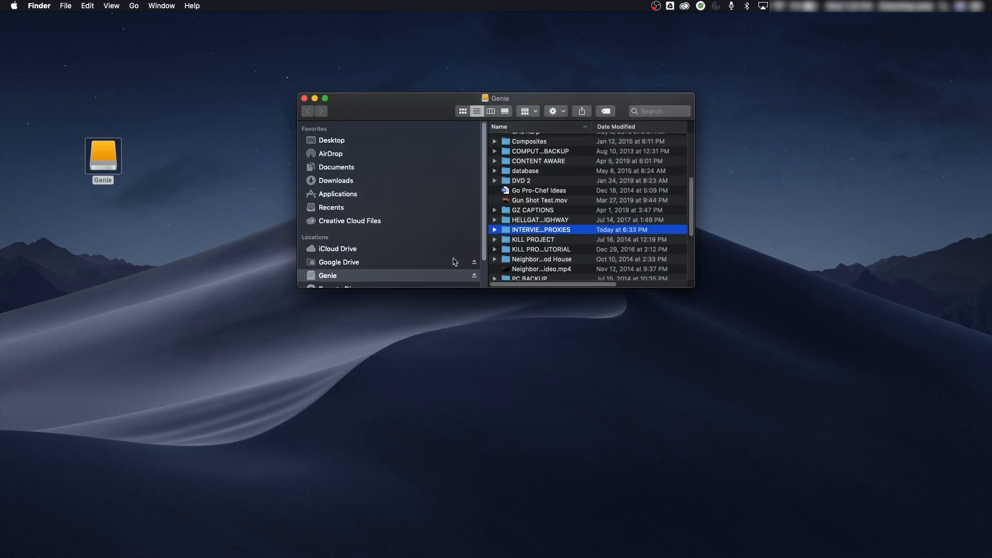
{"action": "left_click", "coordinate": [304, 98]}
Launch Adobe Premiere Pro CC 2019 with a Spotlight search
{"action": "key", "text": "super+space"}
{"action": "type", "text": "prem"}
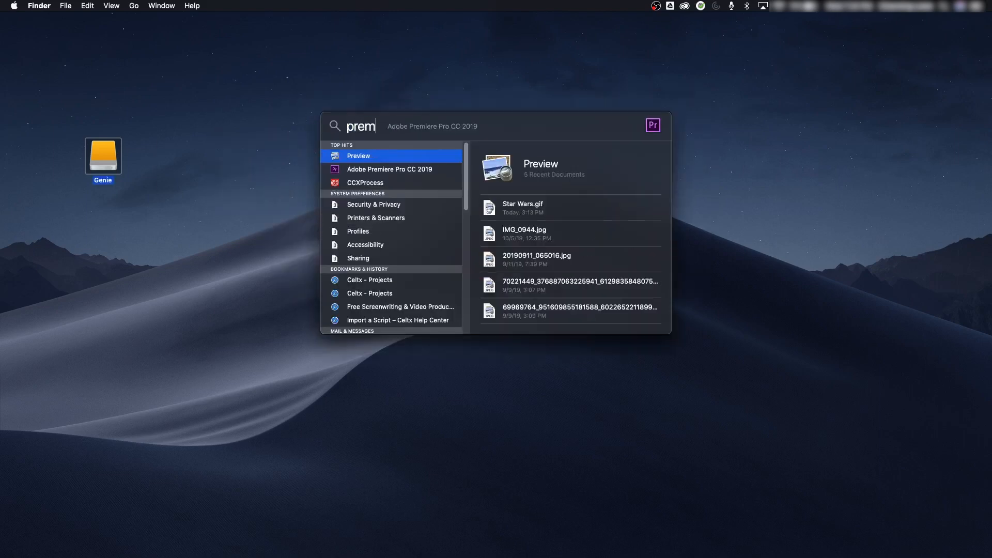
{"action": "type", "text": "i"}
{"action": "key", "text": "Return"}
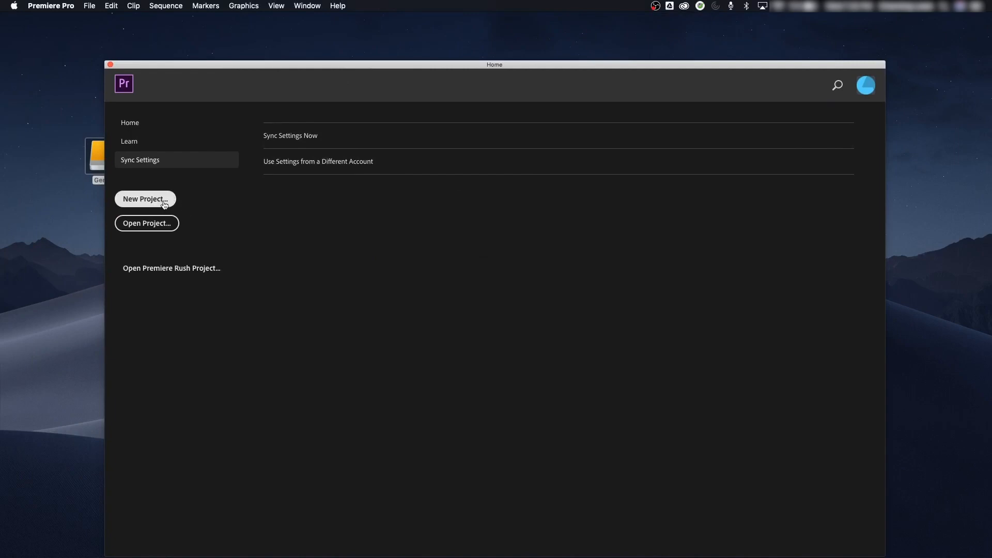
Create a new project named DOC EDITING in the INTERVIEW PROXIES folder on the Genie drive
{"action": "left_click", "coordinate": [164, 205]}
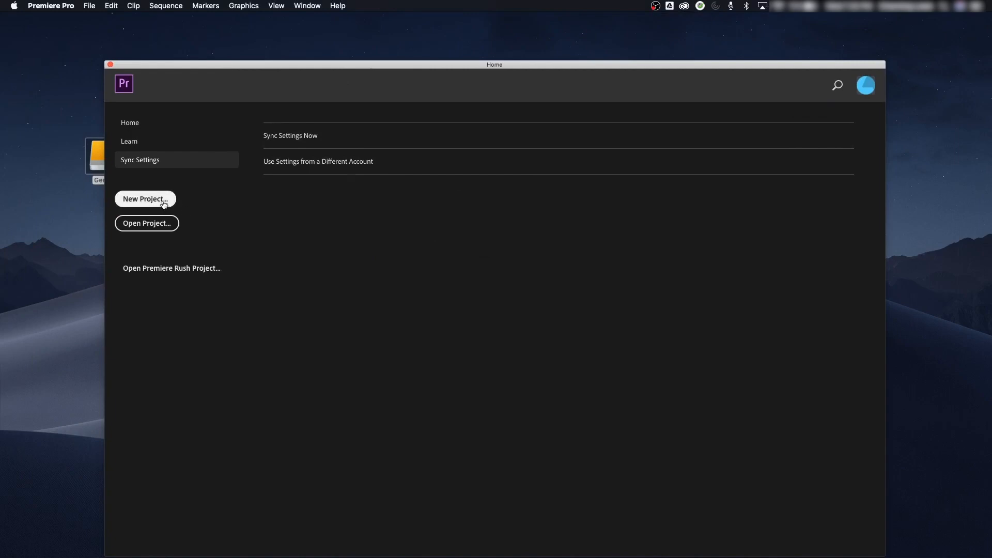
{"action": "left_click", "coordinate": [620, 153]}
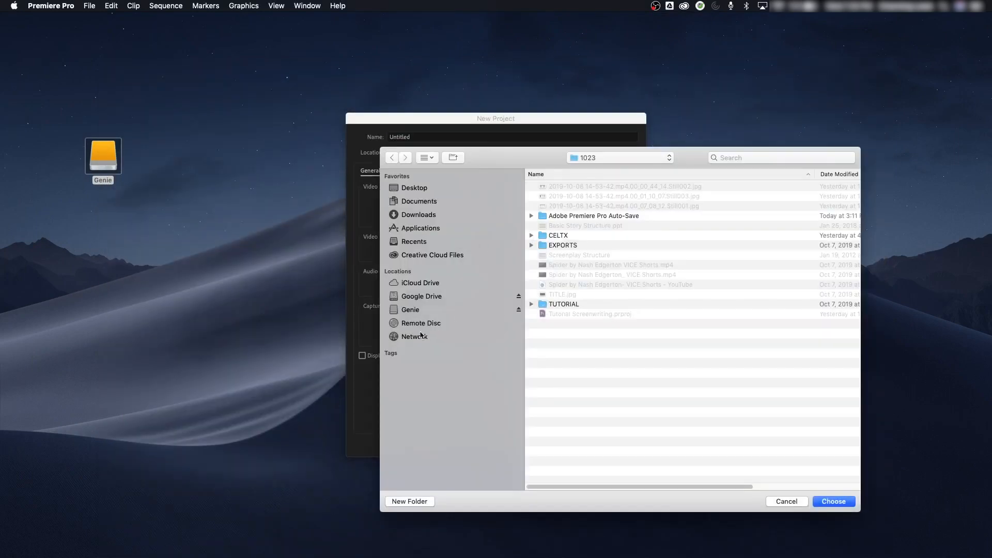
{"action": "left_click", "coordinate": [422, 311]}
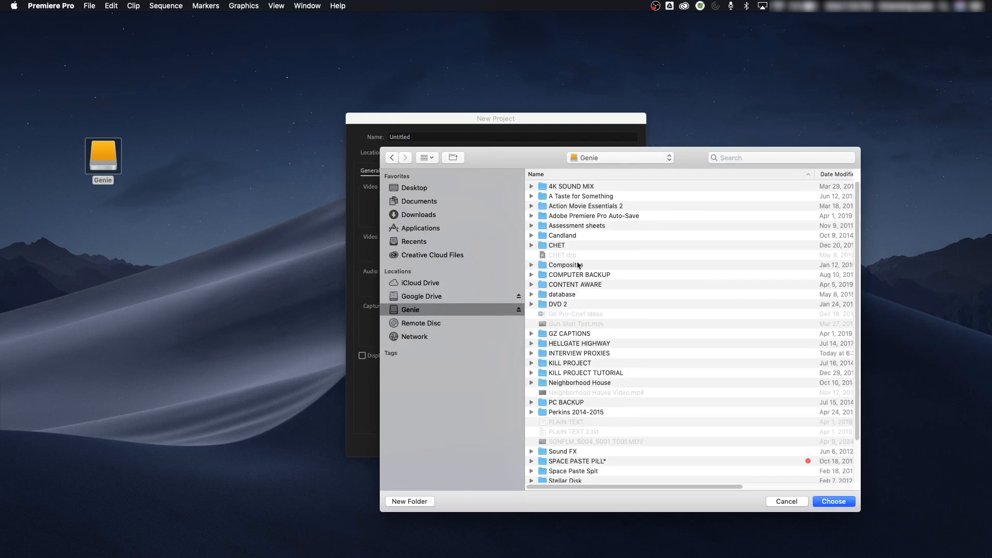
{"action": "double_click", "coordinate": [564, 354]}
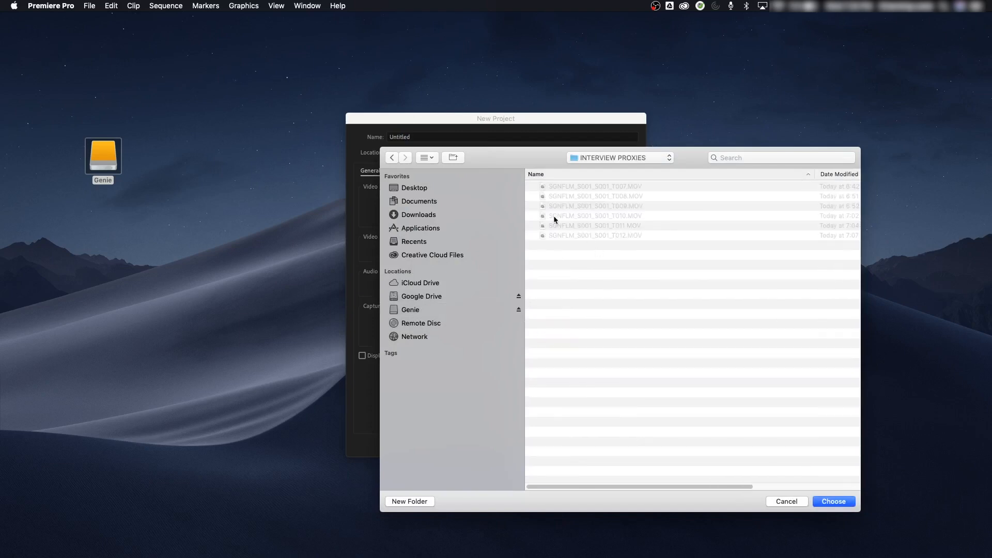
{"action": "left_click", "coordinate": [834, 502]}
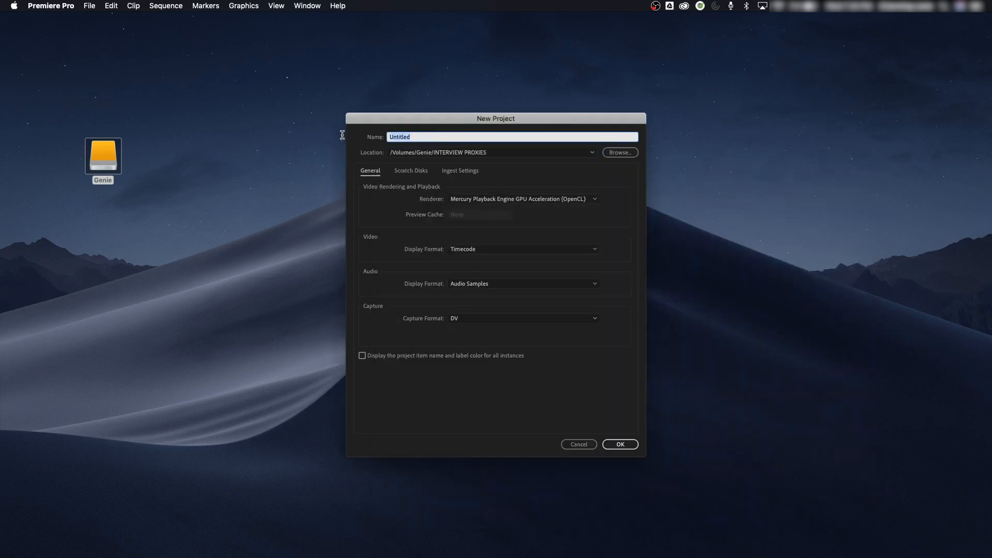
{"action": "type", "text": "DOC EDITING"}
{"action": "left_click", "coordinate": [620, 445]}
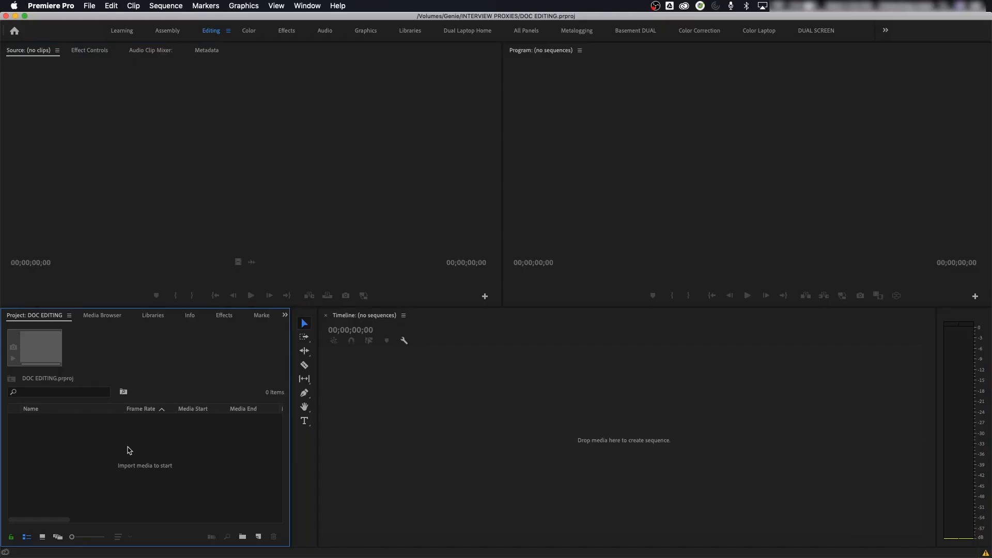
Import proxy clips SGNFLM_S001_S001_T007 to T012 from INTERVIEW PROXIES and build a sequence from them
{"action": "key", "text": "super+i"}
{"action": "left_click_drag", "start_coordinate": [480, 190], "coordinate": [425, 110]}
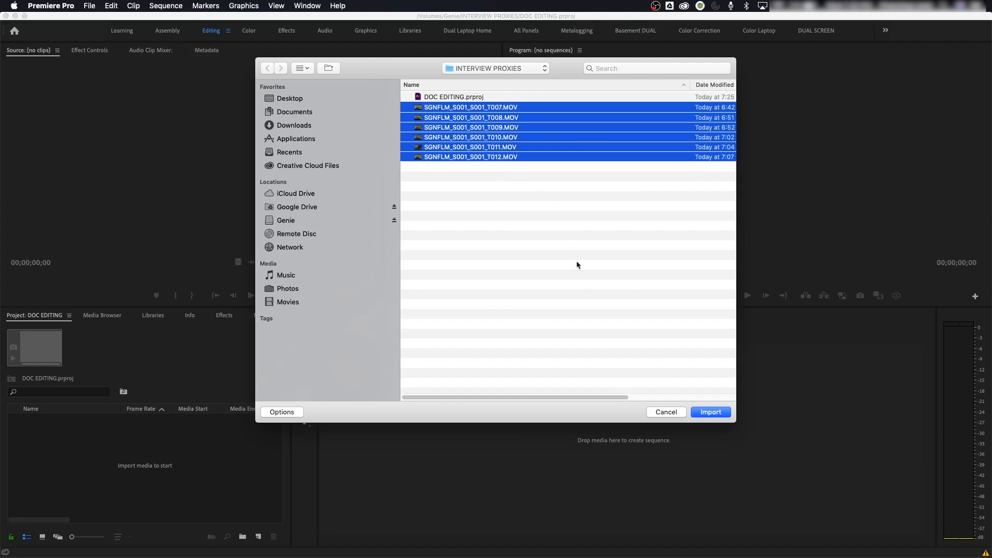
{"action": "left_click", "coordinate": [716, 417]}
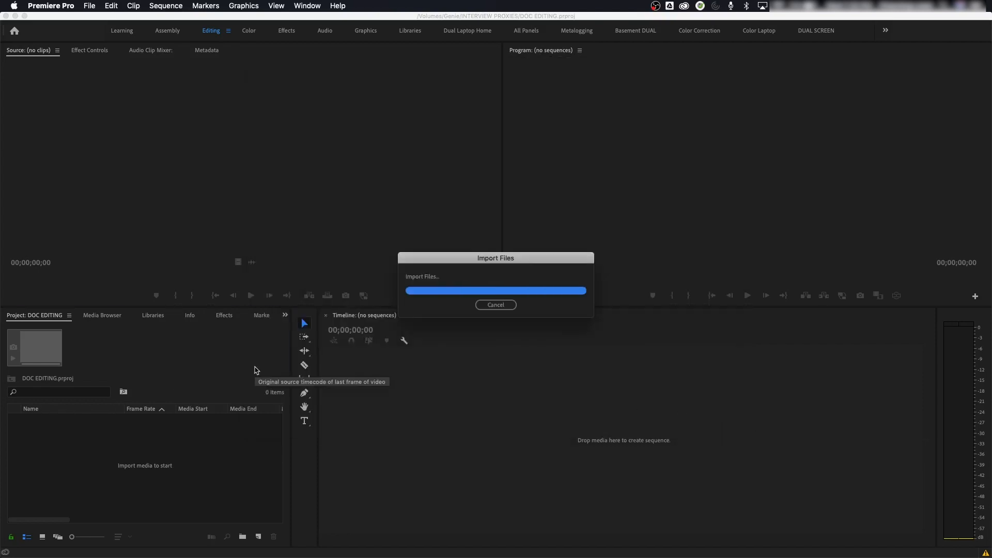
{"action": "left_click_drag", "start_coordinate": [84, 492], "coordinate": [51, 420]}
{"action": "left_click_drag", "start_coordinate": [155, 432], "coordinate": [470, 474]}
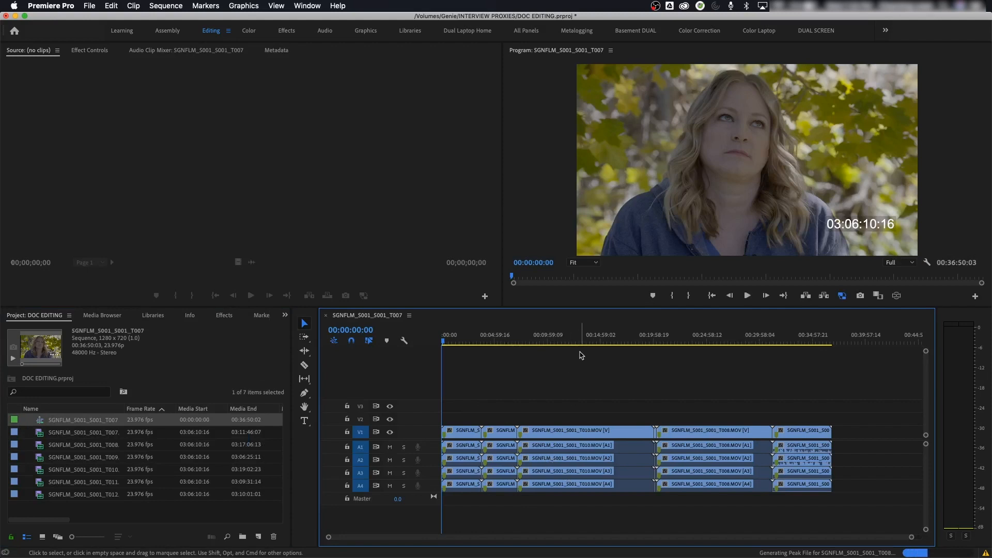
Scrub through the sequence to 00:01:43:00 and examine the timecode overlay on the proxy footage
{"action": "left_click", "coordinate": [604, 341]}
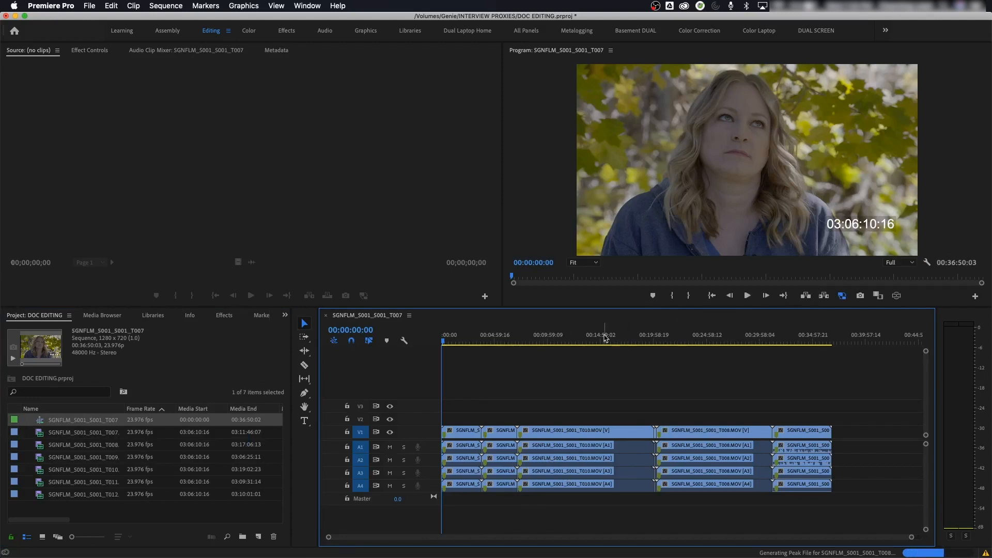
{"action": "left_click", "coordinate": [717, 341]}
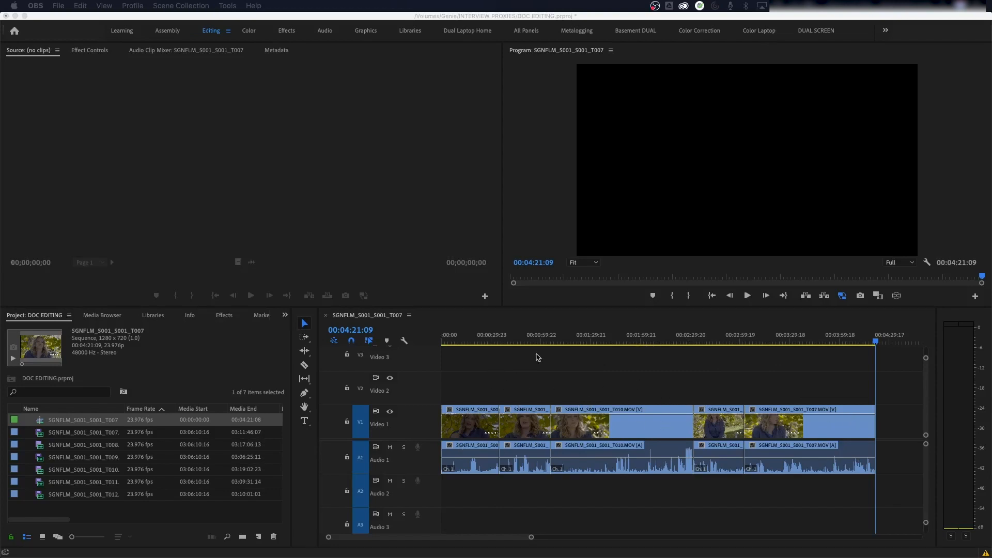
{"action": "left_click", "coordinate": [629, 349]}
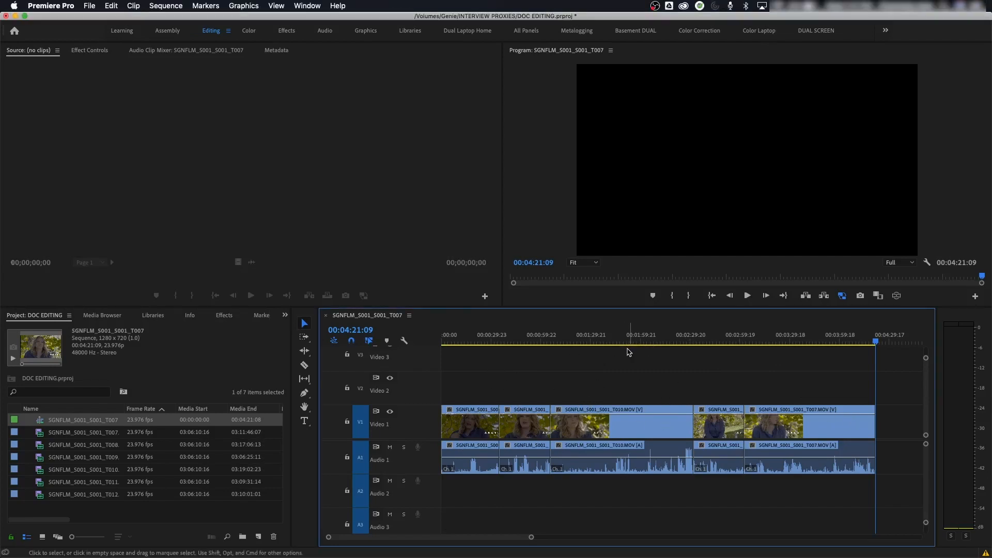
{"action": "mouse_move", "coordinate": [625, 342]}
{"action": "left_mouse_down"}
{"action": "mouse_move", "coordinate": [603, 344]}
{"action": "mouse_move", "coordinate": [613, 344]}
{"action": "left_mouse_up"}
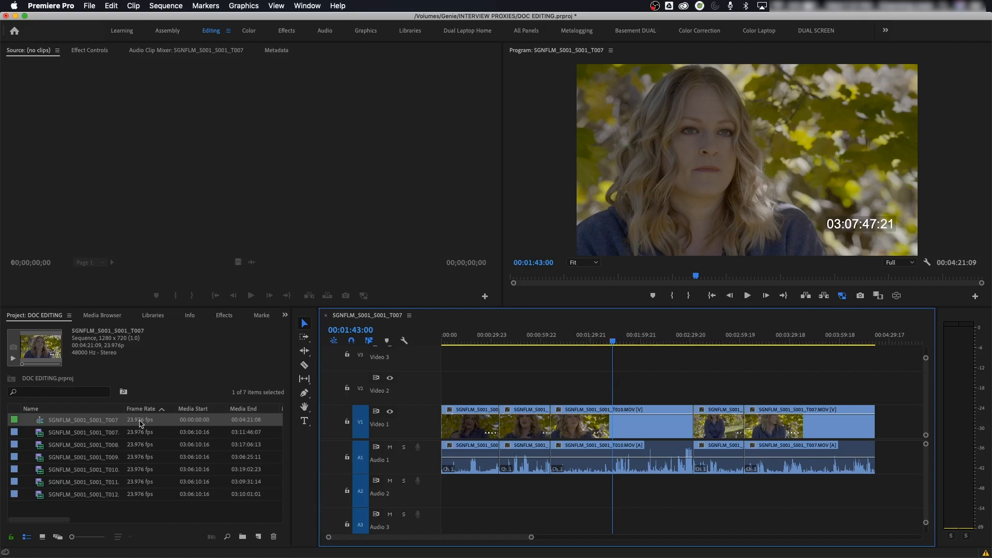
Add the default cross dissolve transitions at the very start and very end of the SGNFLM_S001_S001_T007 sequence
{"action": "left_click", "coordinate": [77, 432]}
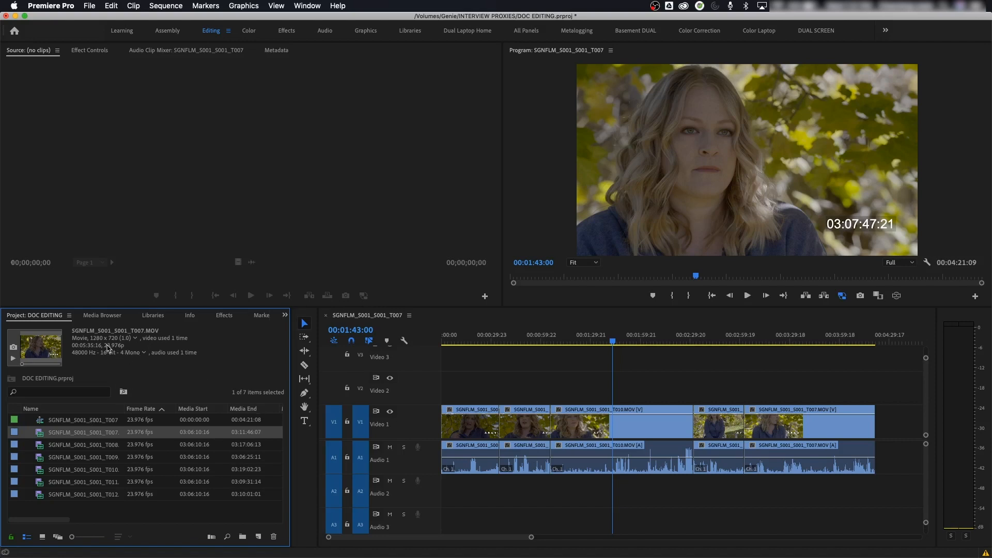
{"action": "left_click", "coordinate": [323, 345]}
{"action": "key", "text": "Home"}
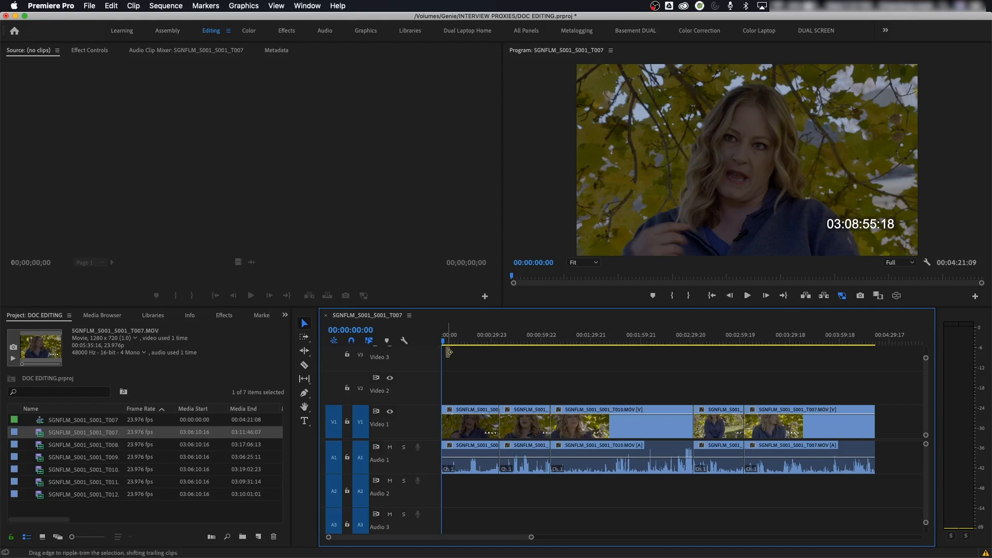
{"action": "key", "text": "super+d"}
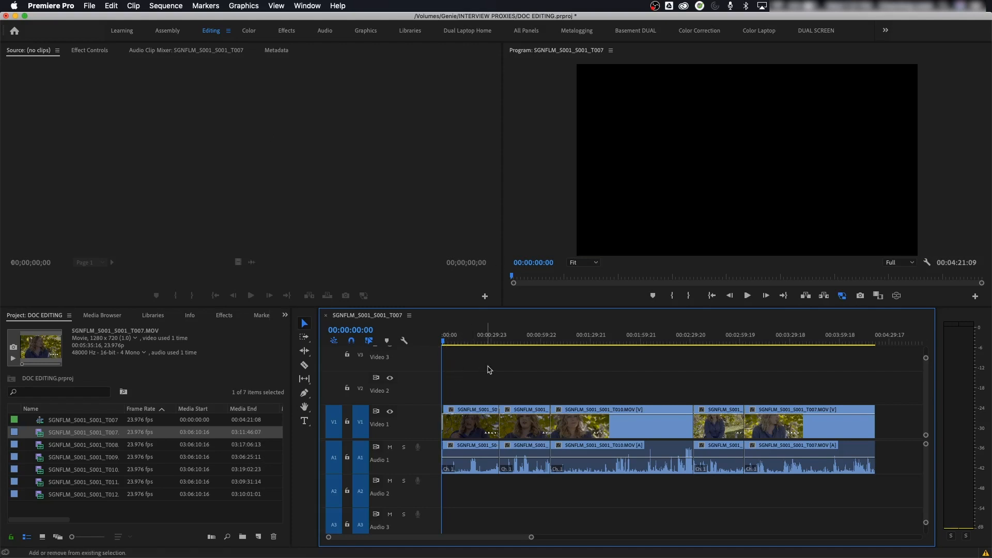
{"action": "key", "text": "End"}
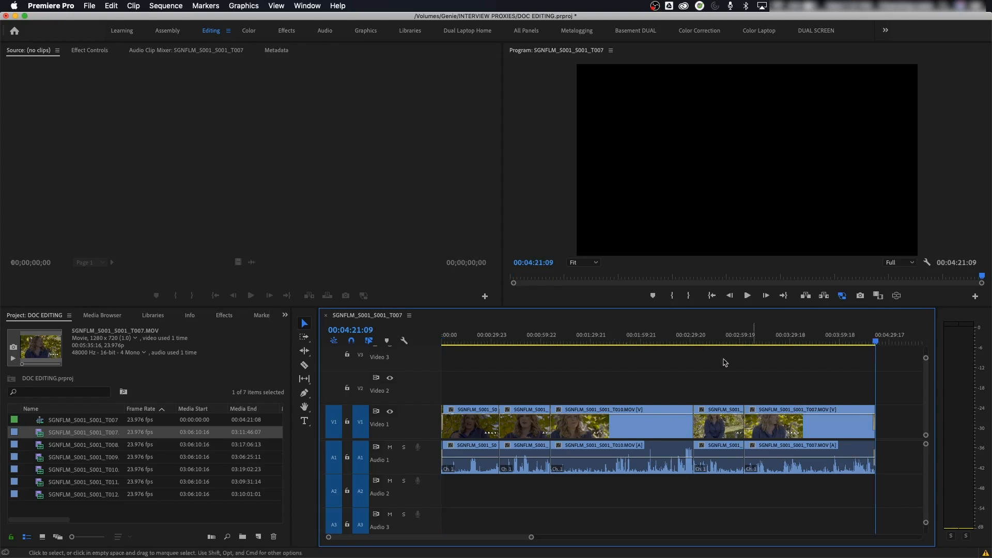
Play the opening of the sequence to review the fade-in, then return the playhead to the start
{"action": "key", "text": "Home"}
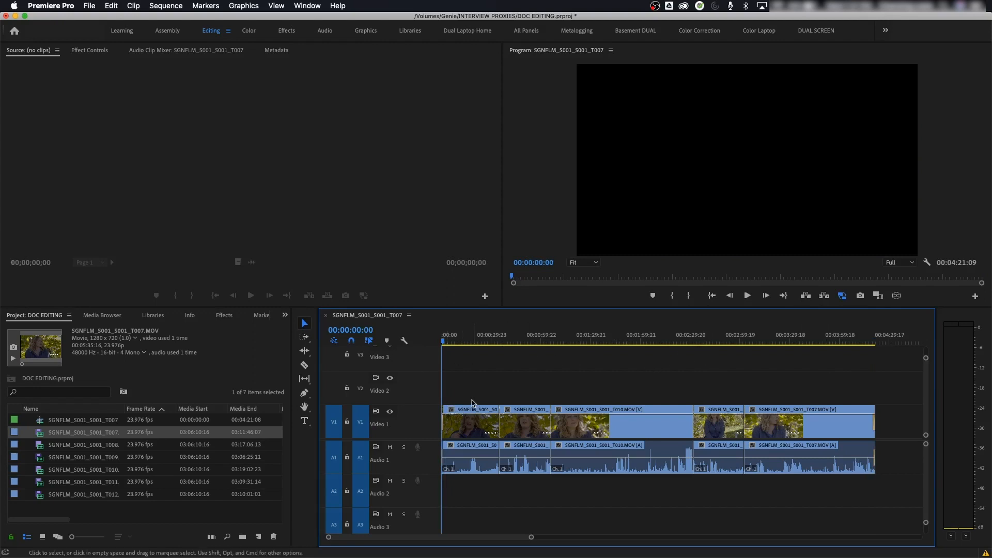
{"action": "key", "text": "="}
{"action": "key", "text": "="}
{"action": "key", "text": "space"}
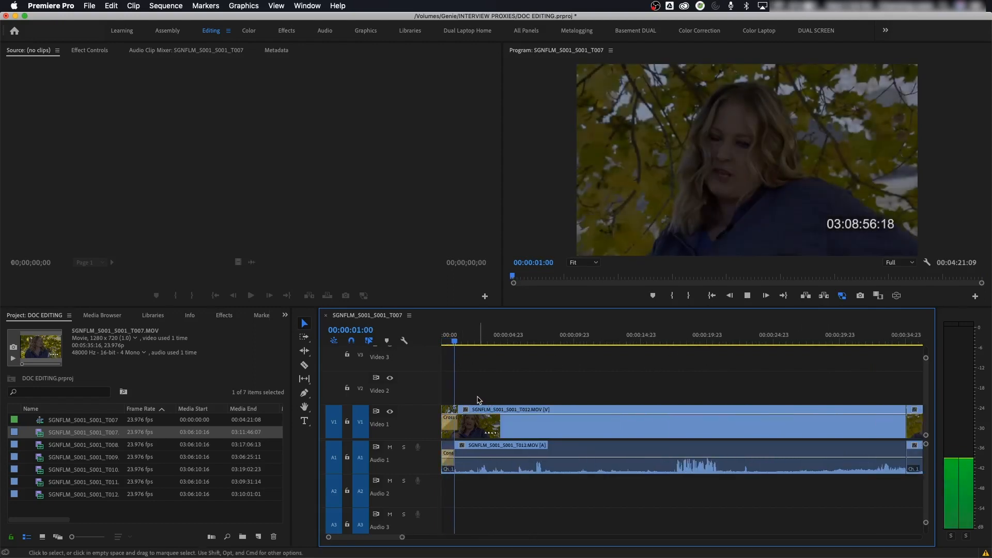
{"action": "key", "text": "Home"}
{"action": "key", "text": "minus"}
{"action": "key", "text": "minus"}
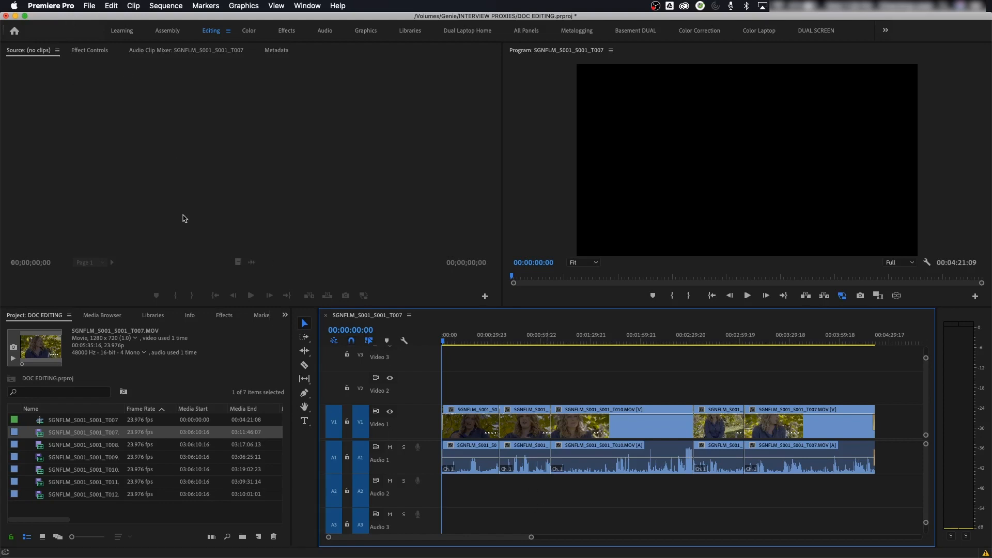
Export the sequence as a Final Cut Pro XML file named INTERVIEW in the INTERVIEW PROXIES folder
{"action": "left_click", "coordinate": [88, 7]}
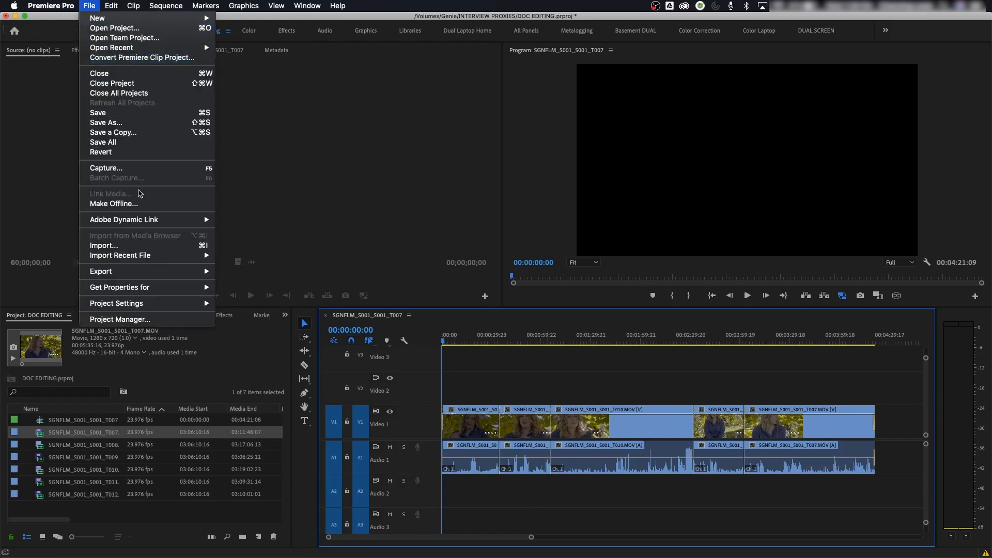
{"action": "mouse_move", "coordinate": [147, 275]}
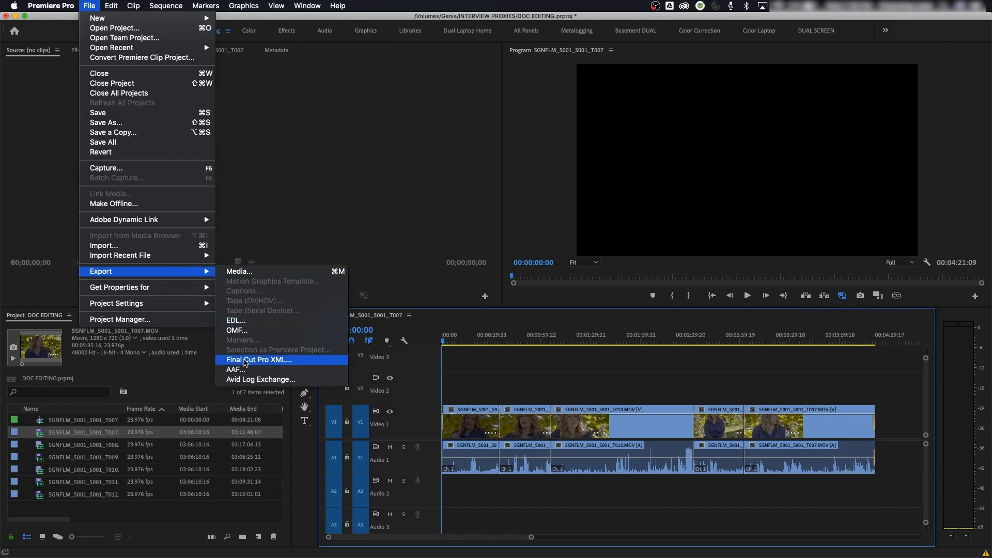
{"action": "left_click", "coordinate": [245, 360]}
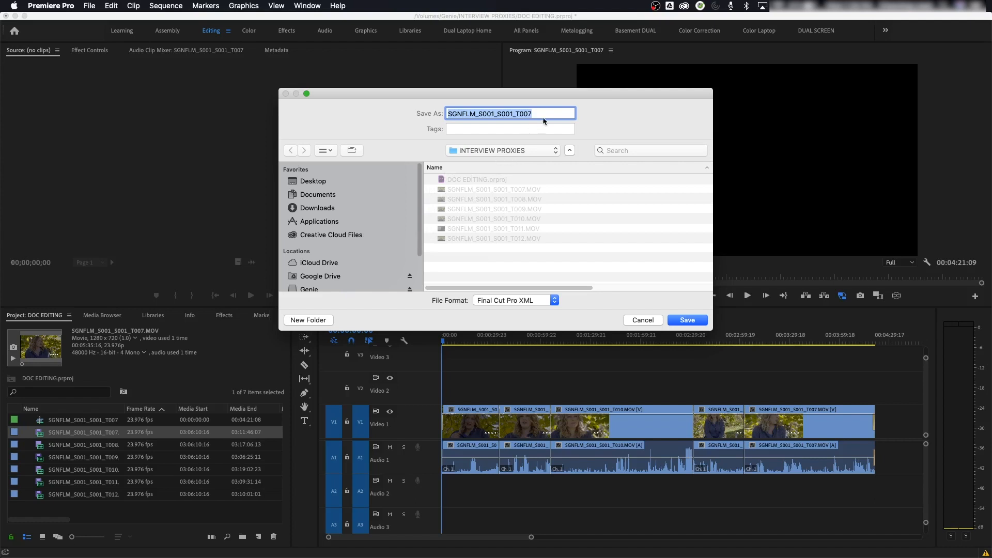
{"action": "left_click_drag", "start_coordinate": [544, 113], "coordinate": [335, 122]}
{"action": "type", "text": "INTERVIEW"}
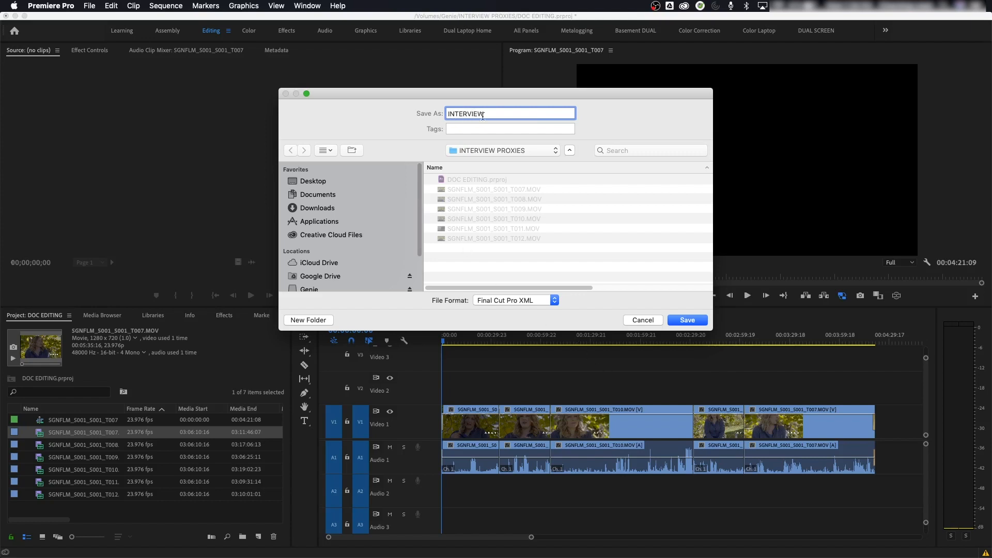
{"action": "left_click", "coordinate": [686, 321]}
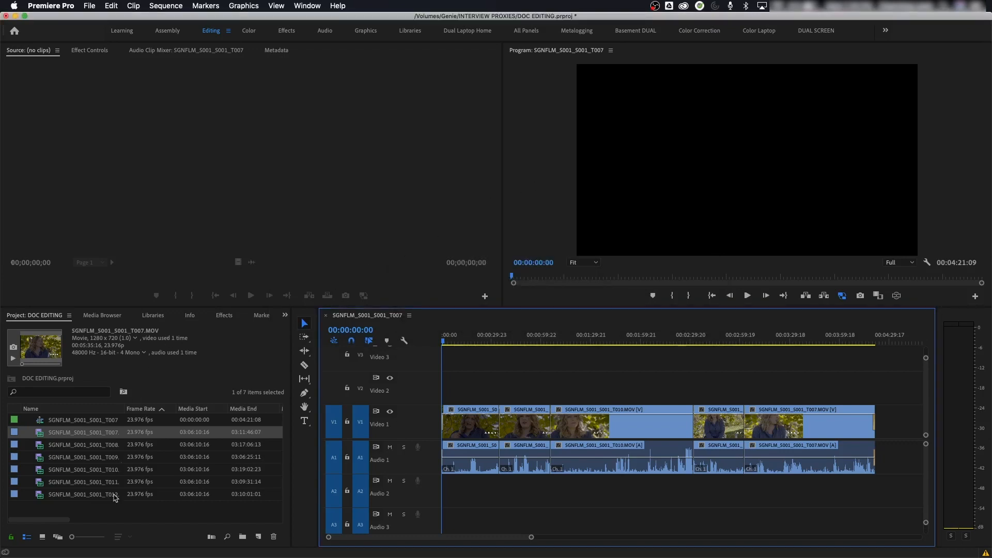
Save the DOC EDITING project and quit Premiere Pro
{"action": "left_click", "coordinate": [116, 515]}
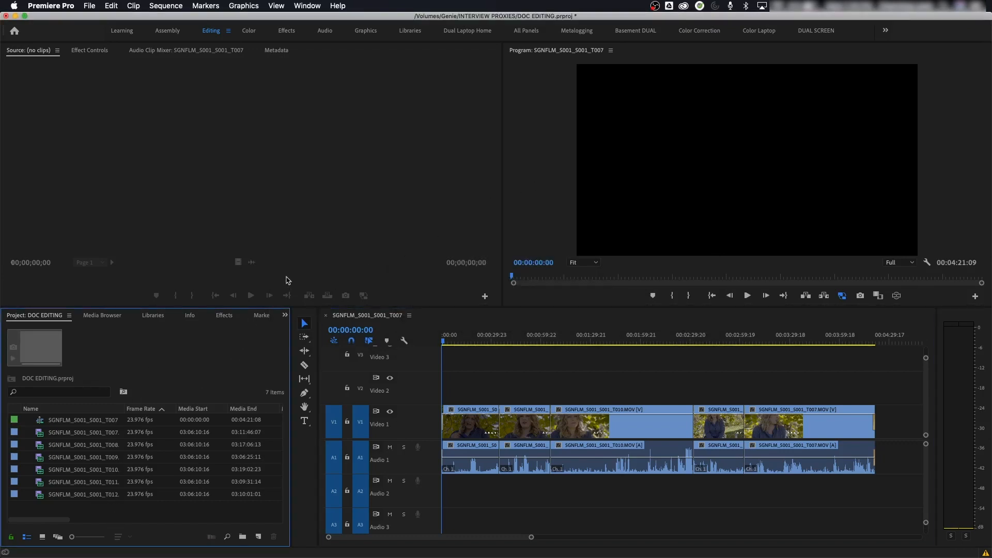
{"action": "key", "text": "super+s"}
{"action": "key", "text": "super+q"}
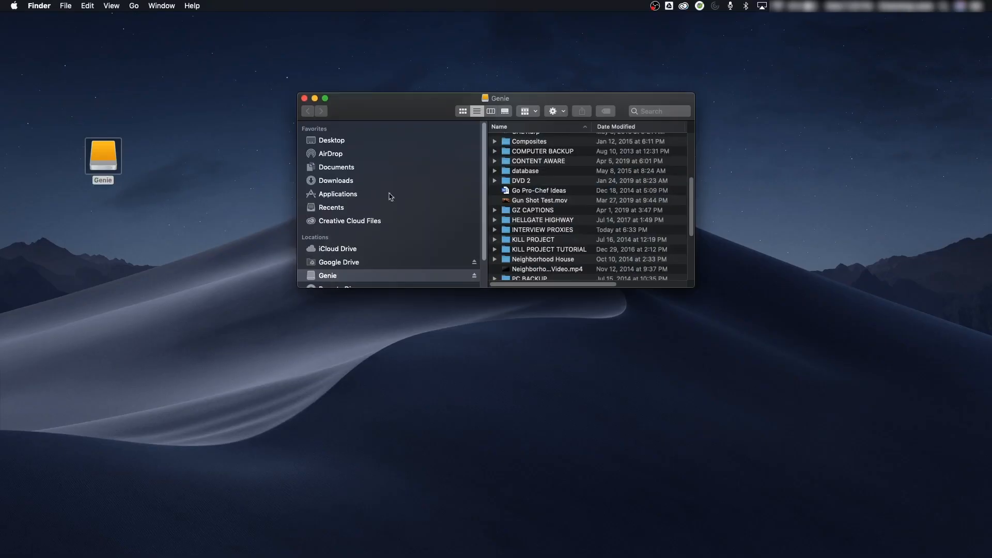
Copy INTERVIEW.xml from the INTERVIEW PROXIES folder on the Genie drive to the desktop
{"action": "scroll", "coordinate": [540, 229], "scroll_direction": "up", "scroll_amount": 5}
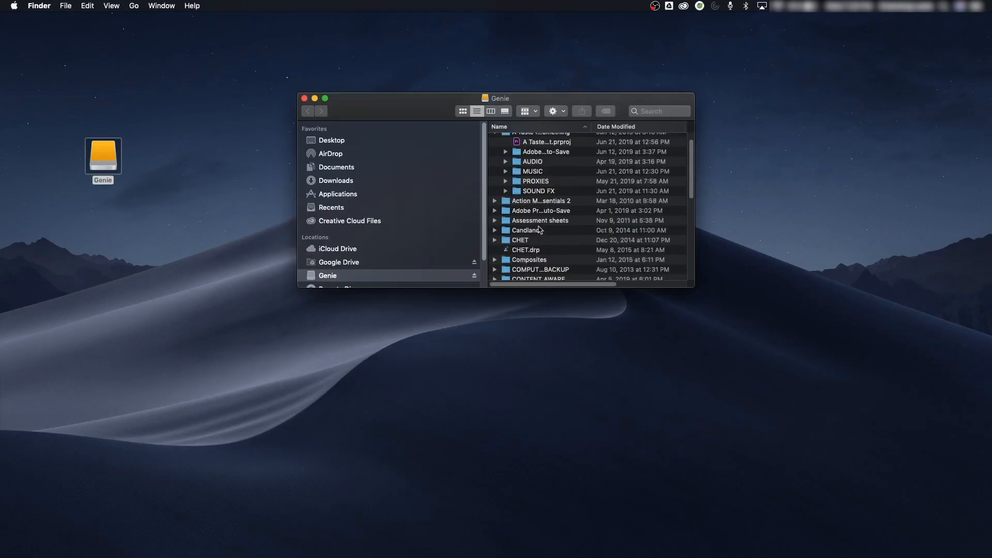
{"action": "scroll", "coordinate": [539, 230], "scroll_direction": "down", "scroll_amount": 4}
{"action": "left_click", "coordinate": [527, 261]}
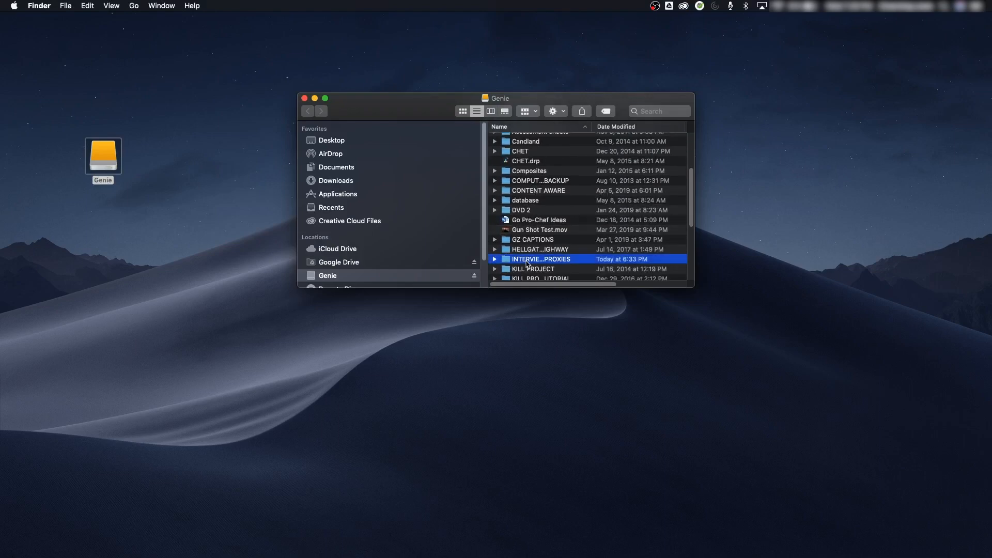
{"action": "double_click", "coordinate": [527, 263]}
{"action": "left_click_drag", "start_coordinate": [527, 162], "coordinate": [200, 234]}
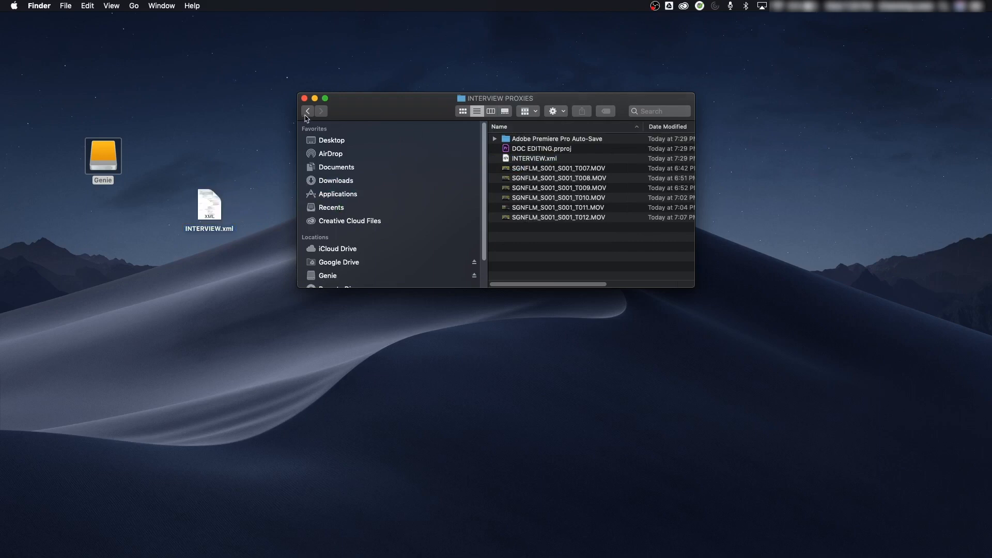
{"action": "left_click", "coordinate": [206, 224]}
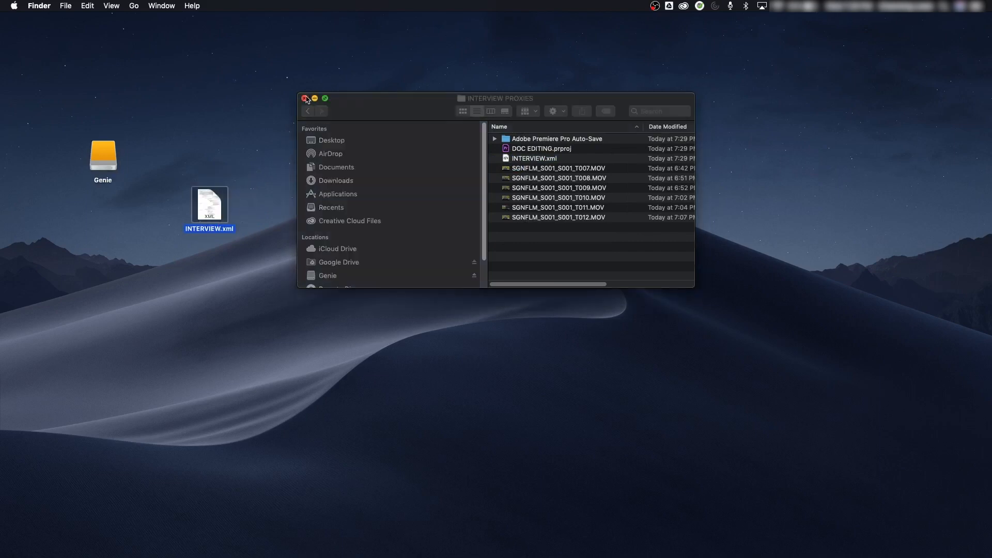
Close the INTERVIEW PROXIES folder window and eject the Genie drive
{"action": "left_click", "coordinate": [305, 98]}
{"action": "left_click_drag", "start_coordinate": [203, 112], "coordinate": [87, 177]}
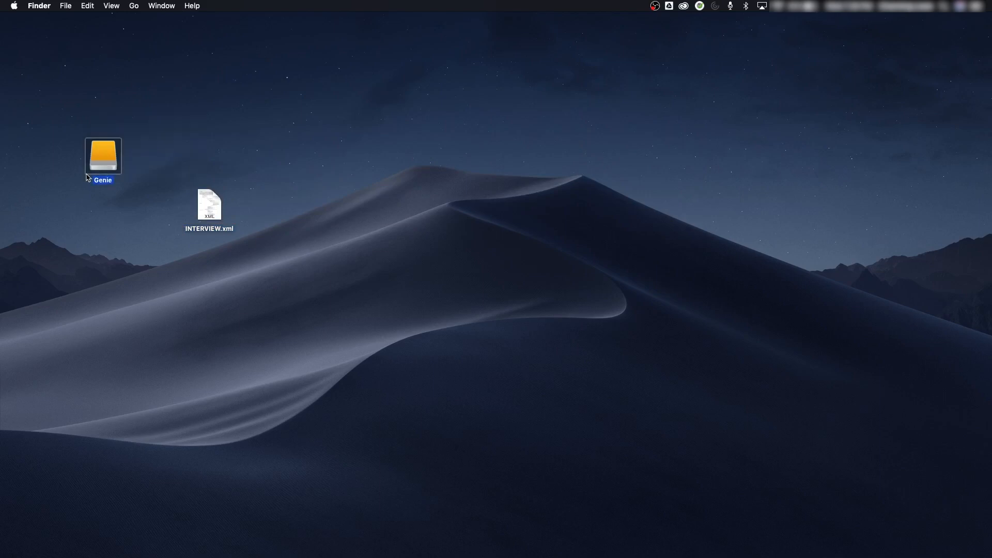
{"action": "key", "text": "super+e"}
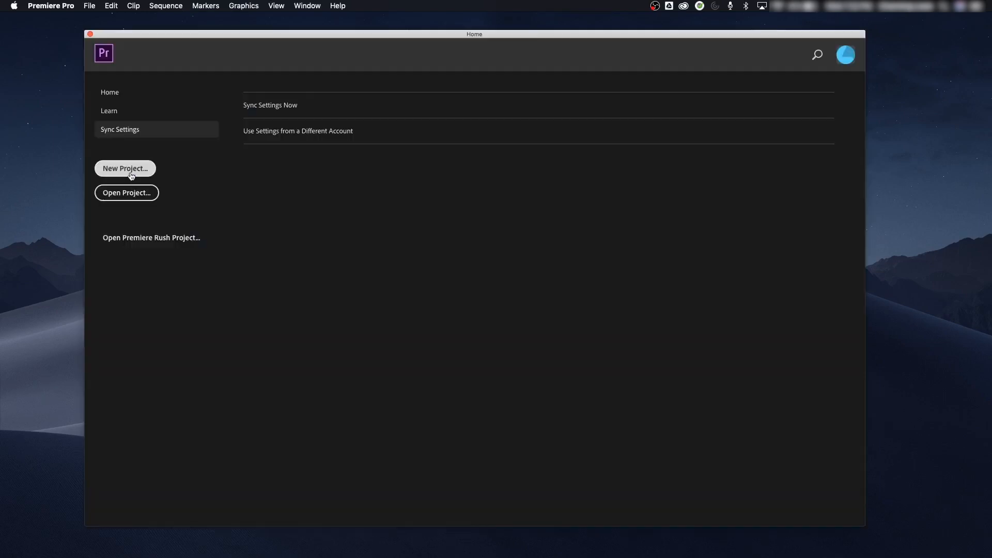
Create a new Premiere Pro project named INTERVIEW ROUCH CUT in the INTERVIEWS folder on the MR FANCY drive
{"action": "left_click", "coordinate": [126, 169]}
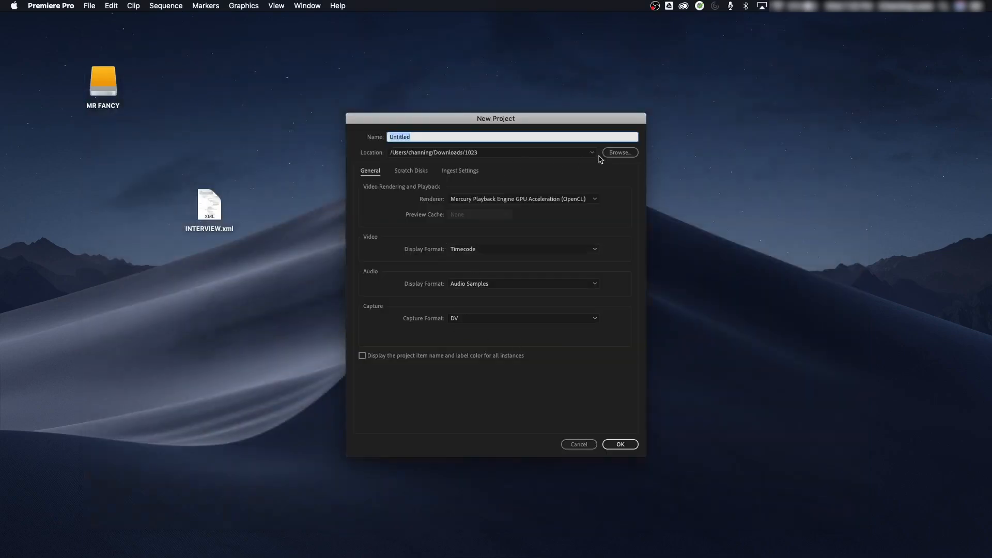
{"action": "left_click", "coordinate": [618, 153]}
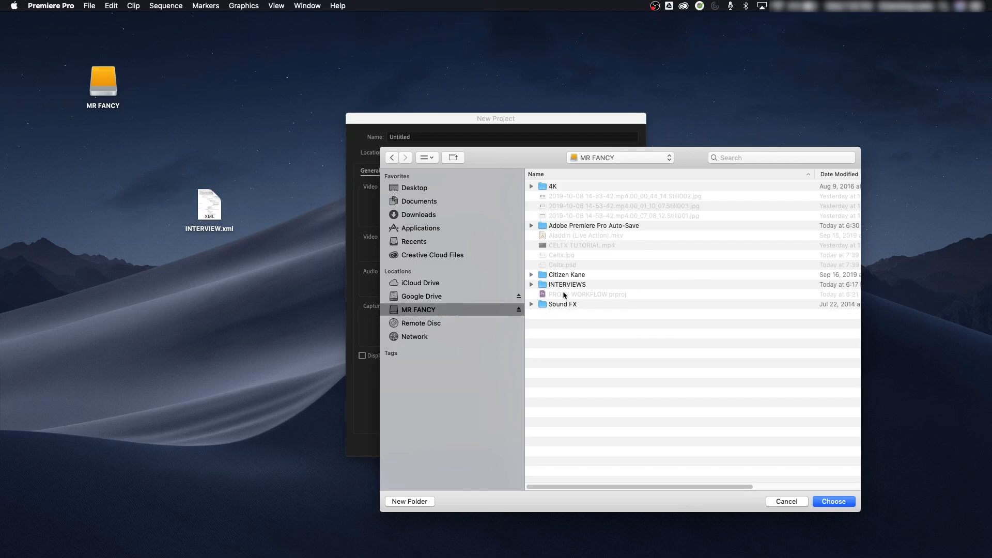
{"action": "double_click", "coordinate": [568, 285]}
{"action": "left_click", "coordinate": [833, 501]}
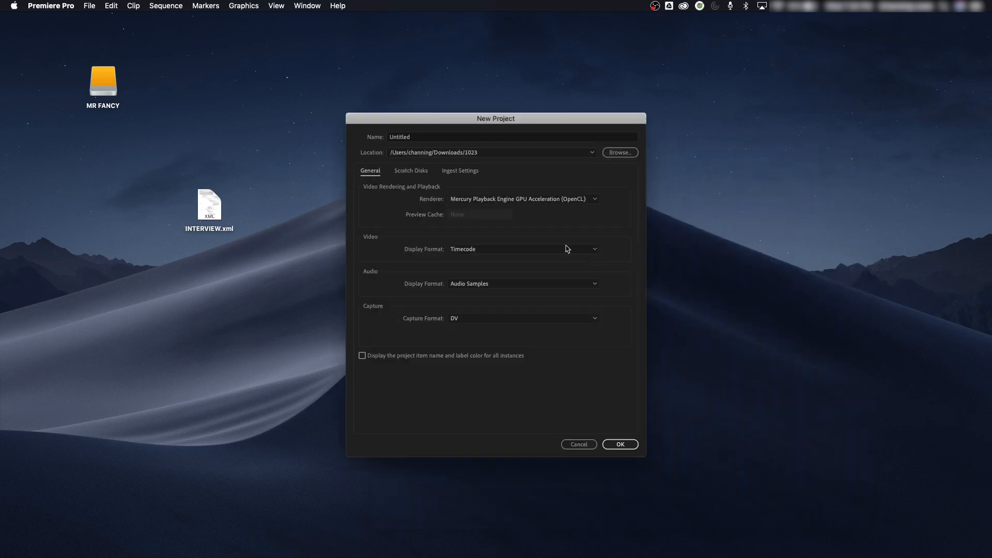
{"action": "type", "text": "INTERVIEW ROUCH CUT"}
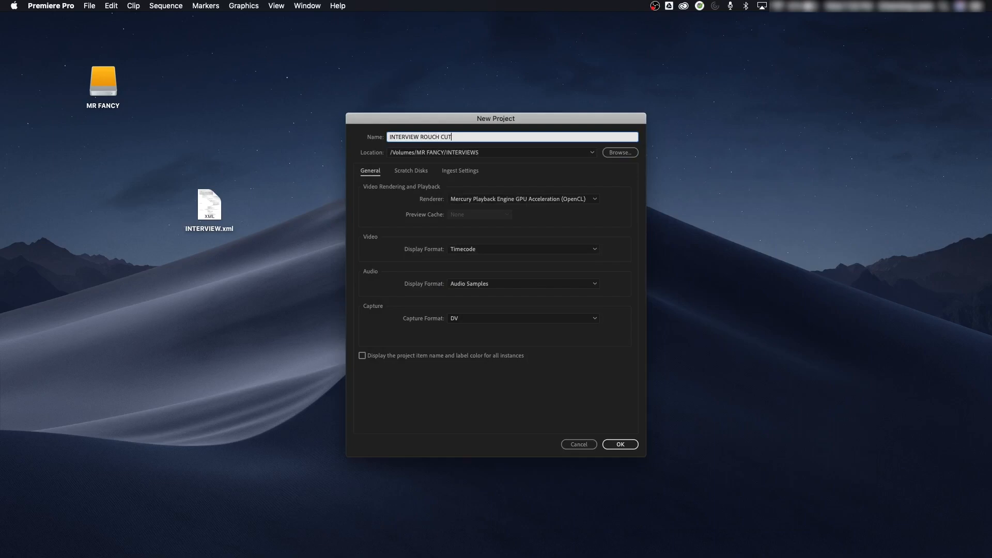
{"action": "key", "text": "Return"}
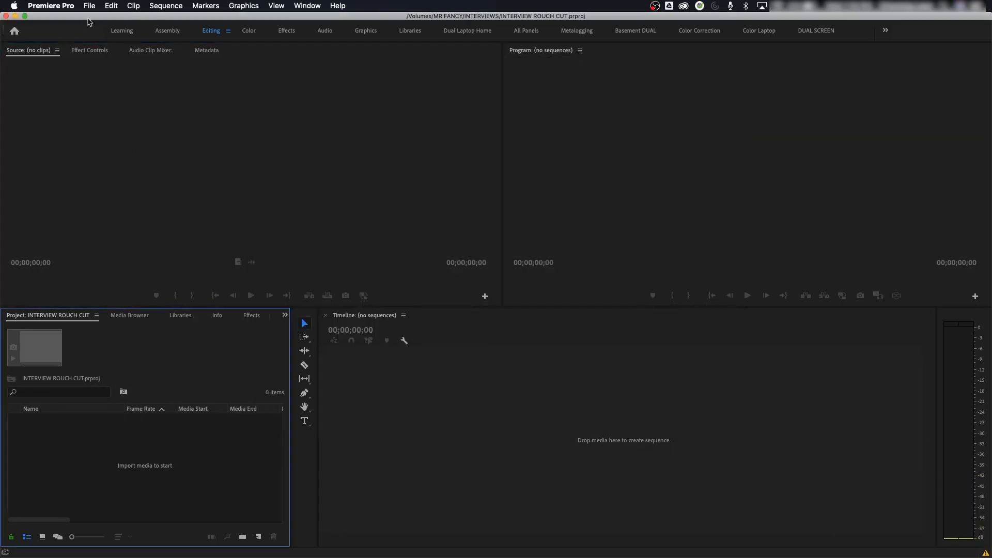
Import INTERVIEW.xml from the desktop into the project
{"action": "left_click", "coordinate": [89, 6]}
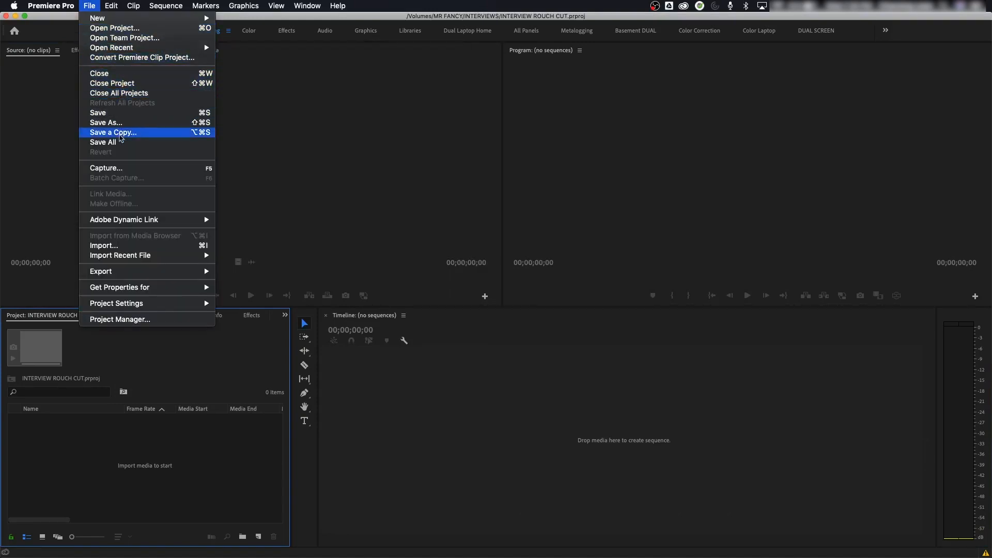
{"action": "left_click", "coordinate": [162, 247]}
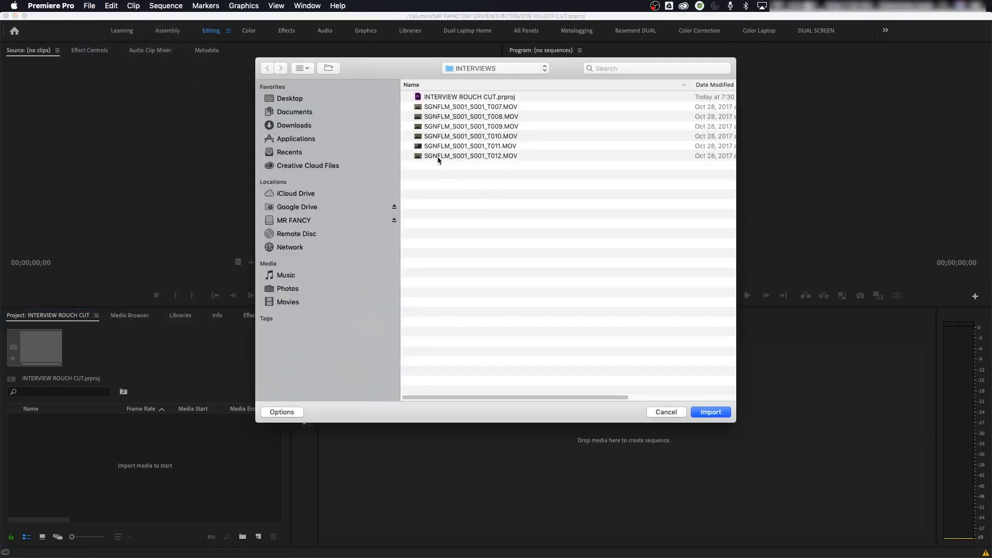
{"action": "key", "text": "super+d"}
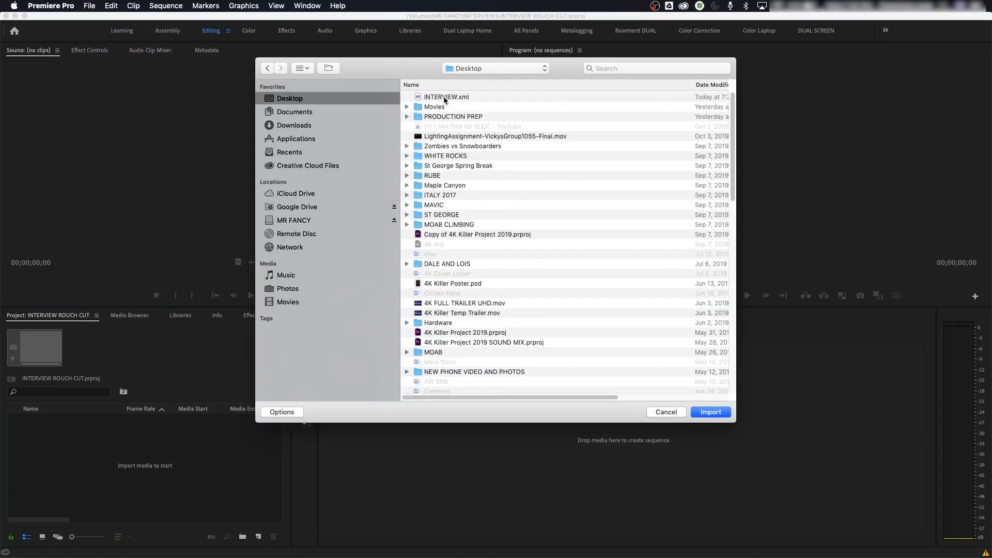
{"action": "left_click", "coordinate": [445, 98]}
{"action": "key", "text": "Return"}
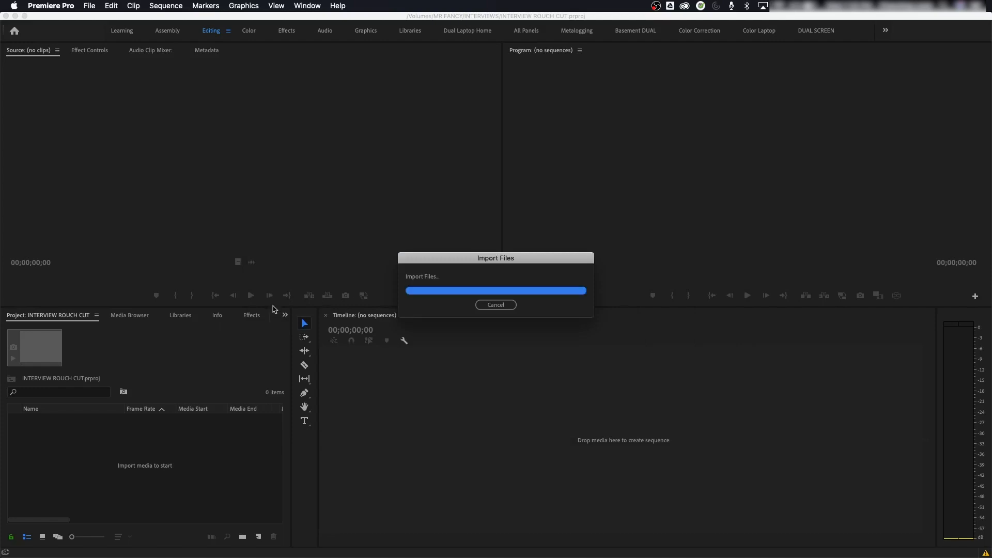
Expand the INTERVIEW bin and compare the frame sizes of clip T007 and the imported sequence
{"action": "left_click", "coordinate": [27, 419]}
{"action": "left_click", "coordinate": [69, 446]}
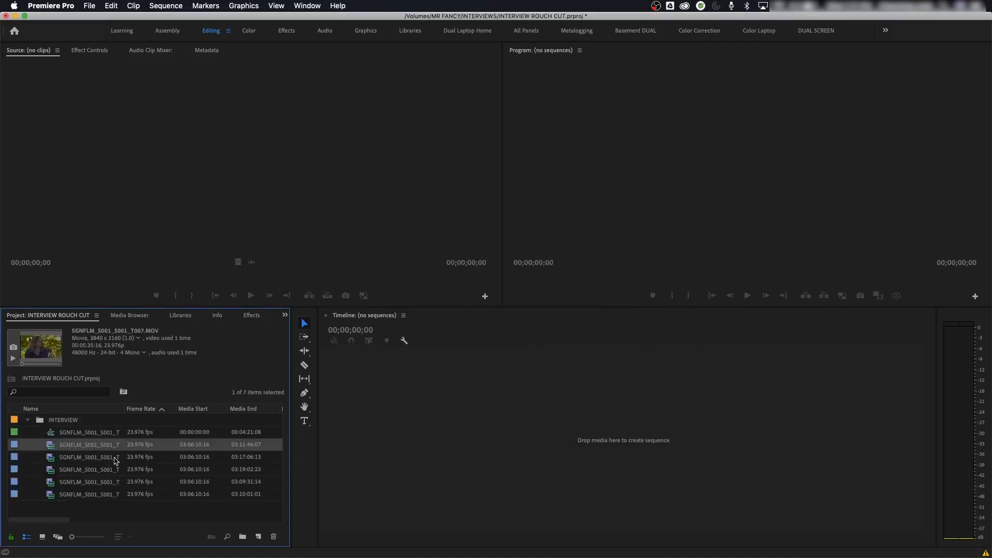
{"action": "left_click", "coordinate": [70, 437]}
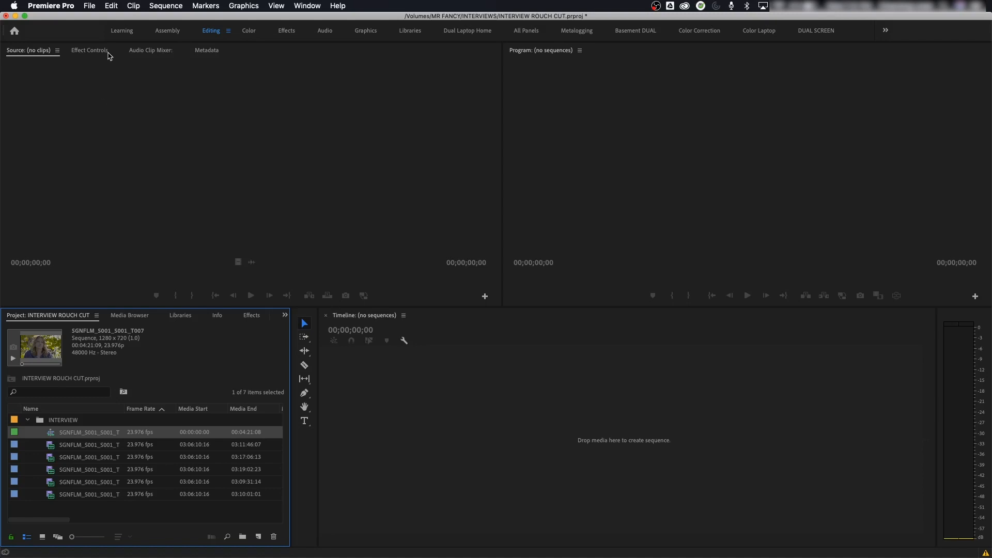
{"action": "left_click", "coordinate": [90, 446]}
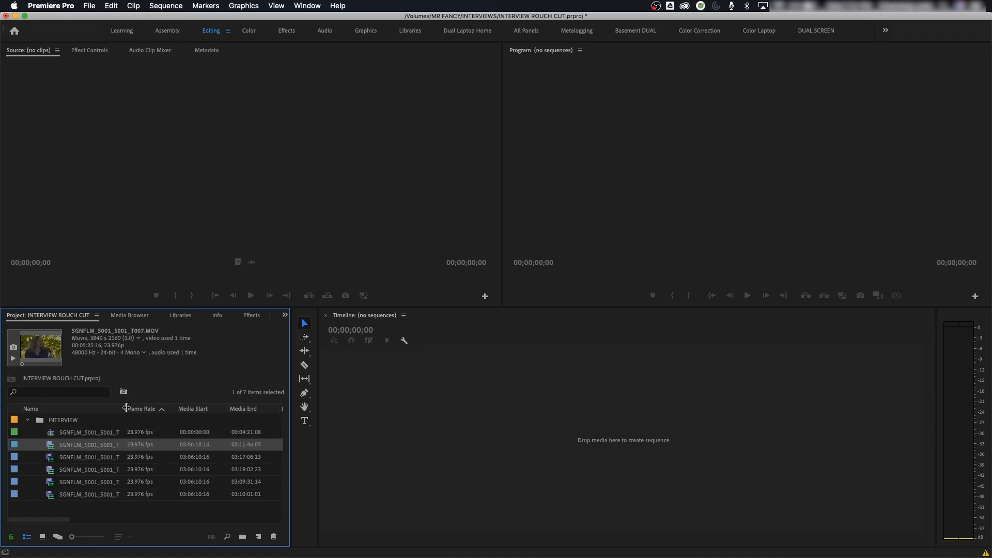
Widen the Name column and examine the media properties of clips T008, T010, T011 and T012
{"action": "left_click_drag", "start_coordinate": [124, 409], "coordinate": [170, 409]}
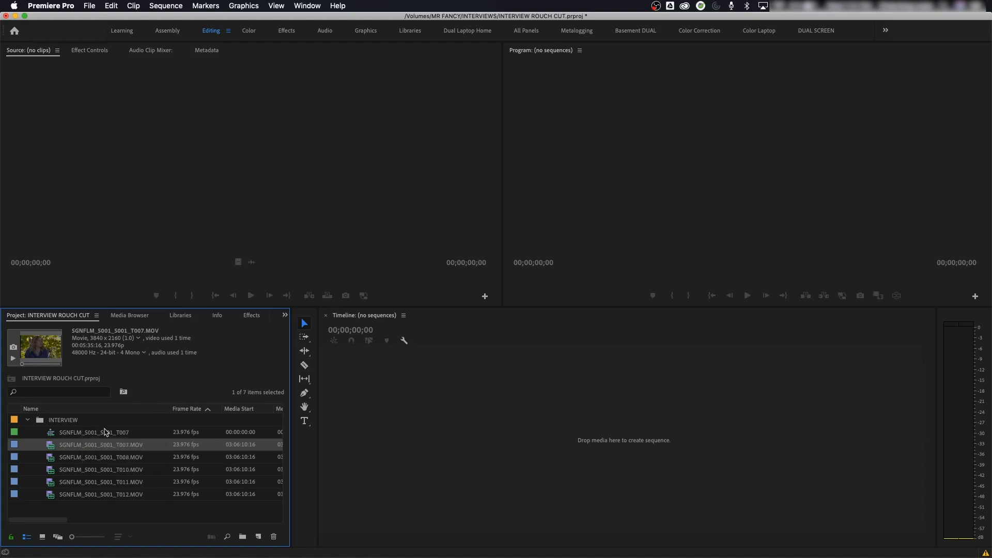
{"action": "left_click", "coordinate": [83, 456]}
{"action": "left_click", "coordinate": [88, 470]}
{"action": "left_click", "coordinate": [92, 481]}
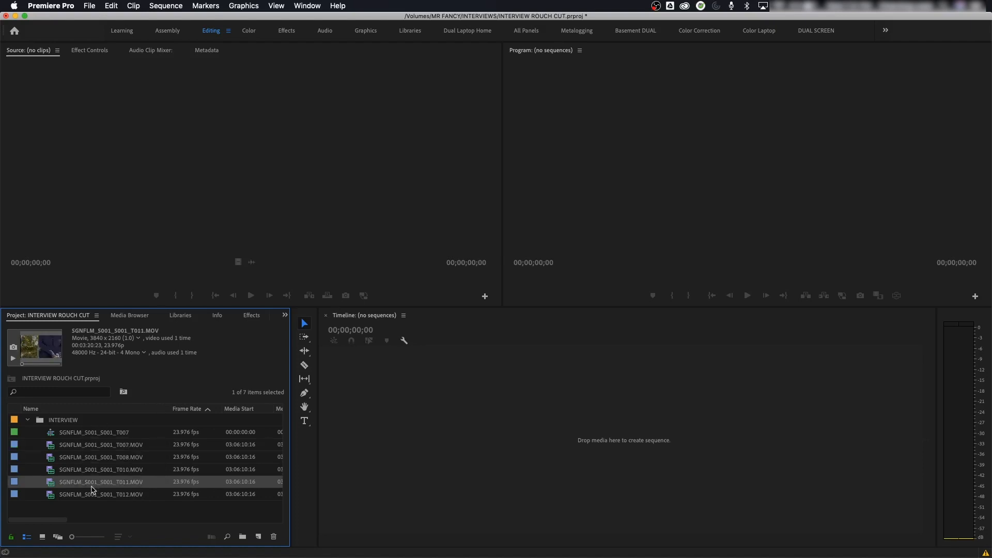
{"action": "left_click", "coordinate": [93, 494]}
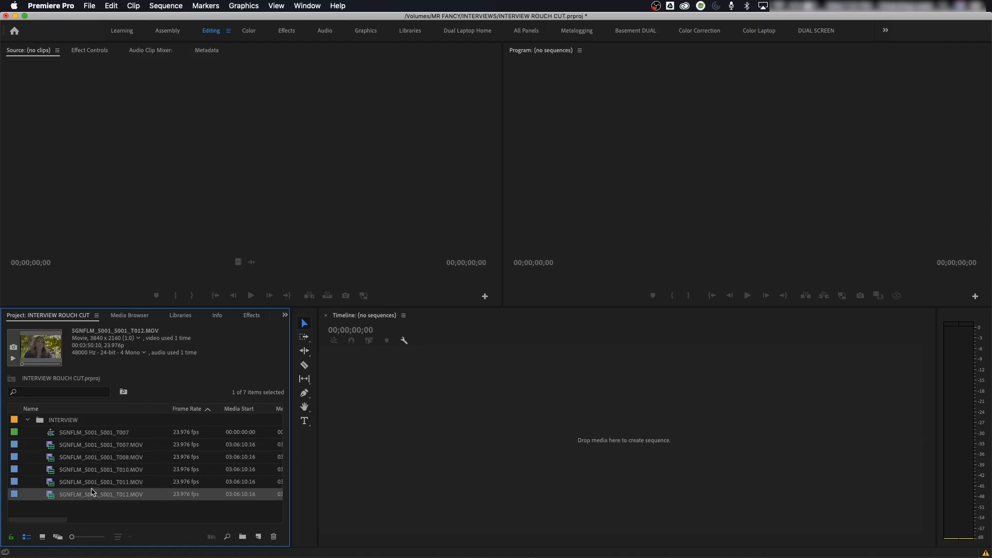
Open clip T010 in the Source Monitor and sequence T007 in the timeline, and view the sequence frame at 00:00:16:19
{"action": "left_click", "coordinate": [90, 447]}
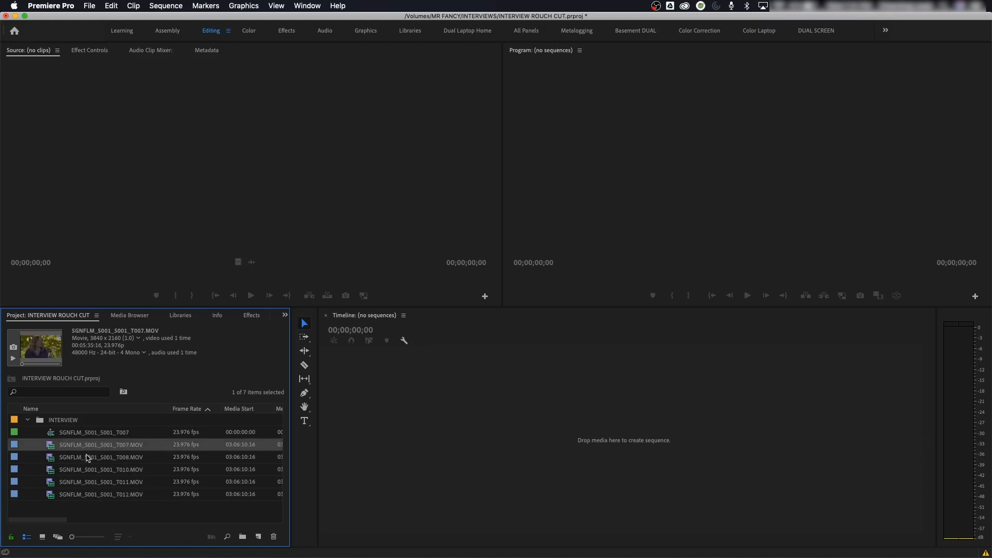
{"action": "left_click", "coordinate": [88, 470]}
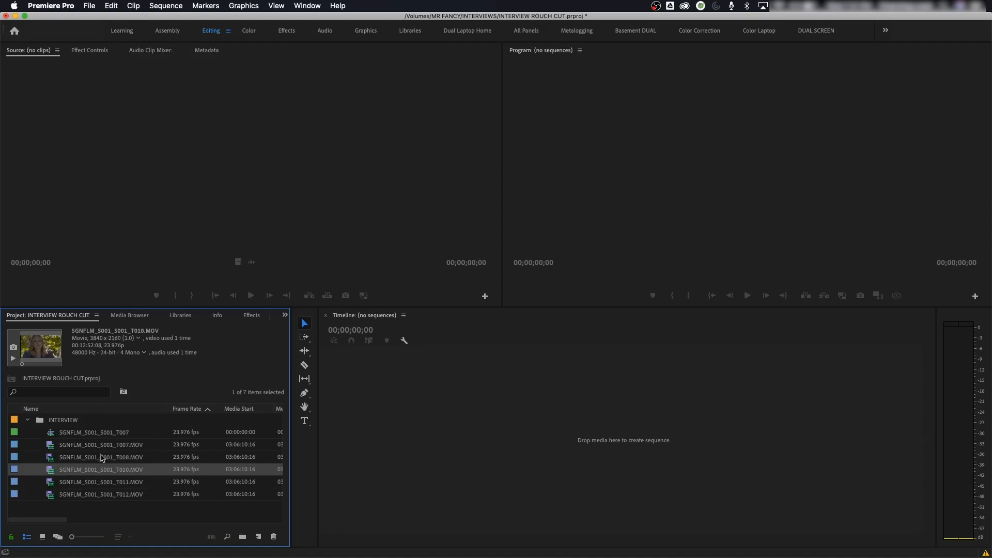
{"action": "double_click", "coordinate": [50, 471]}
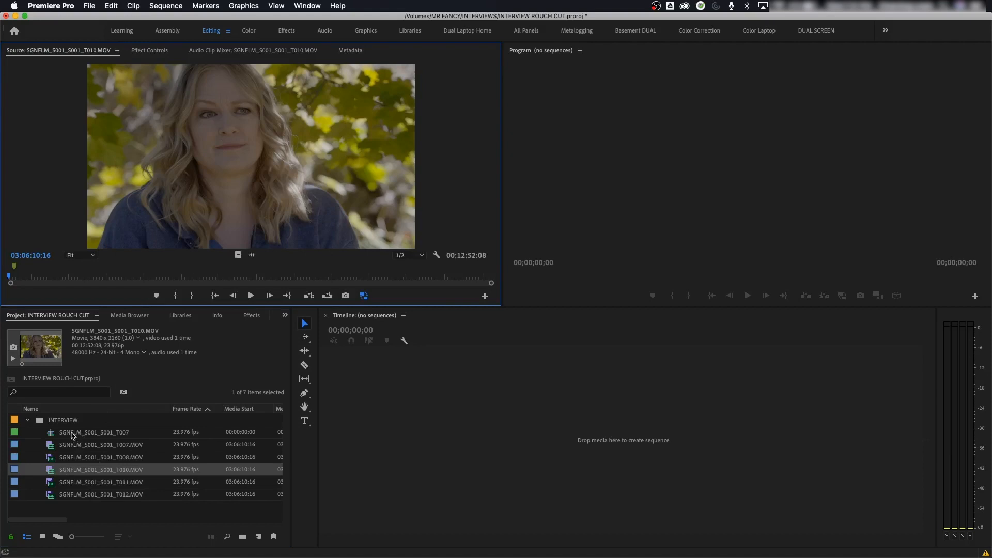
{"action": "left_click", "coordinate": [54, 435]}
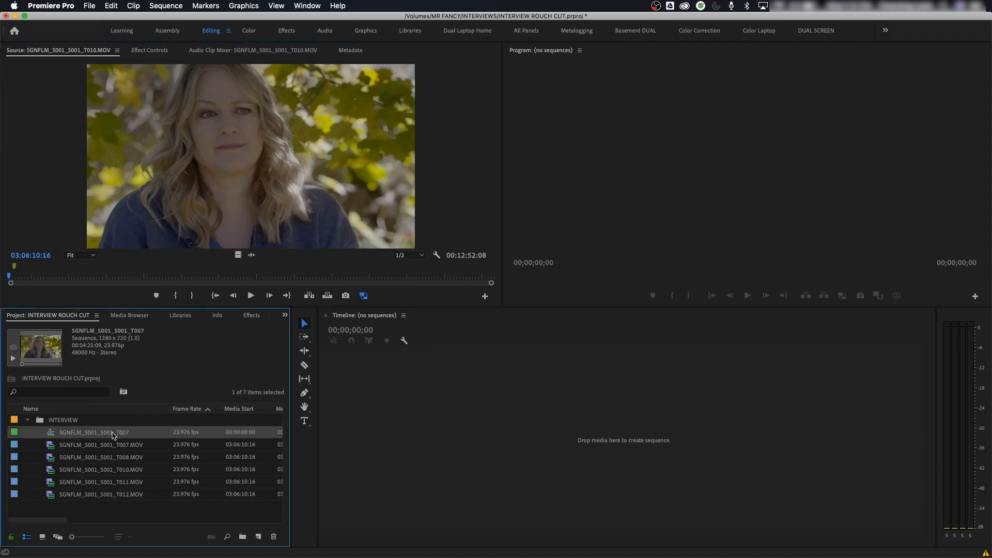
{"action": "double_click", "coordinate": [53, 437]}
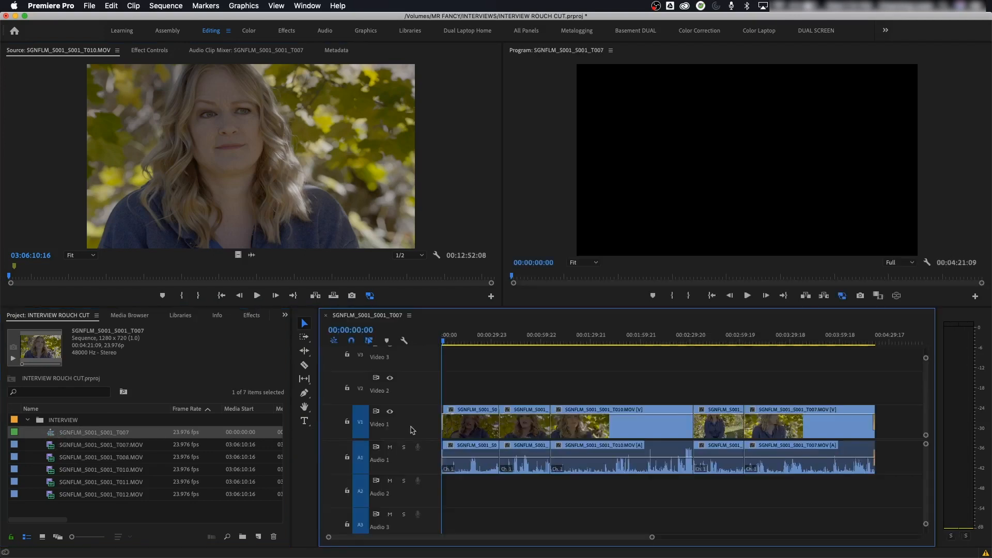
{"action": "left_click", "coordinate": [470, 342]}
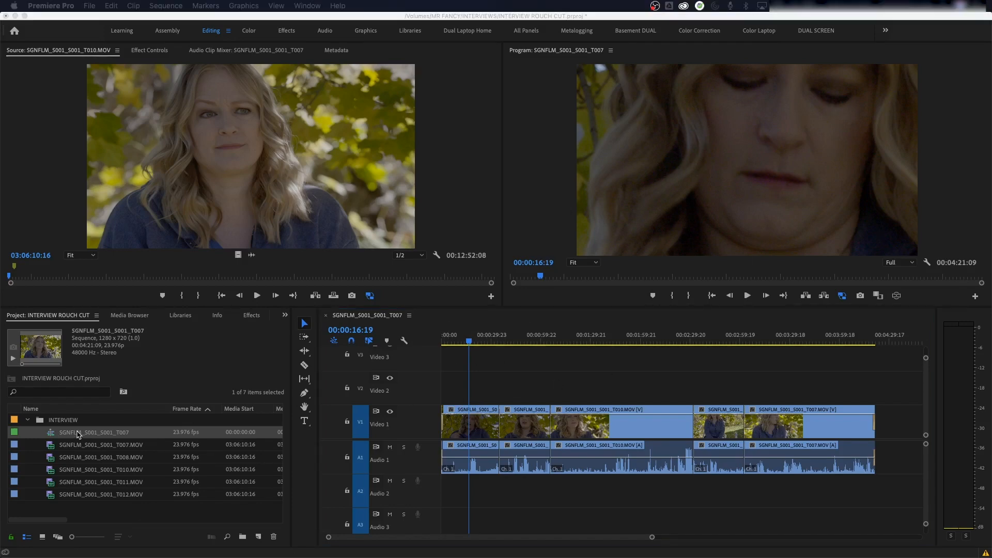
{"action": "right_click", "coordinate": [79, 434]}
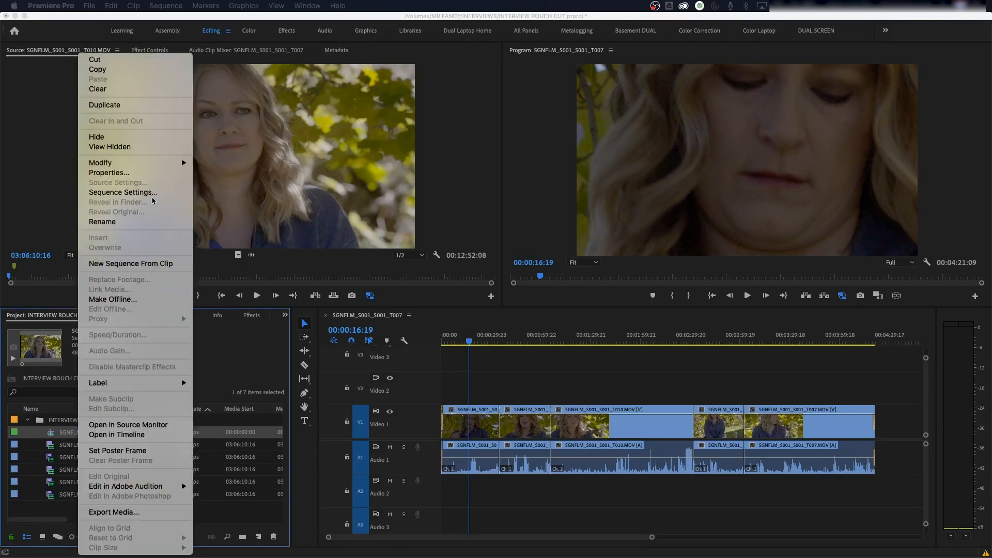
{"action": "left_click", "coordinate": [150, 192]}
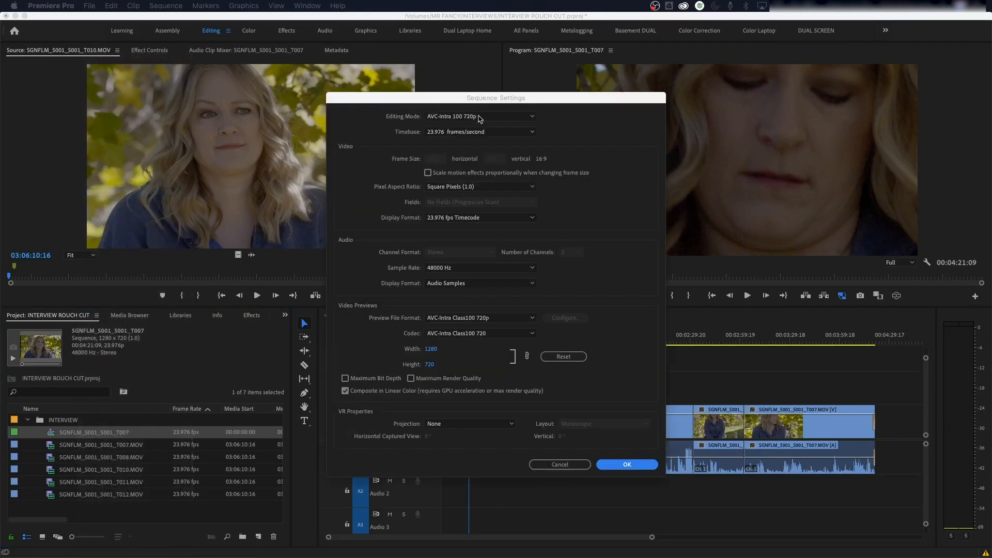
{"action": "left_click", "coordinate": [474, 118]}
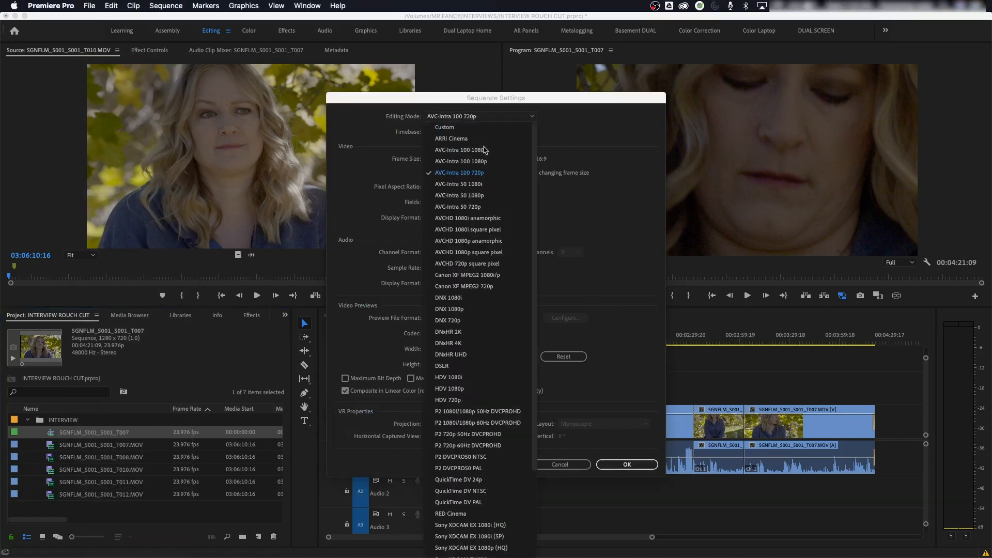
{"action": "left_click", "coordinate": [465, 128]}
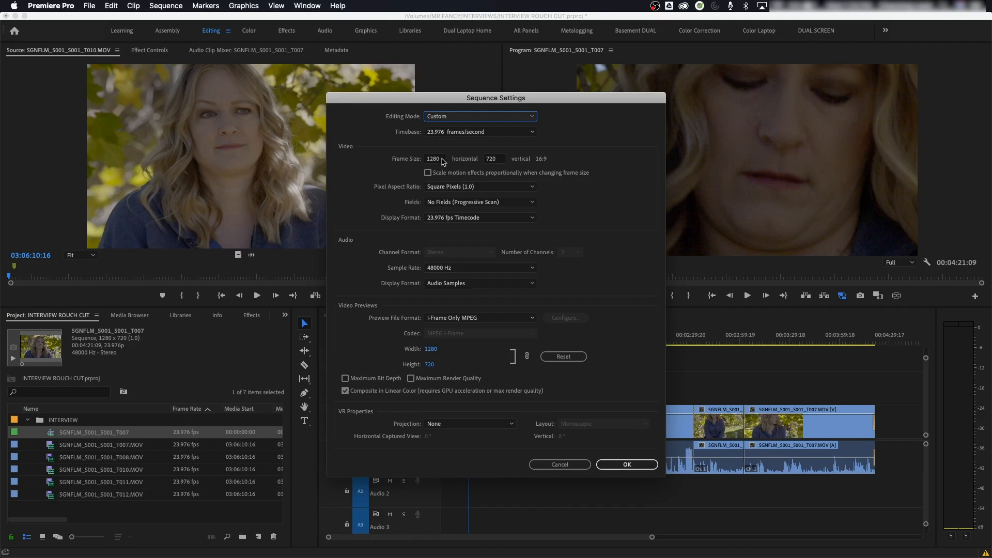
{"action": "left_click", "coordinate": [560, 464]}
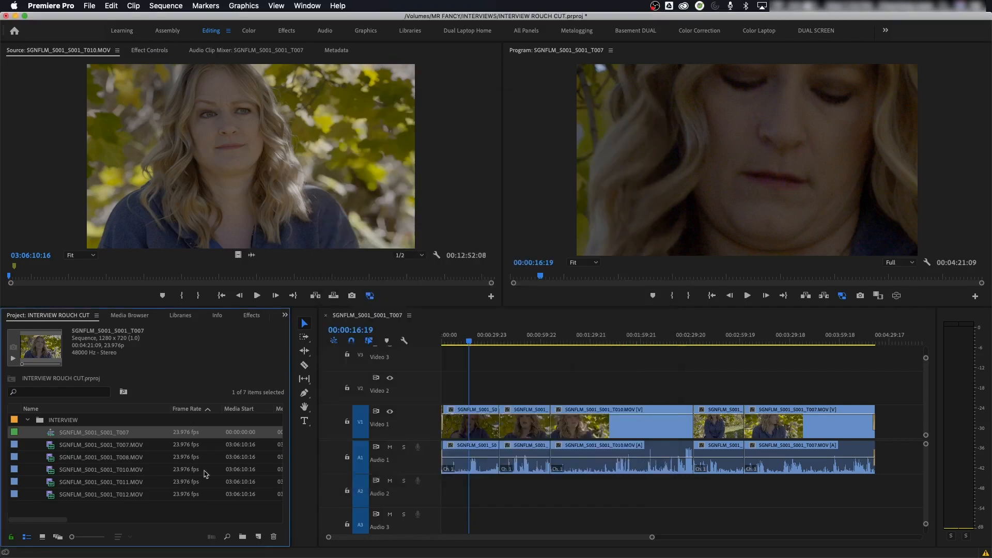
Check the frame size of clip T007.MOV and switch the editing mode of sequence T007 to Custom in its sequence settings
{"action": "left_click", "coordinate": [107, 447]}
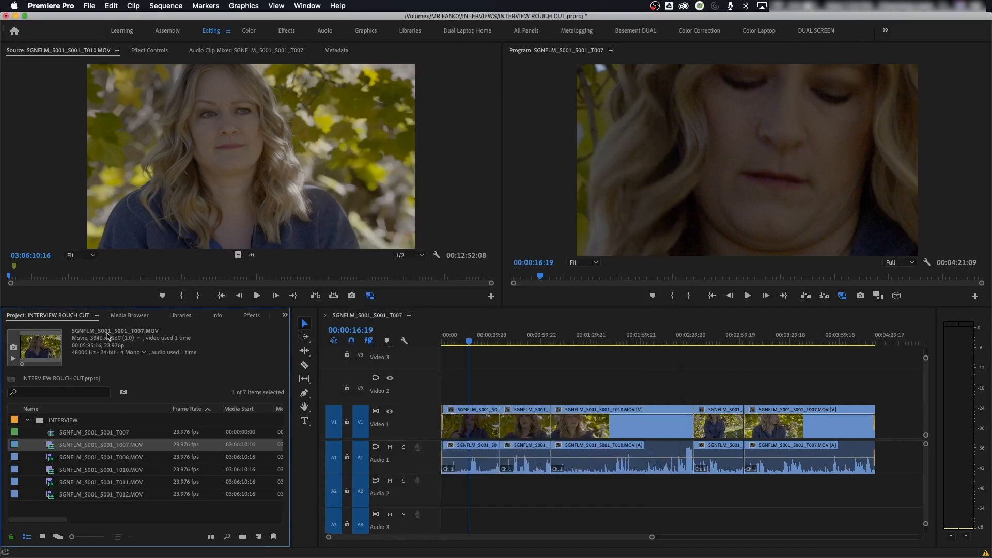
{"action": "left_click", "coordinate": [102, 437]}
{"action": "left_click", "coordinate": [101, 449]}
{"action": "right_click", "coordinate": [105, 429]}
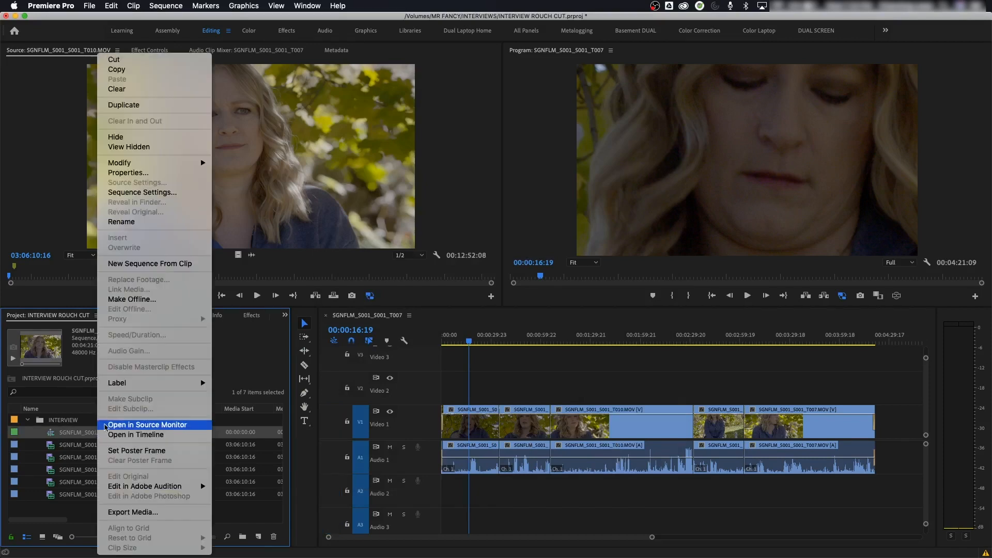
{"action": "left_click", "coordinate": [149, 192]}
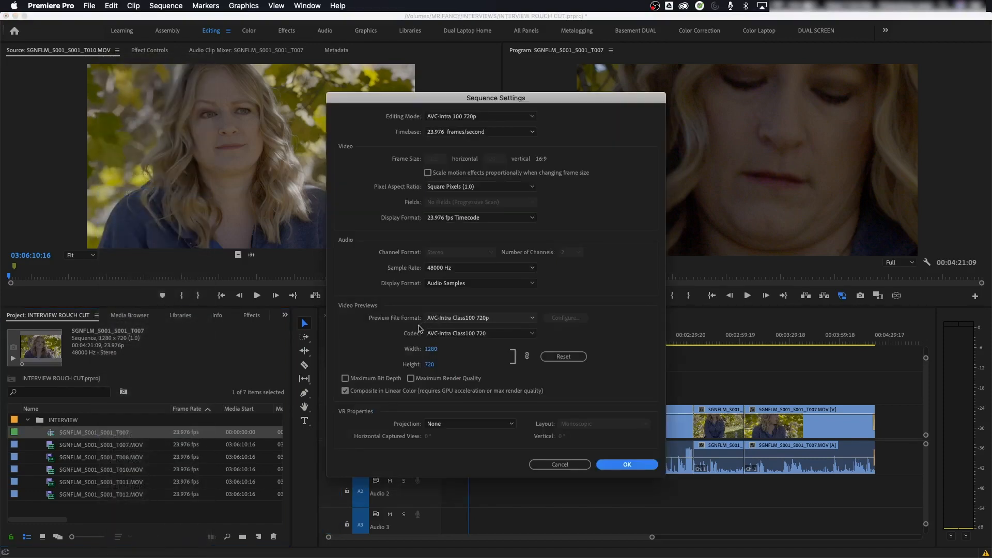
{"action": "left_click", "coordinate": [464, 120]}
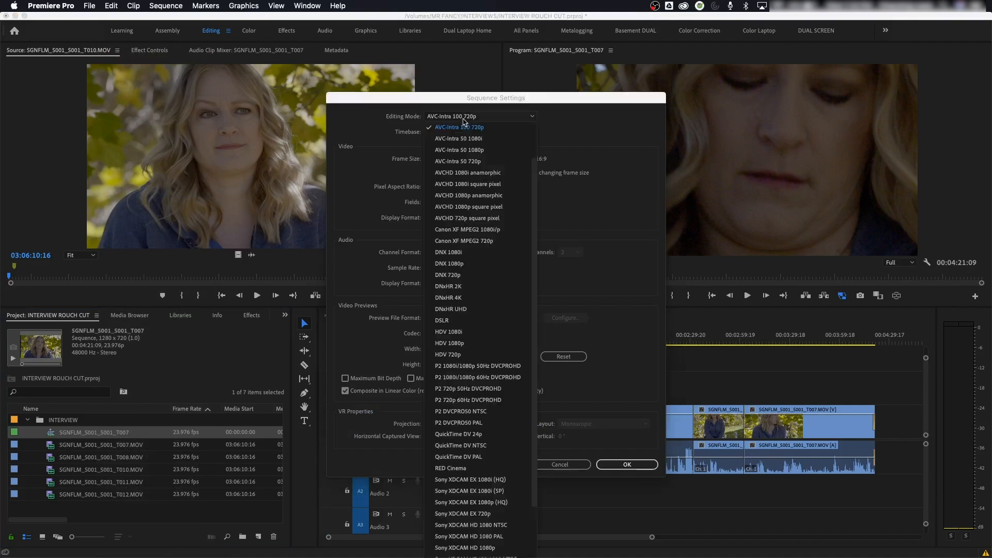
{"action": "scroll", "coordinate": [465, 136], "scroll_direction": "up", "scroll_amount": 2}
{"action": "left_click", "coordinate": [471, 134]}
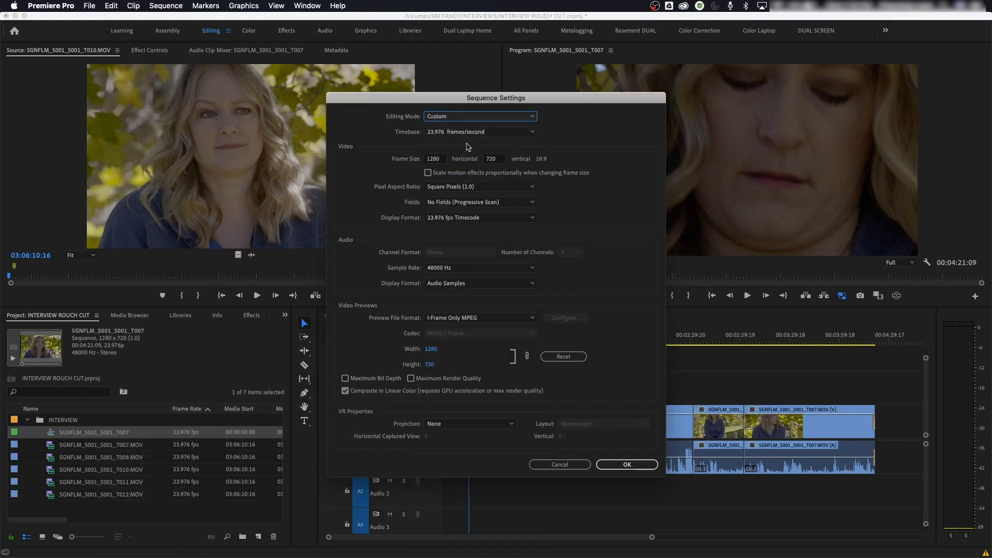
Set the sequence frame size to 3840 horizontal by 2160 vertical and accept the deletion of its preview files
{"action": "left_click", "coordinate": [436, 160]}
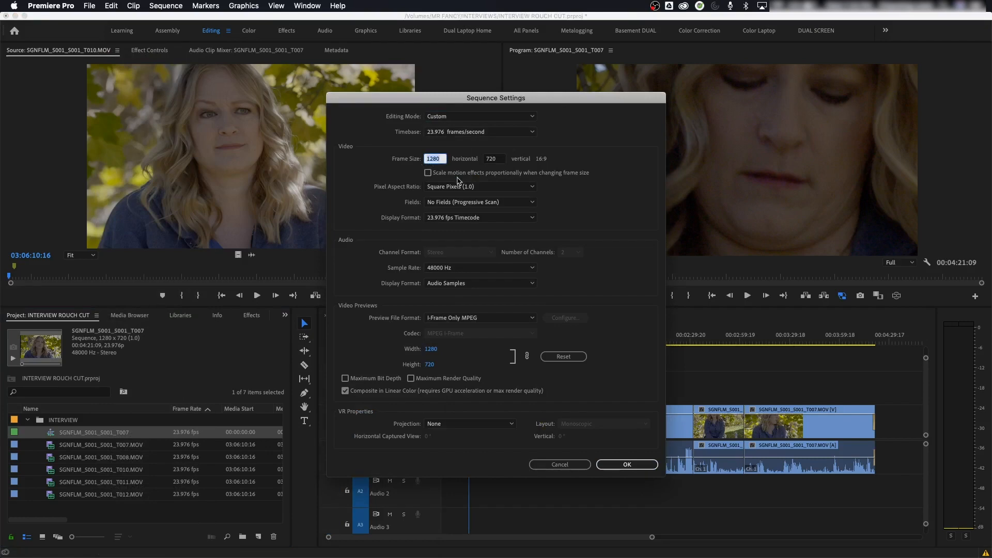
{"action": "type", "text": "384"}
{"action": "left_click", "coordinate": [497, 159]}
{"action": "type", "text": "2"}
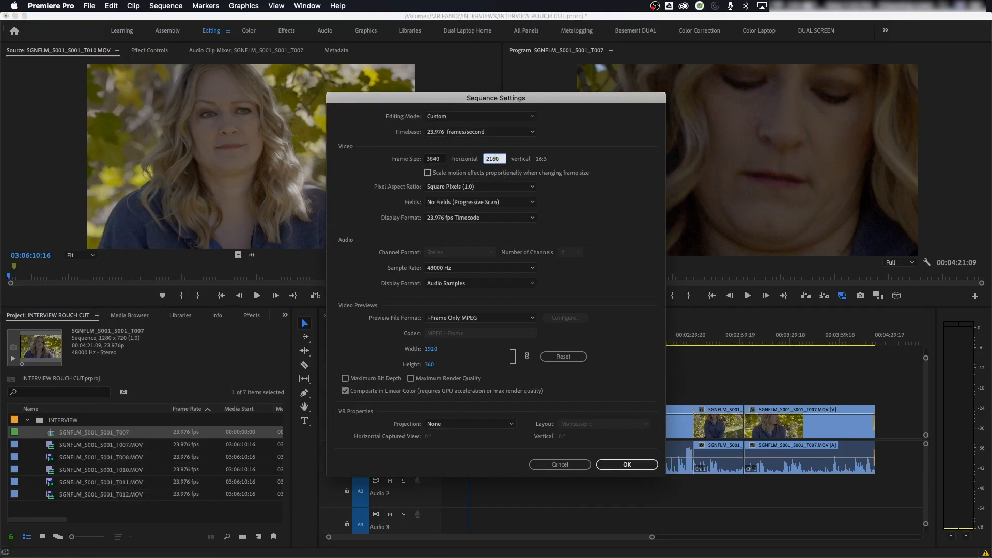
{"action": "left_click", "coordinate": [615, 206]}
{"action": "key", "text": "Return"}
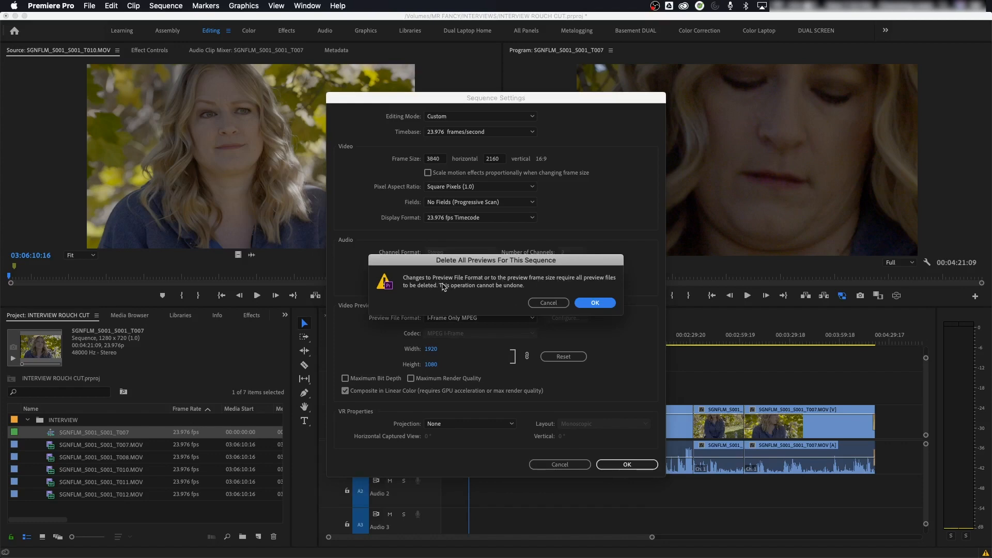
{"action": "left_click", "coordinate": [594, 304]}
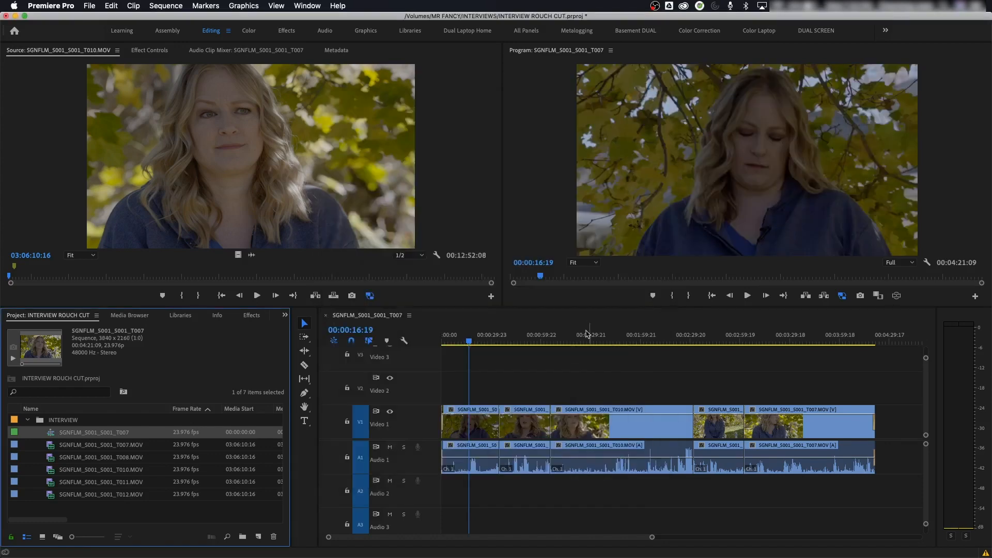
Scrub through the resized sequence to check the framing of its clips
{"action": "left_click", "coordinate": [456, 342]}
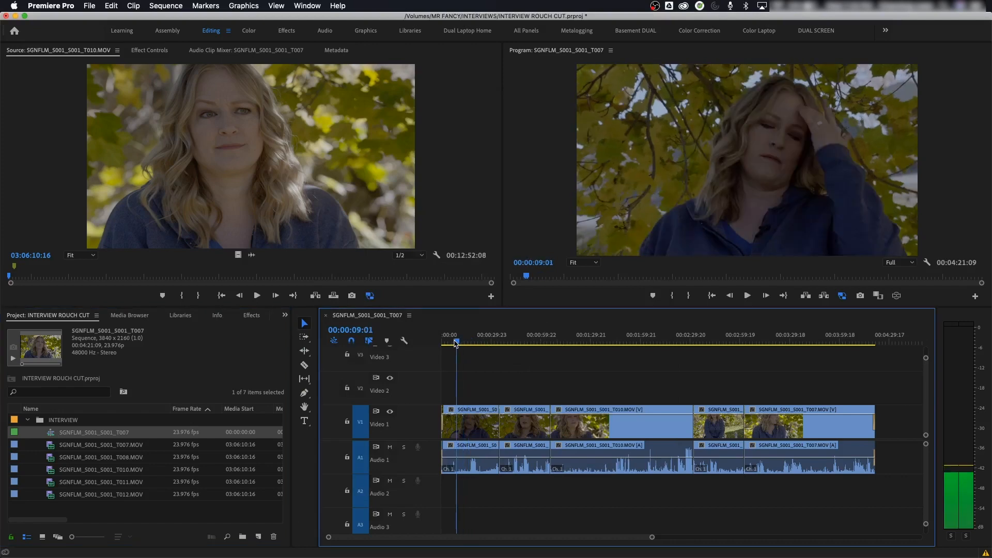
{"action": "left_click_drag", "start_coordinate": [456, 343], "coordinate": [462, 343]}
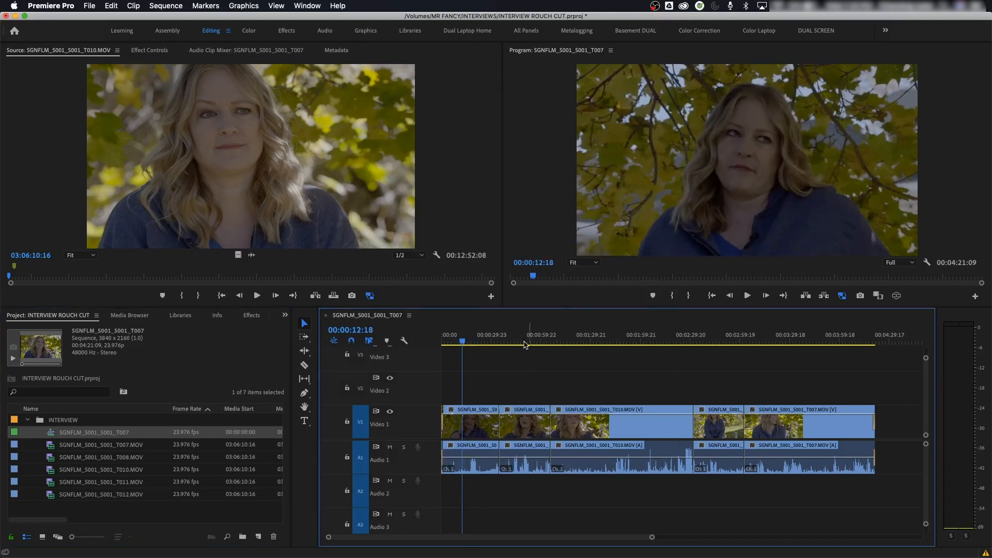
{"action": "left_click", "coordinate": [476, 343]}
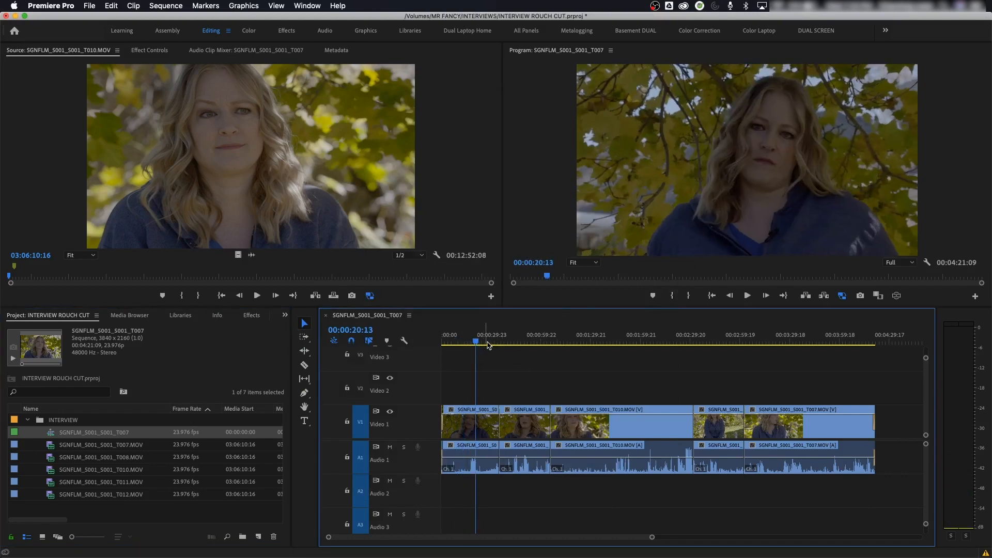
{"action": "left_click", "coordinate": [563, 342]}
{"action": "left_click", "coordinate": [780, 342]}
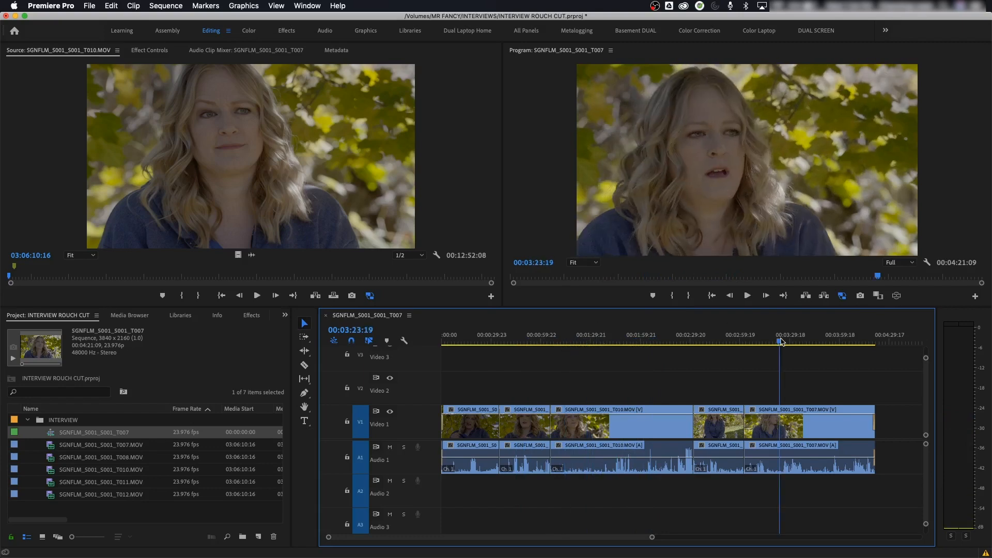
{"action": "left_click", "coordinate": [782, 341]}
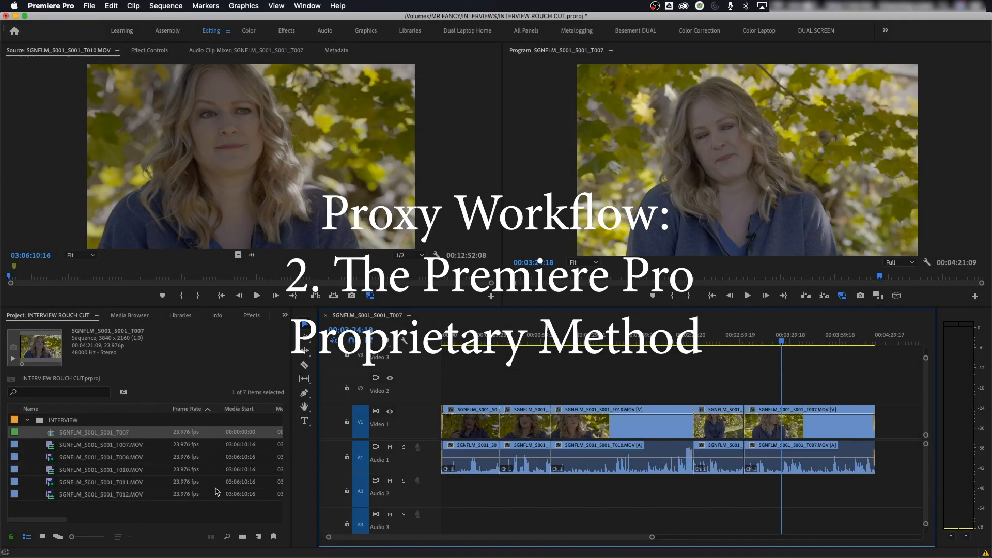
Delete the sequence and the INTERVIEW bin with all its clips to empty the project
{"action": "left_click", "coordinate": [77, 471]}
{"action": "left_click", "coordinate": [55, 432]}
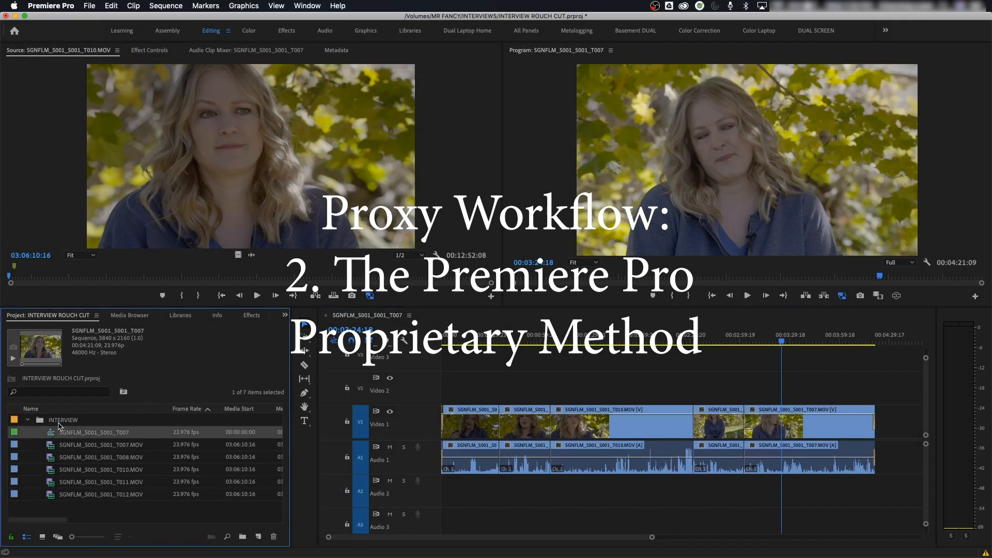
{"action": "key", "text": "Delete"}
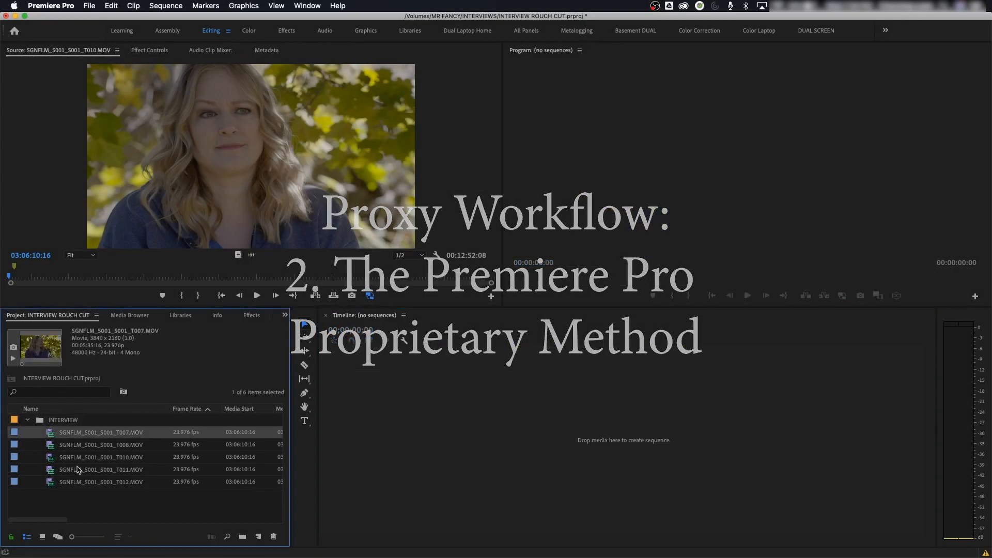
{"action": "left_click", "coordinate": [80, 483], "text": "shift"}
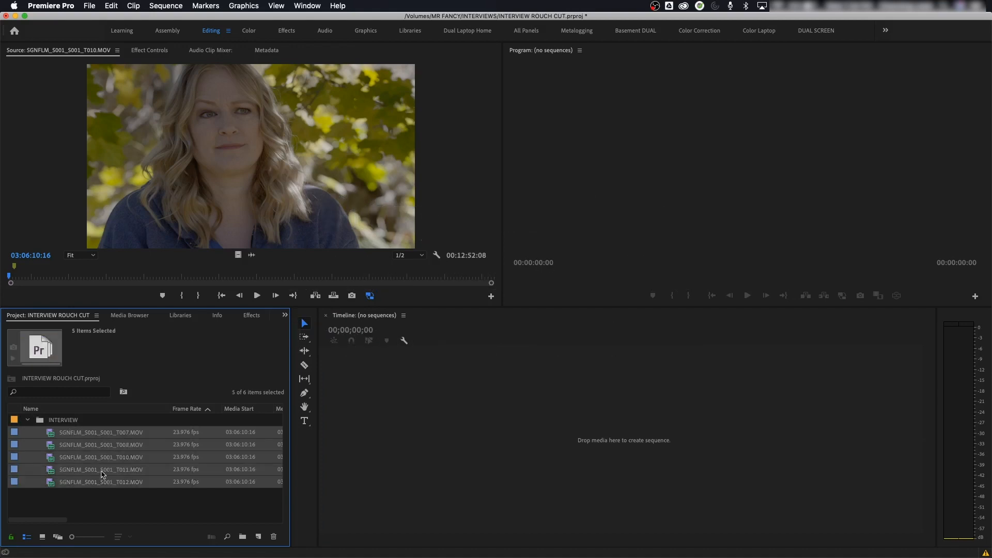
{"action": "key", "text": "super+a"}
{"action": "key", "text": "Delete"}
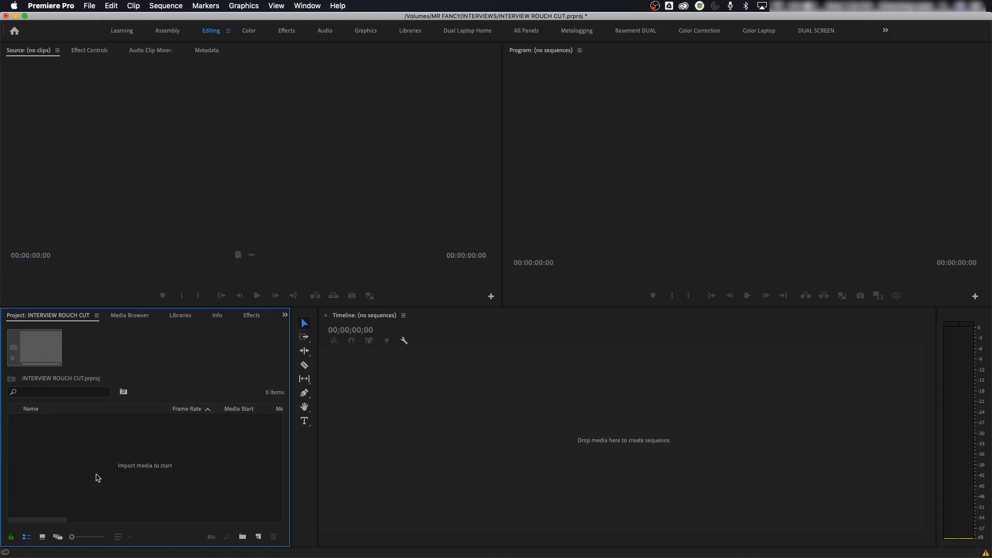
Import the clips SGNFLM_S001_S001_T007.MOV through T012.MOV from the INTERVIEWS folder on the MR FANCY drive
{"action": "double_click", "coordinate": [99, 477]}
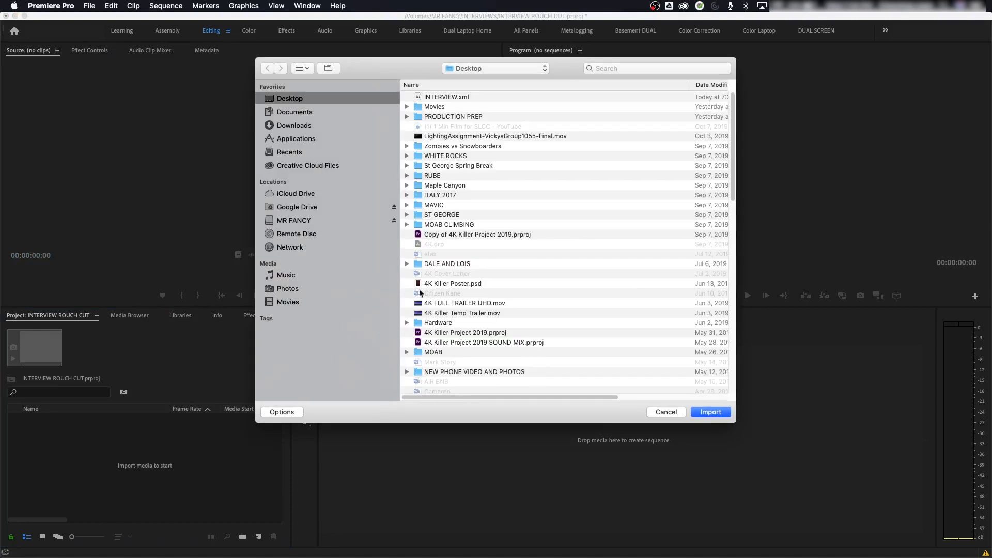
{"action": "left_click", "coordinate": [294, 220]}
{"action": "double_click", "coordinate": [440, 196]}
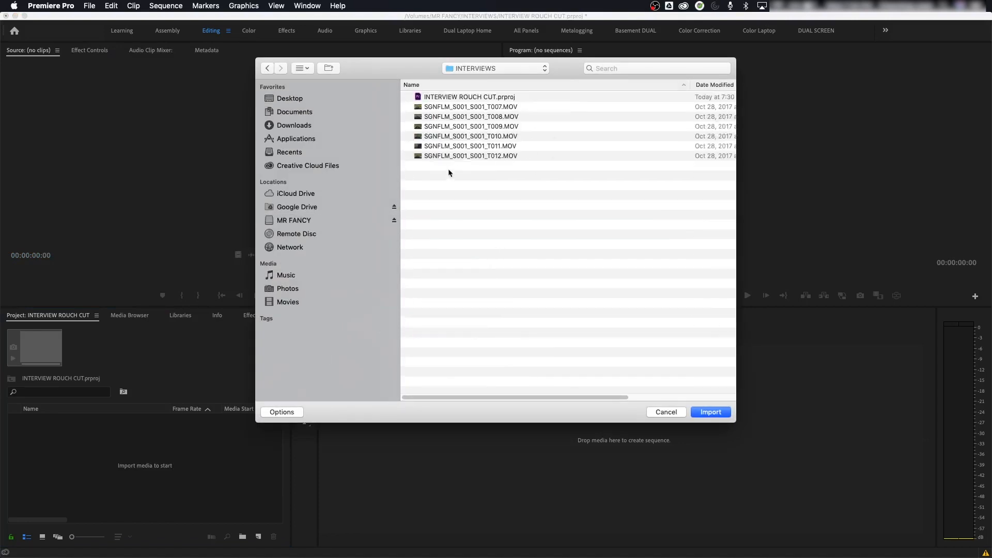
{"action": "left_click_drag", "start_coordinate": [461, 167], "coordinate": [423, 109]}
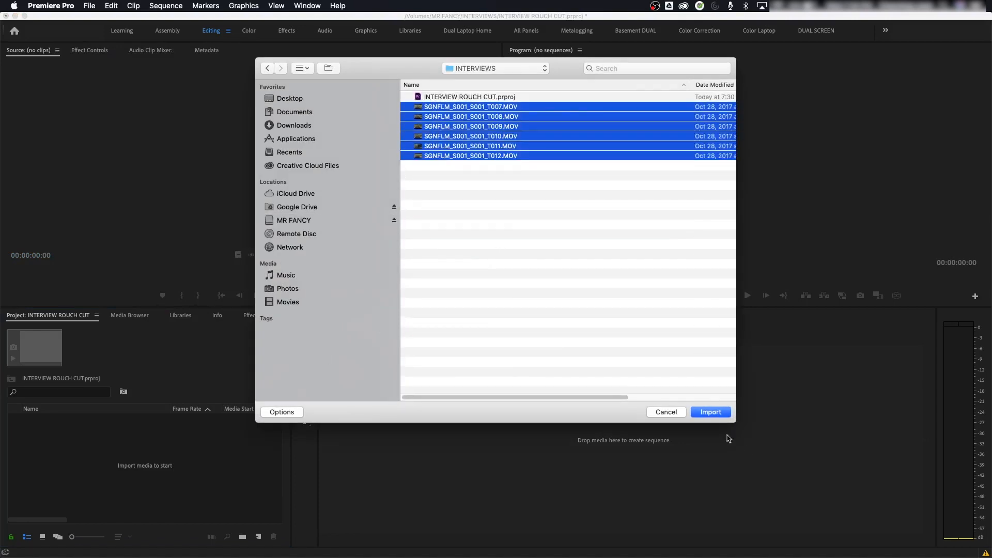
{"action": "left_click", "coordinate": [711, 412]}
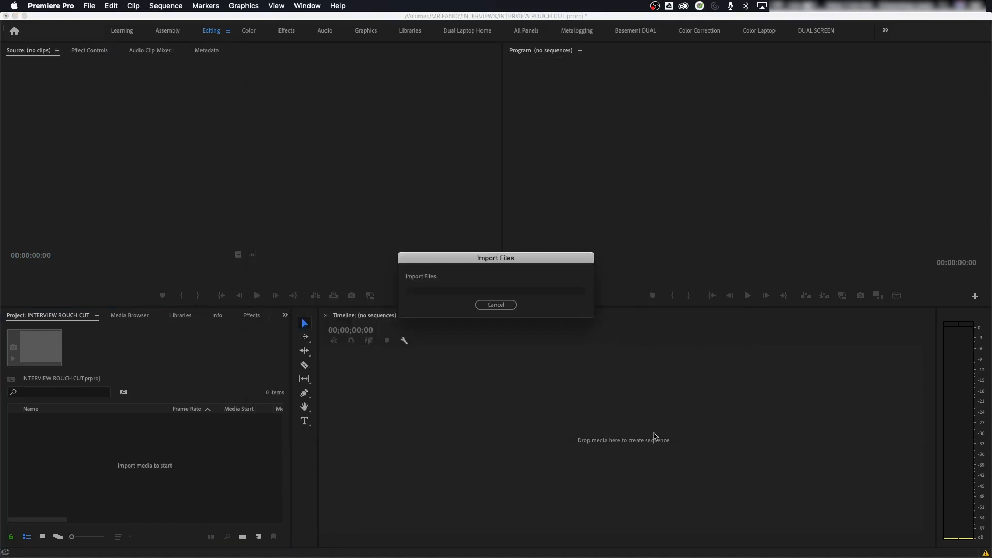
Save the project as INTERVIEW ROUCH CUT in the INTERVIEWS folder, replacing the existing project file
{"action": "left_click", "coordinate": [90, 5]}
{"action": "left_click", "coordinate": [133, 123]}
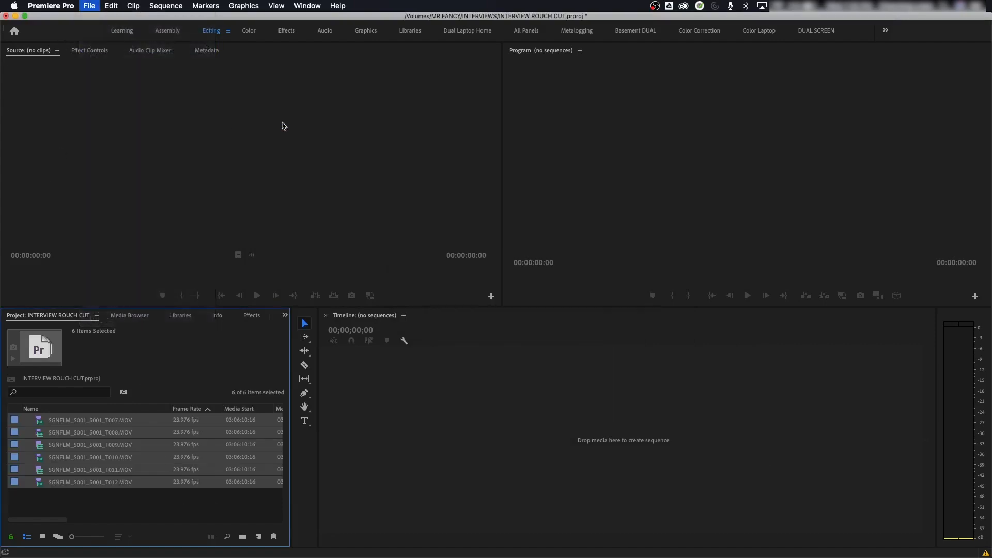
{"action": "left_click", "coordinate": [563, 202]}
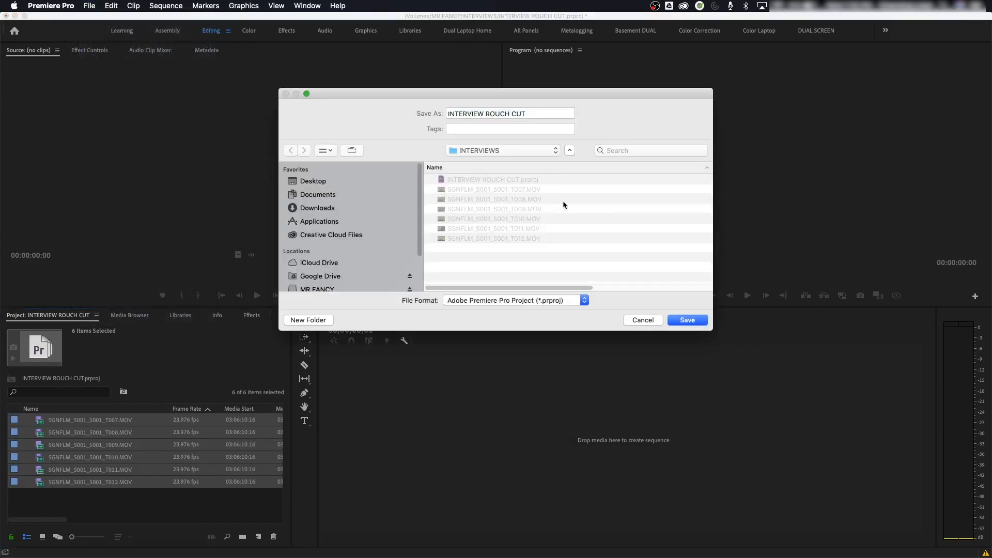
{"action": "left_click", "coordinate": [704, 320]}
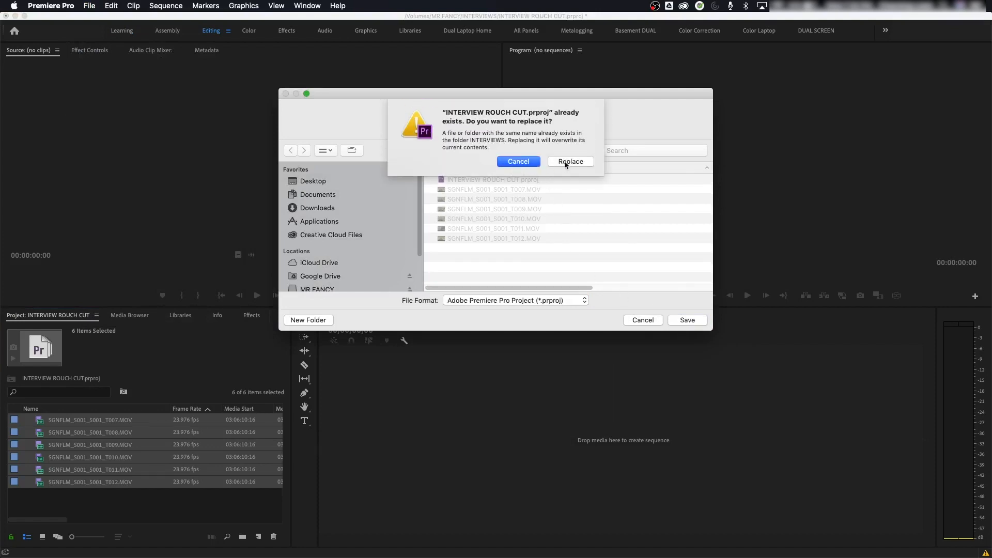
{"action": "left_click", "coordinate": [569, 162]}
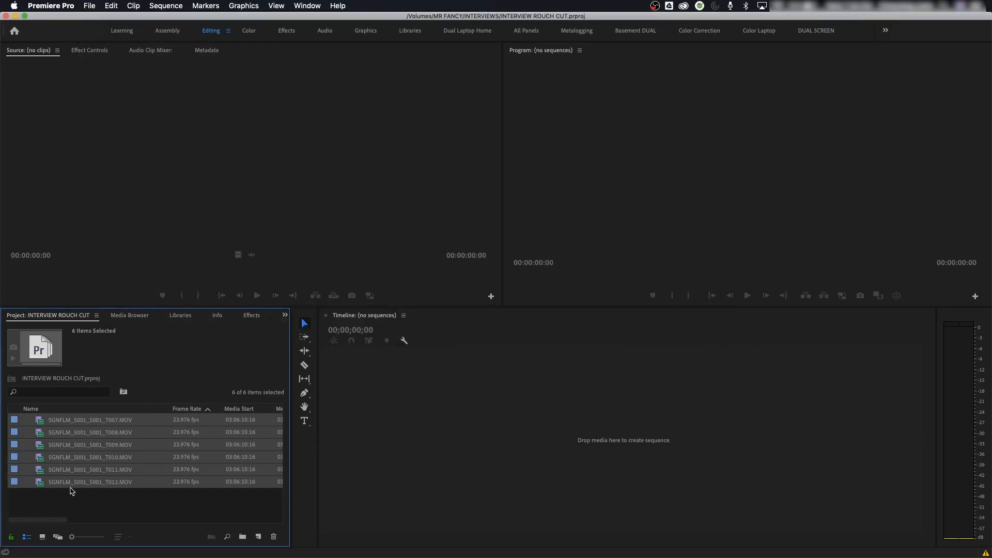
Examine the formats, QuickTime presets and ingest preset import offered for creating proxies of the six clips, without creating any
{"action": "left_click_drag", "start_coordinate": [98, 497], "coordinate": [37, 415]}
{"action": "right_click", "coordinate": [100, 427]}
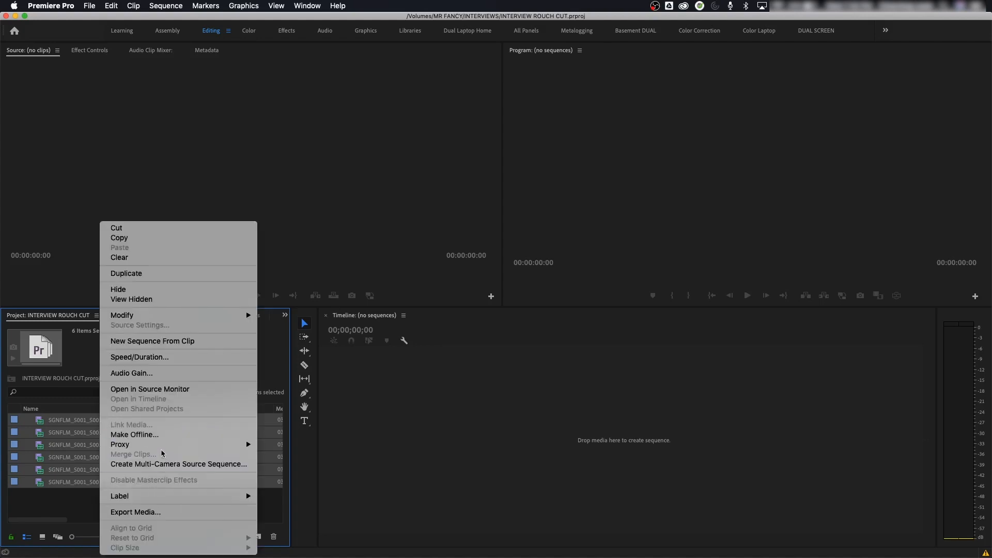
{"action": "mouse_move", "coordinate": [164, 448]}
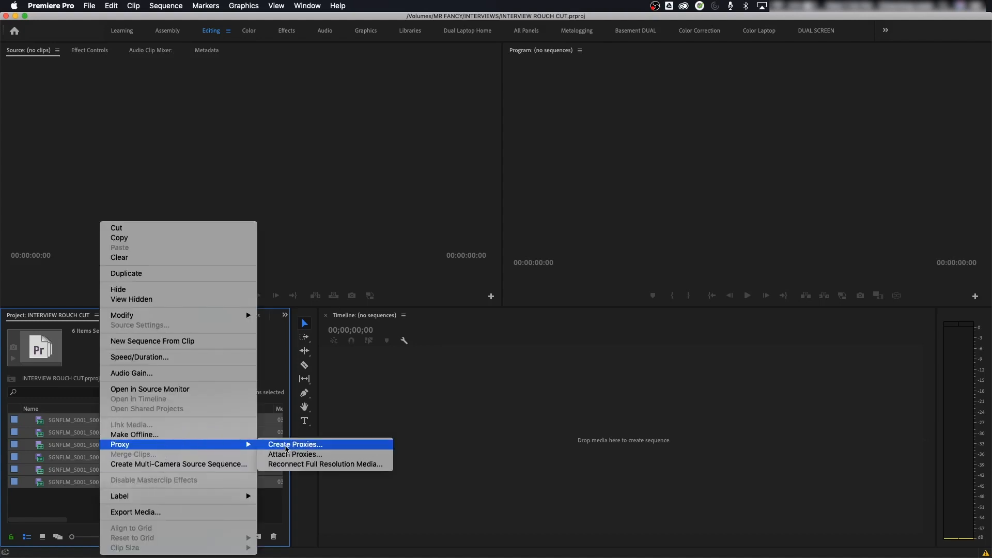
{"action": "left_click", "coordinate": [286, 446]}
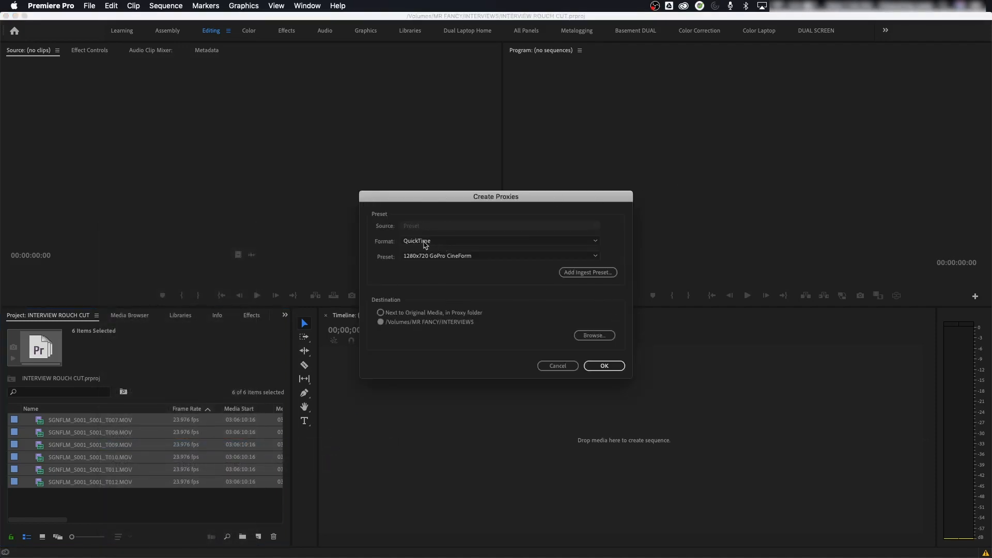
{"action": "left_click", "coordinate": [429, 242]}
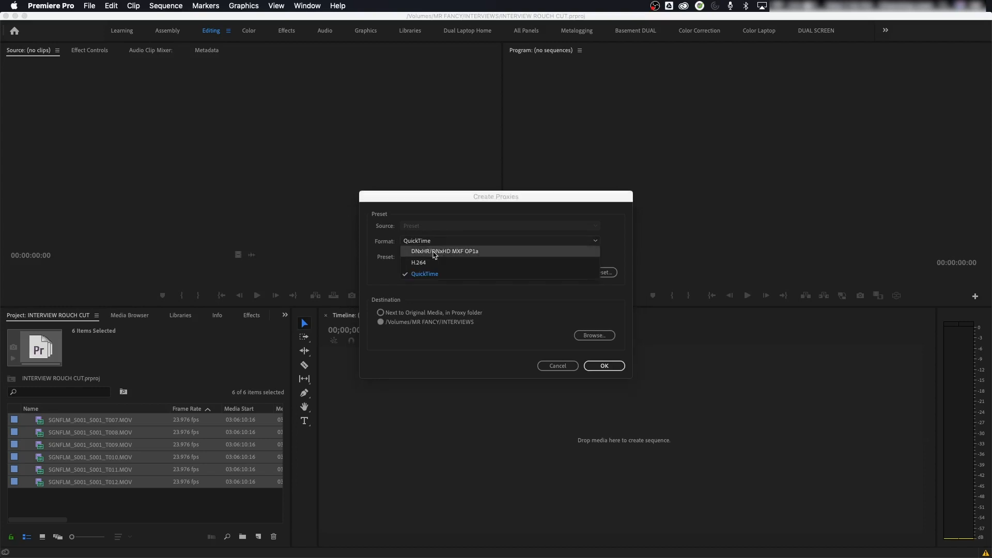
{"action": "left_click", "coordinate": [438, 275]}
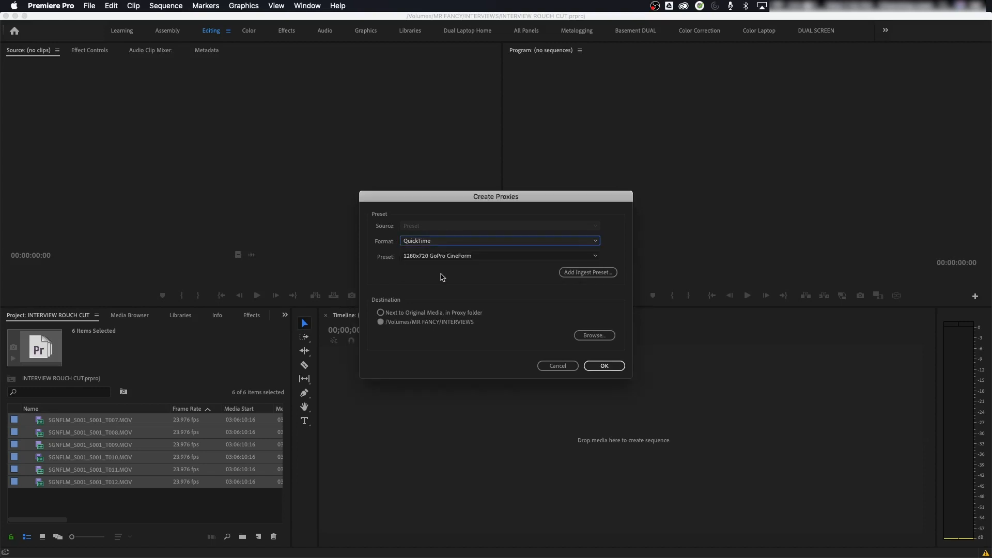
{"action": "left_click", "coordinate": [445, 256]}
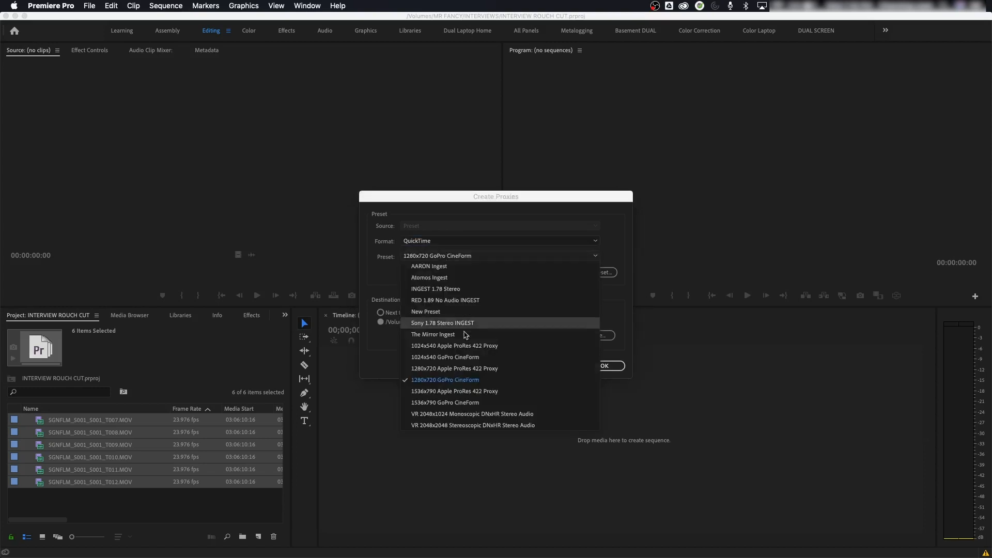
{"action": "left_click", "coordinate": [392, 300]}
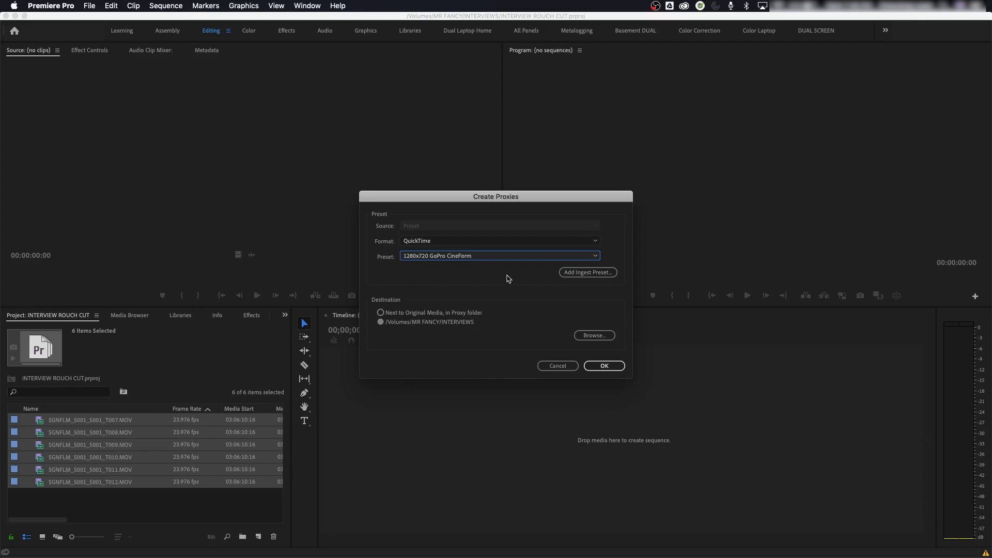
{"action": "left_click", "coordinate": [589, 273]}
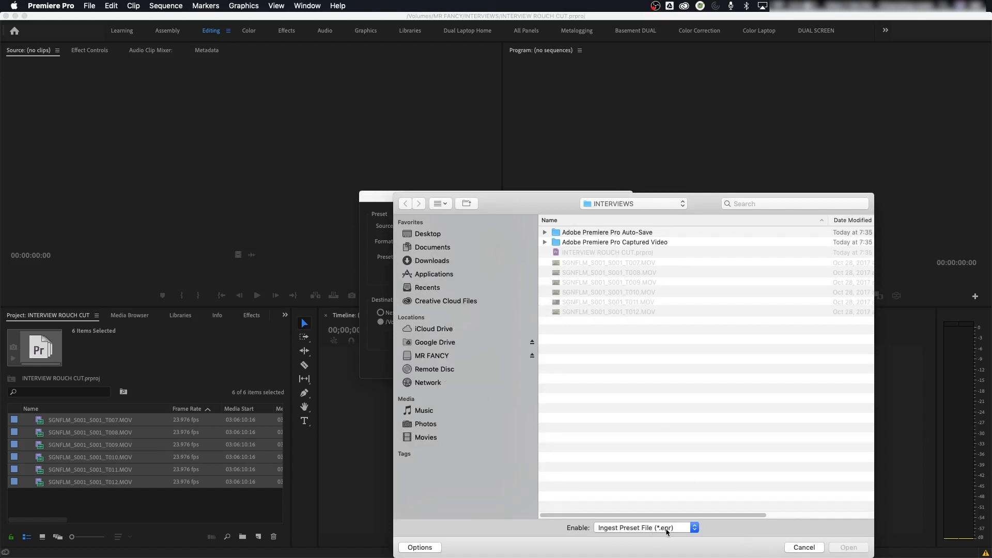
{"action": "left_click", "coordinate": [803, 547]}
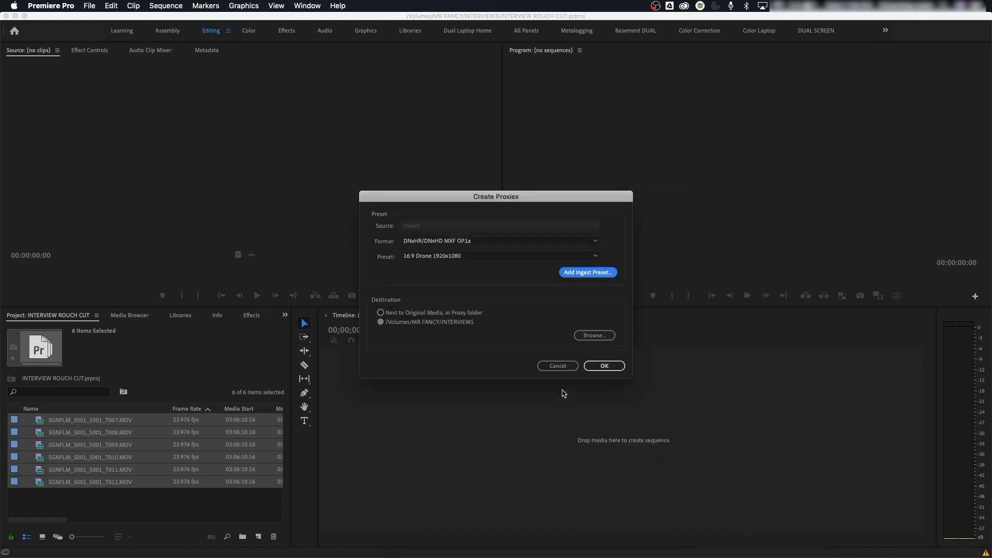
{"action": "left_click", "coordinate": [558, 366]}
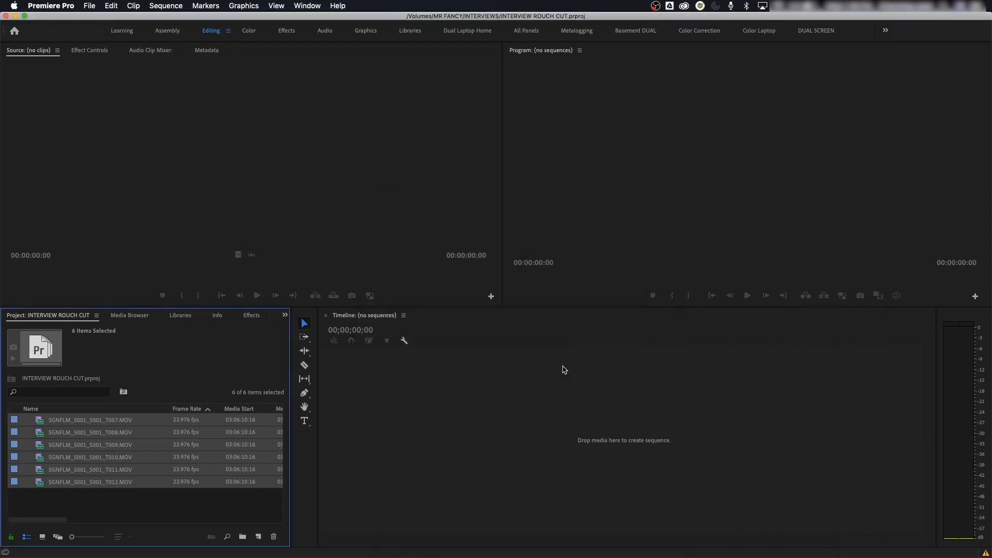
Launch Adobe Media Encoder CC 2019
{"action": "key", "text": "super+space"}
{"action": "type", "text": "medi"}
{"action": "key", "text": "Down"}
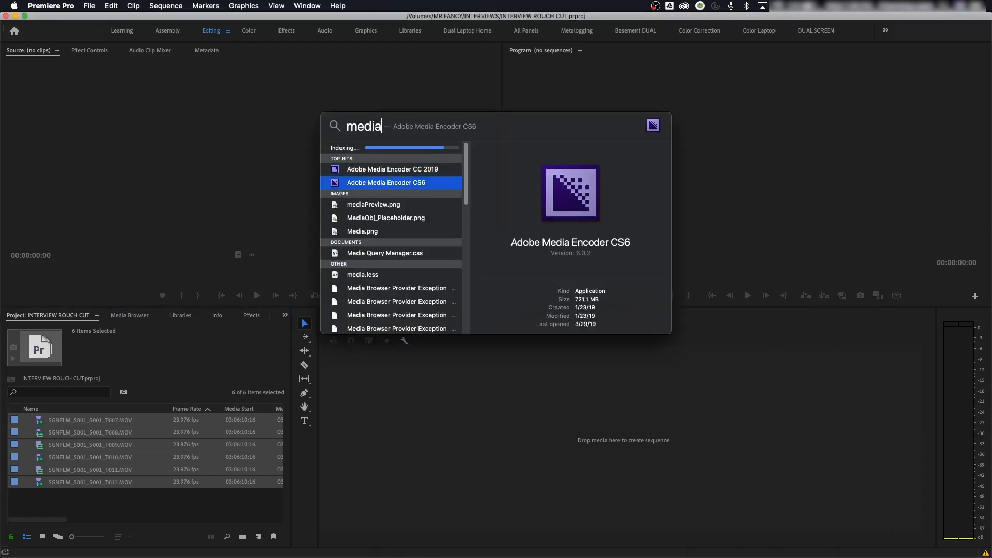
{"action": "key", "text": "Up"}
{"action": "key", "text": "Return"}
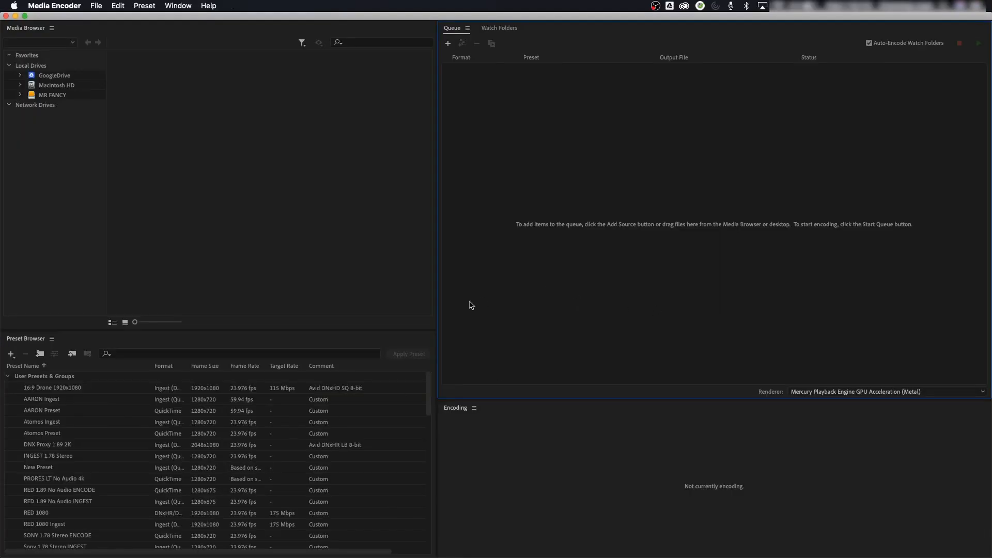
Create a new encoding preset from the system presets' QuickTime group and name it INTERVIEW QUICKTIME PROXY
{"action": "left_click", "coordinate": [8, 376]}
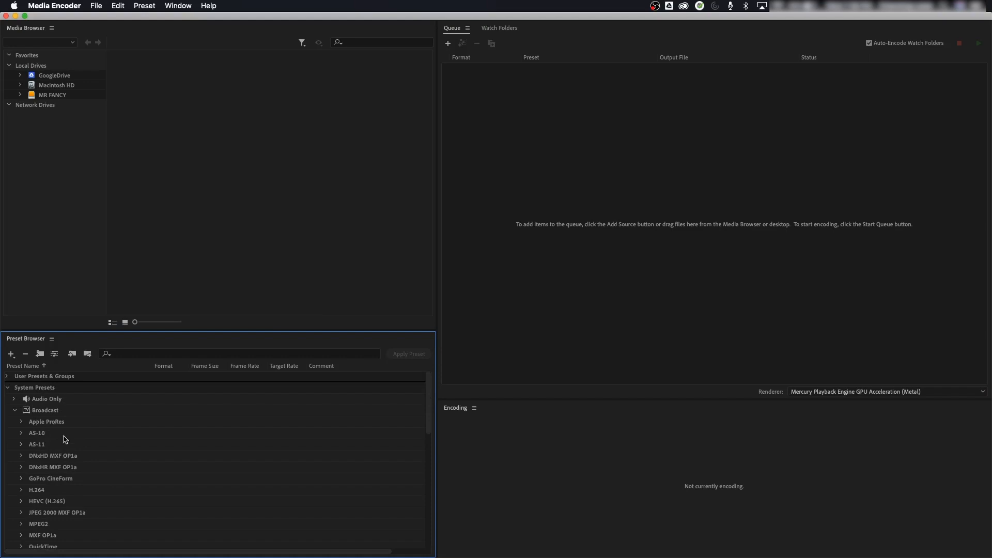
{"action": "scroll", "coordinate": [65, 440], "scroll_direction": "down", "scroll_amount": 10}
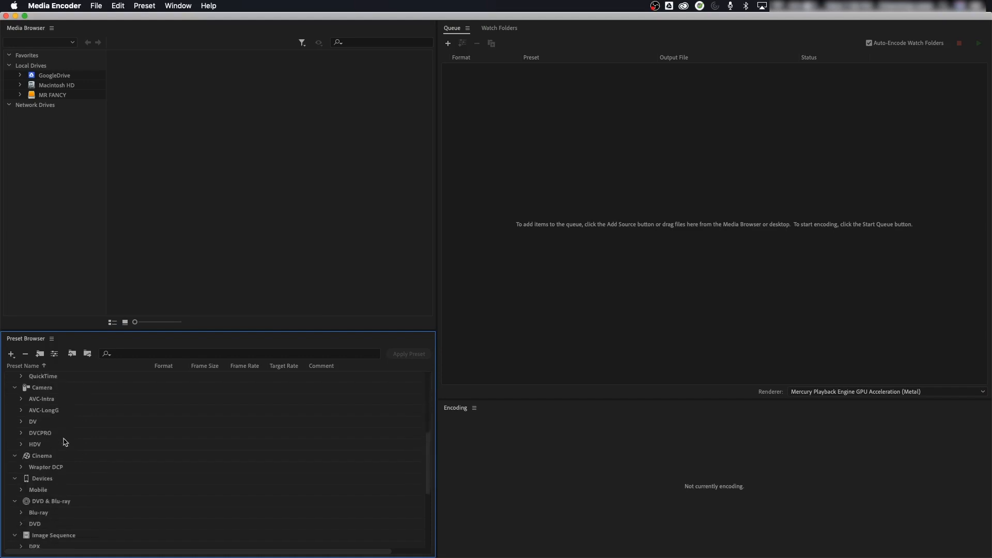
{"action": "scroll", "coordinate": [43, 450], "scroll_direction": "up", "scroll_amount": 6}
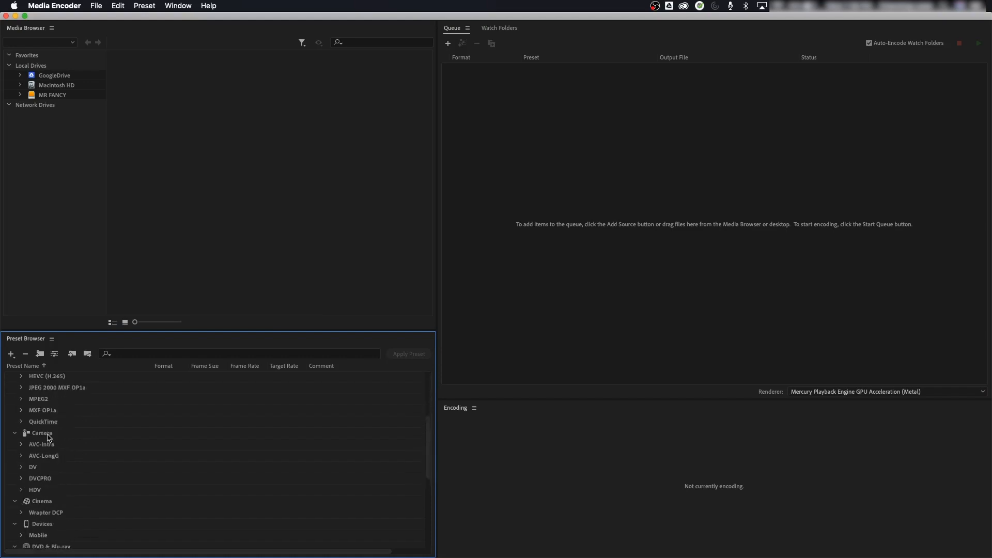
{"action": "scroll", "coordinate": [48, 439], "scroll_direction": "up", "scroll_amount": 3}
{"action": "scroll", "coordinate": [47, 454], "scroll_direction": "down", "scroll_amount": 4}
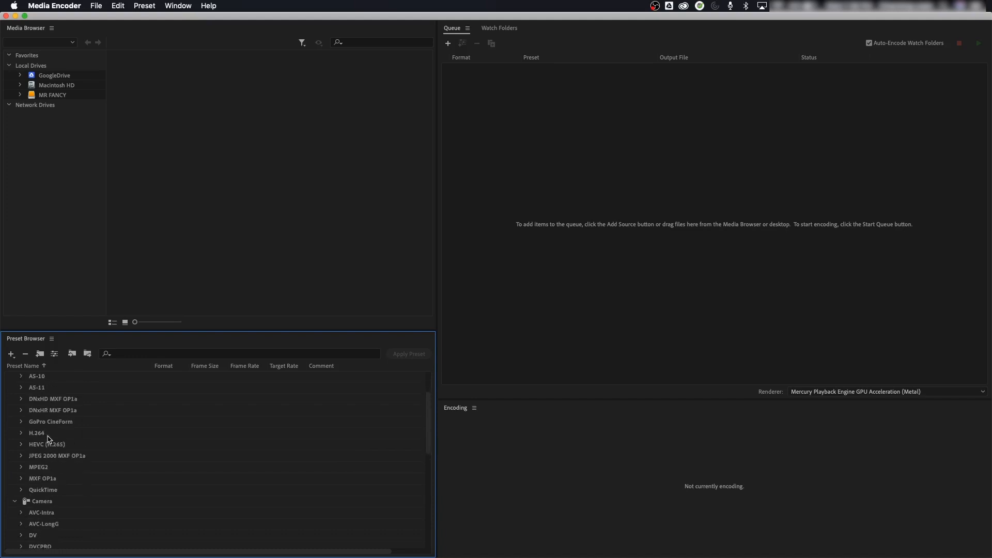
{"action": "right_click", "coordinate": [46, 469]}
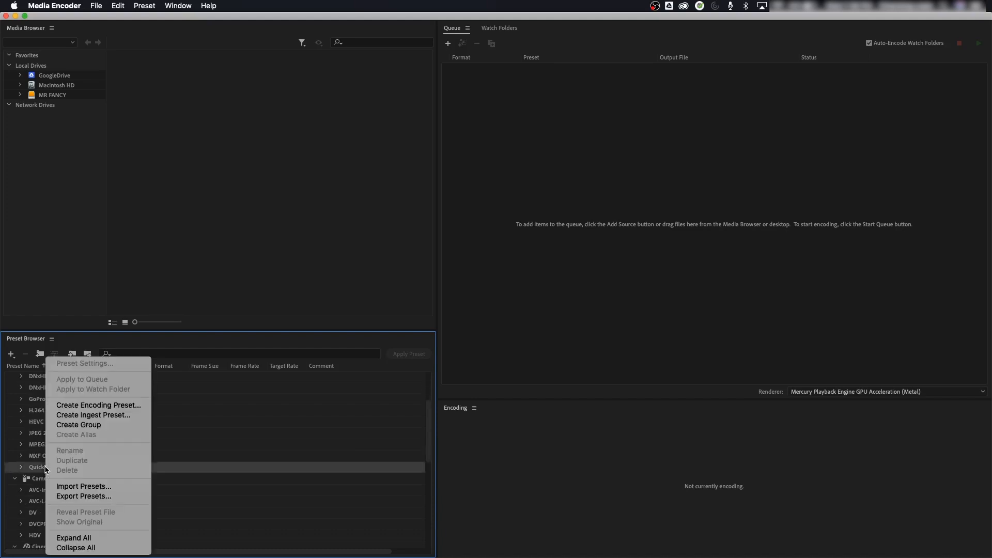
{"action": "left_click", "coordinate": [112, 408]}
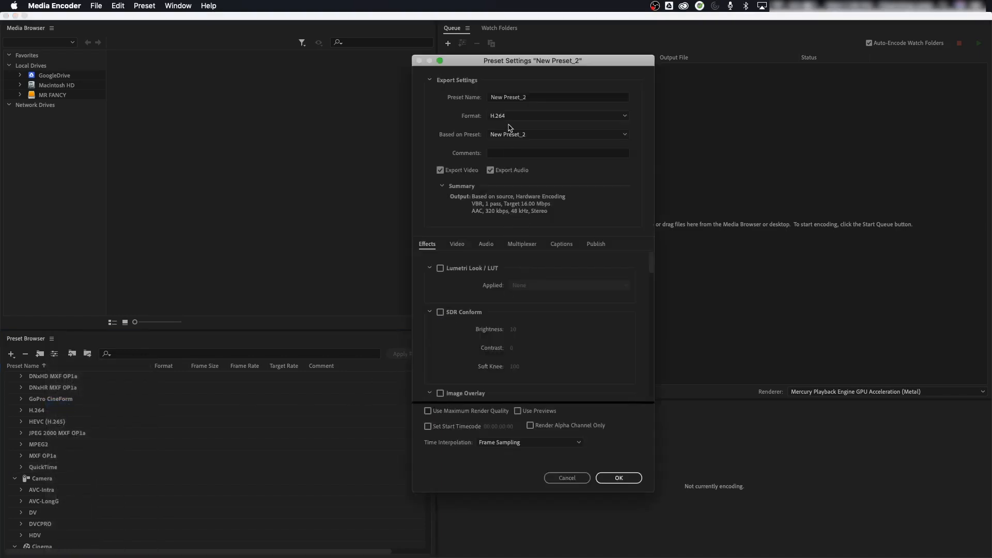
{"action": "left_click", "coordinate": [537, 99]}
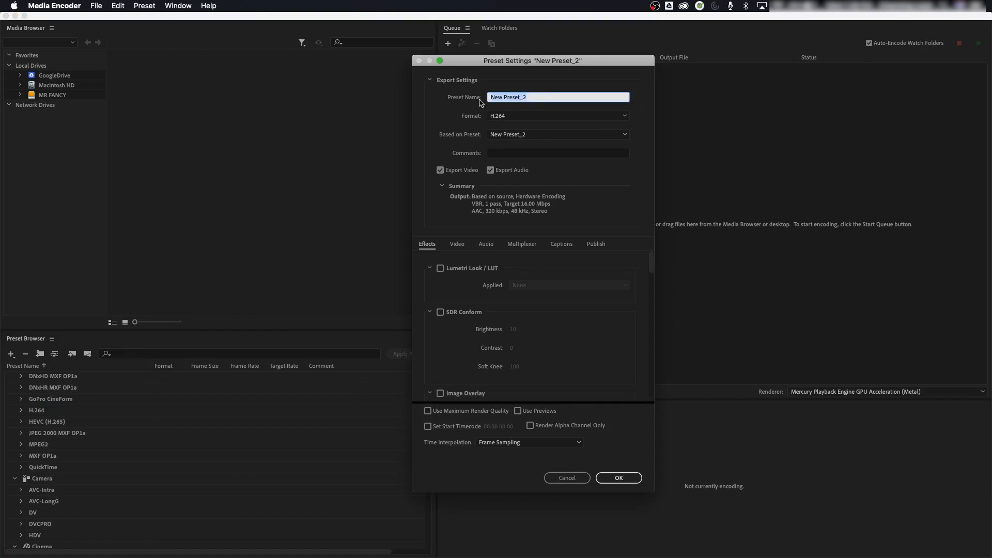
{"action": "type", "text": "F"}
{"action": "type", "text": "INTERVIEW QUICKTIME PROXY"}
Set the preset's format to QuickTime and base it on Apple ProRes 422 Proxy
{"action": "left_click", "coordinate": [517, 118]}
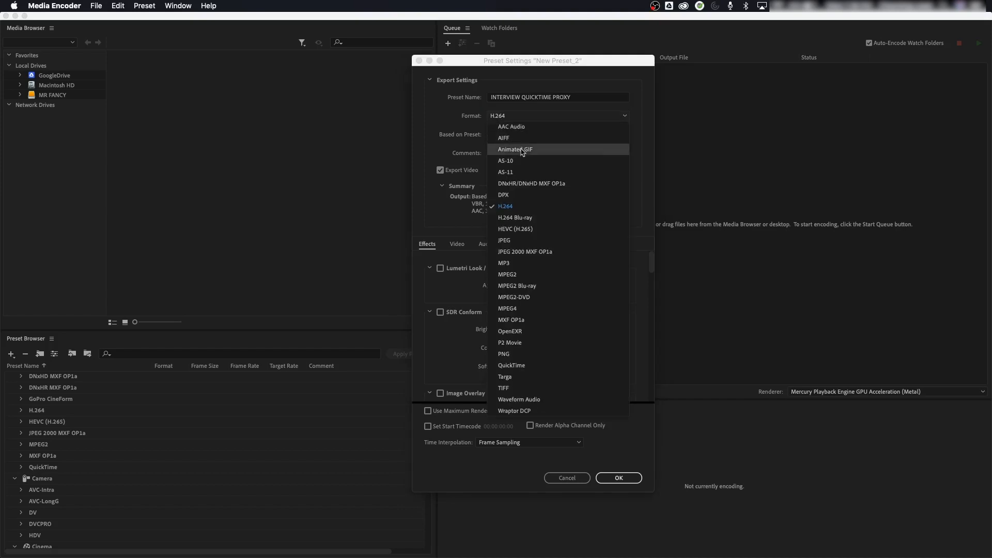
{"action": "left_click", "coordinate": [526, 365]}
{"action": "left_click", "coordinate": [511, 136]}
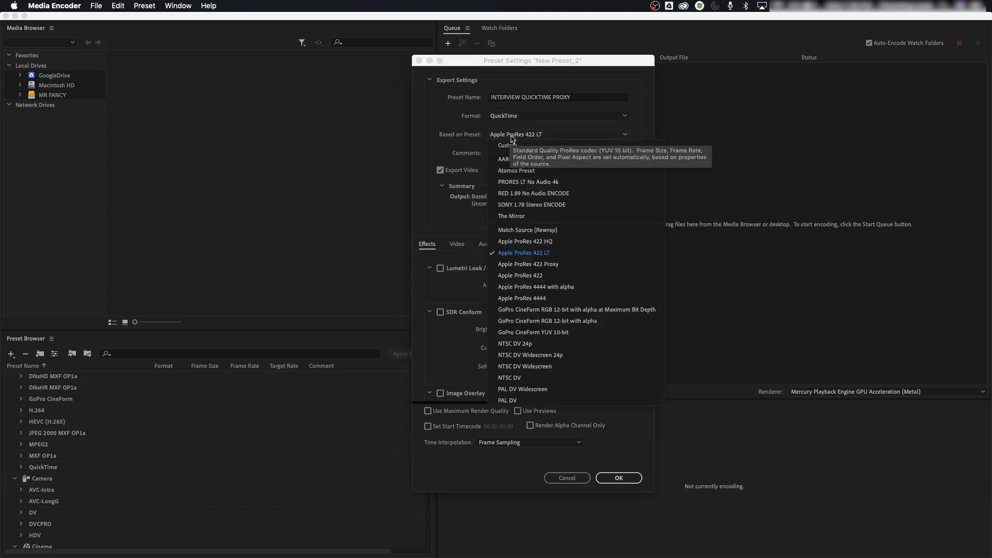
{"action": "left_click", "coordinate": [525, 264]}
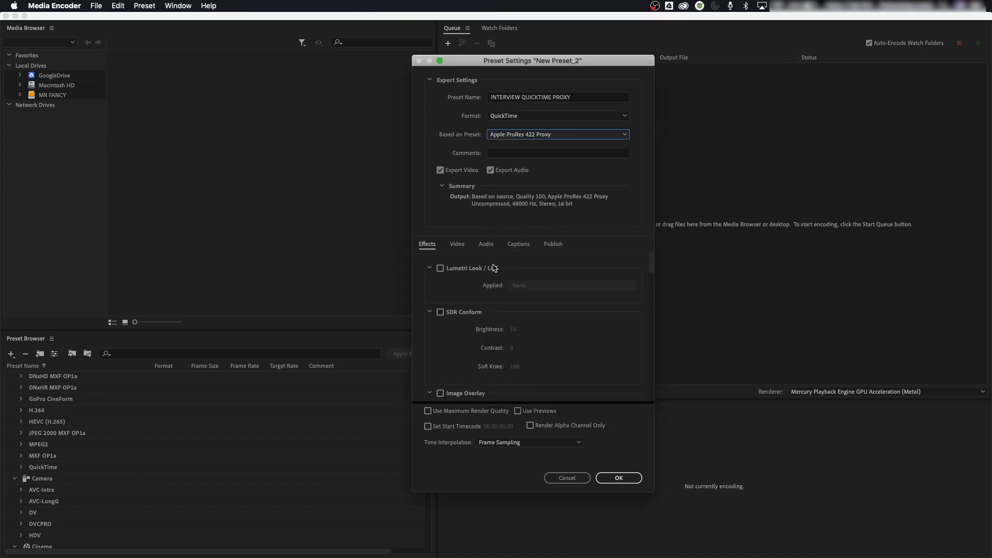
Stop the preset's frame size from following the source and set its video width to 1,280
{"action": "left_click", "coordinate": [466, 250]}
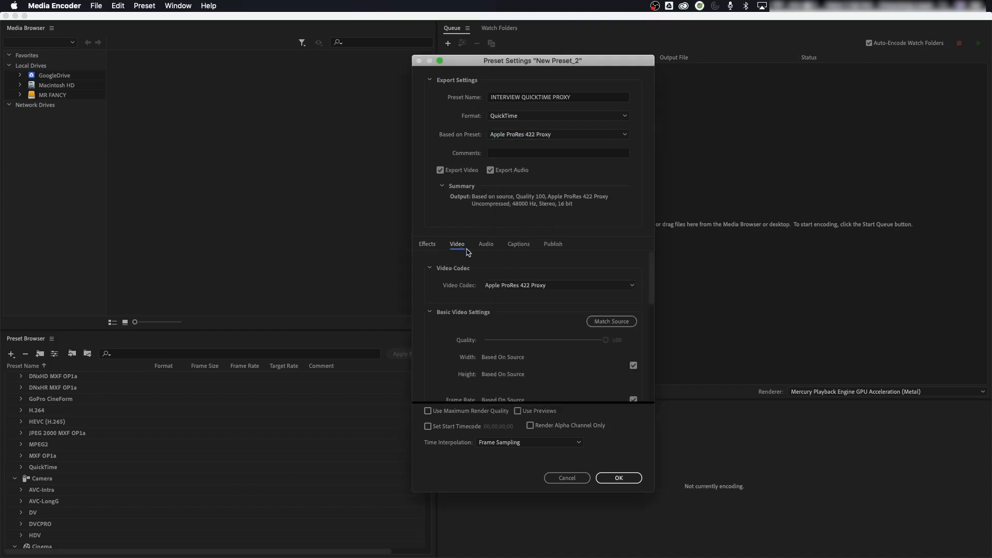
{"action": "left_click", "coordinate": [633, 366]}
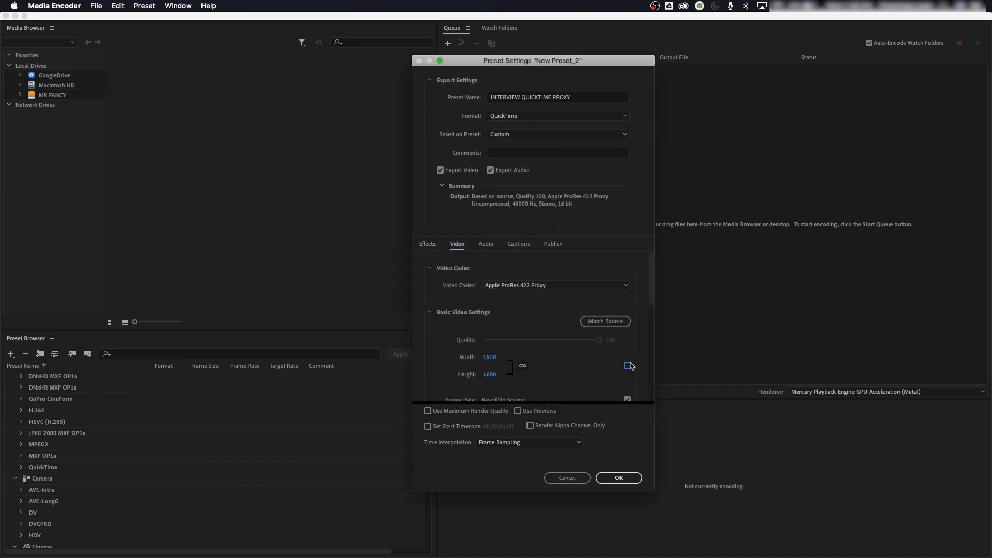
{"action": "left_click", "coordinate": [494, 357]}
{"action": "type", "text": "1,28"}
{"action": "type", "text": "0"}
{"action": "key", "text": "Return"}
Configure the preset's audio output as four mono streams
{"action": "left_click", "coordinate": [485, 246]}
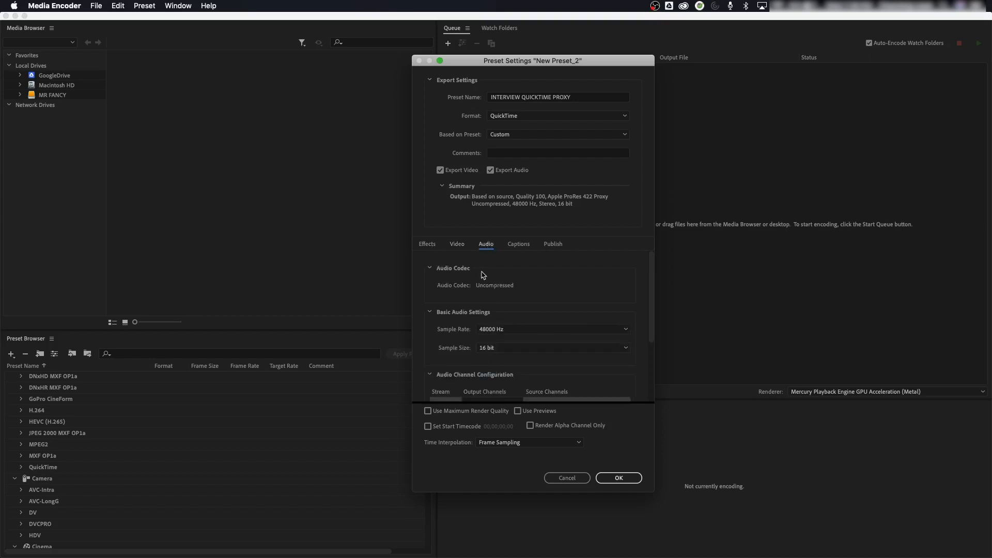
{"action": "scroll", "coordinate": [652, 318], "scroll_direction": "down", "scroll_amount": 5}
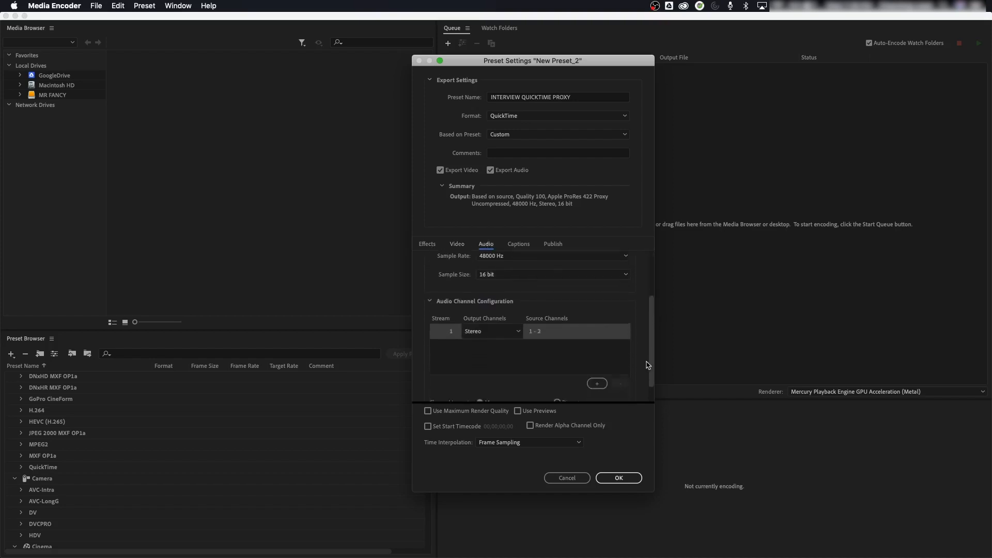
{"action": "left_click", "coordinate": [499, 322]}
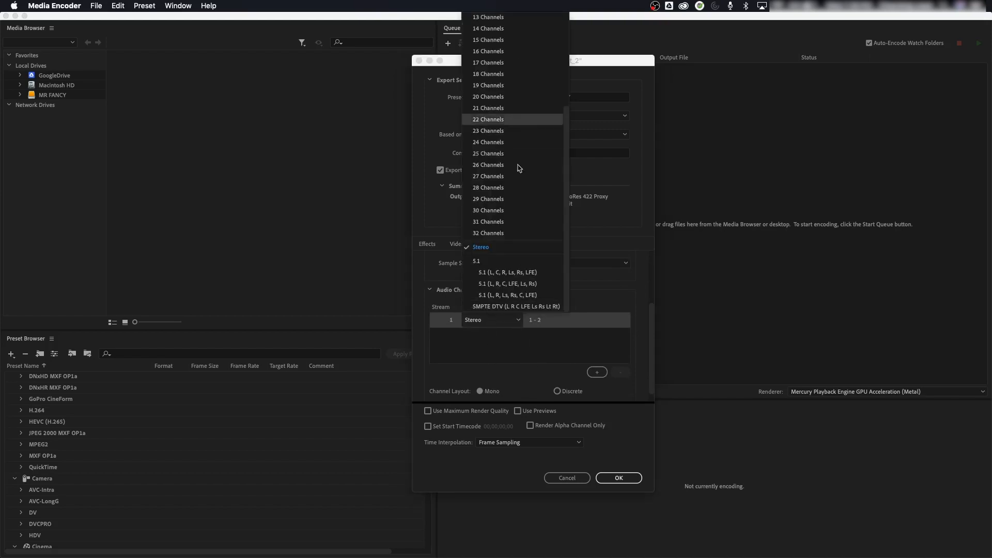
{"action": "scroll", "coordinate": [501, 257], "scroll_direction": "up", "scroll_amount": 5}
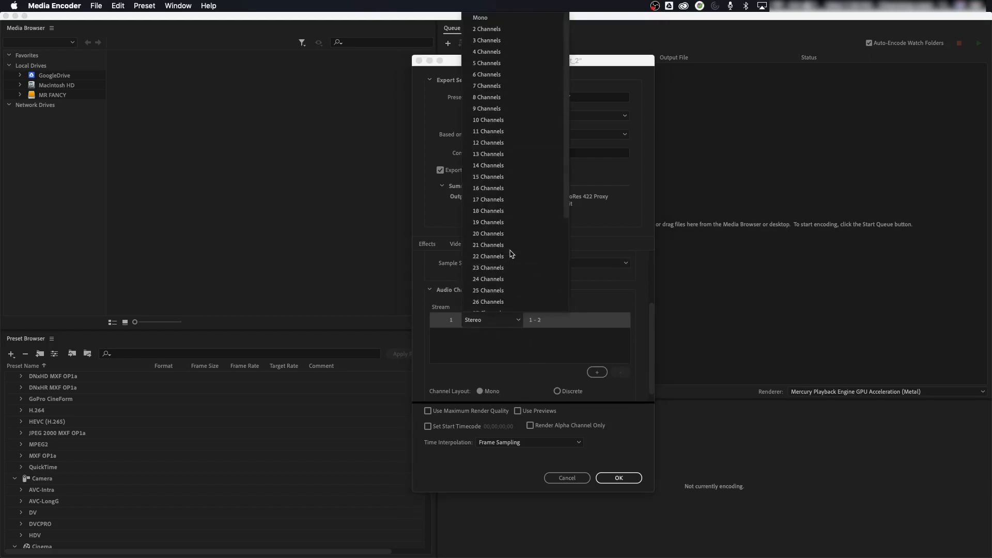
{"action": "left_click", "coordinate": [497, 17]}
{"action": "left_click", "coordinate": [598, 373]}
{"action": "left_click", "coordinate": [598, 373]}
{"action": "left_click", "coordinate": [598, 373]}
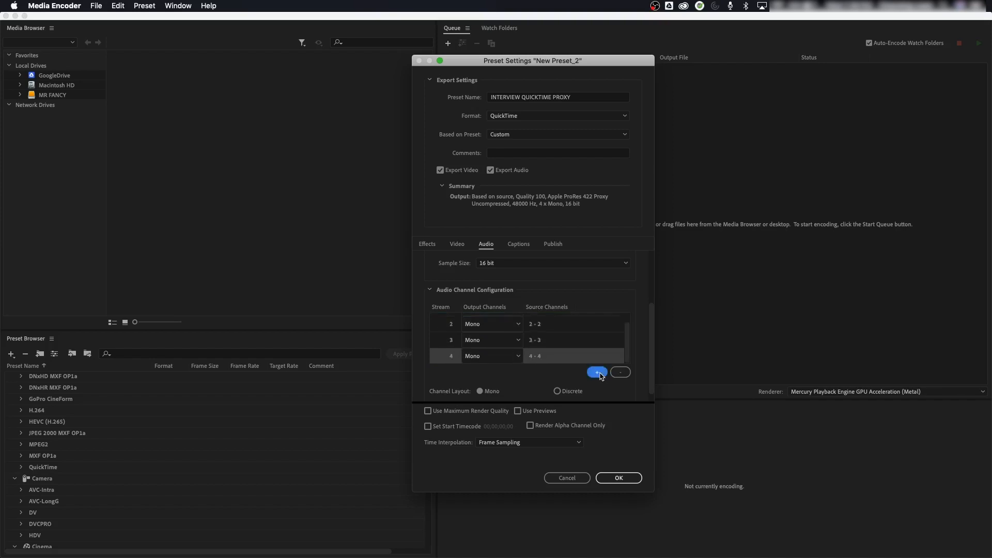
Enable the Timecode Overlay effect in the encoding preset and position it at Bottom Right
{"action": "left_click_drag", "start_coordinate": [653, 320], "coordinate": [648, 256]}
{"action": "left_click", "coordinate": [428, 243]}
{"action": "scroll", "coordinate": [464, 322], "scroll_direction": "down", "scroll_amount": 10}
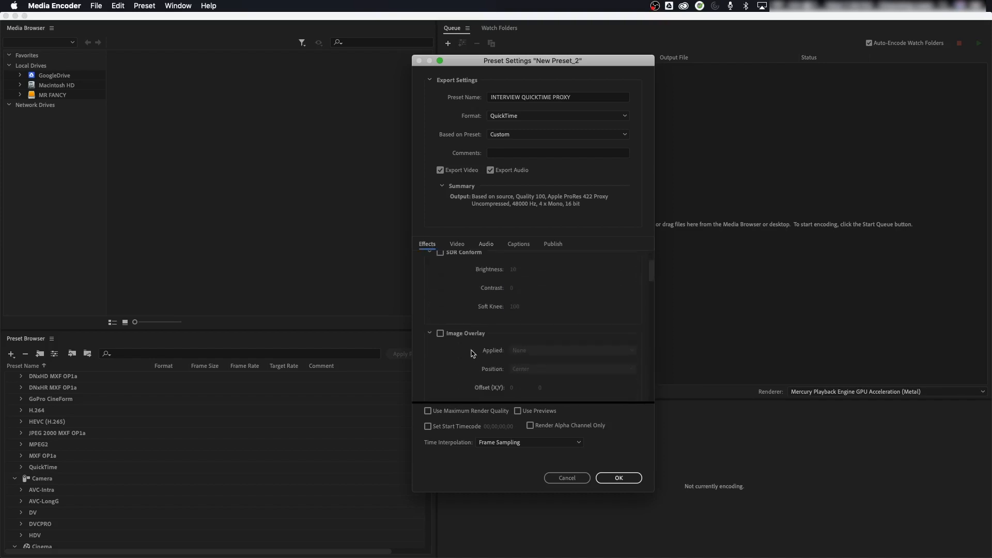
{"action": "scroll", "coordinate": [449, 319], "scroll_direction": "down", "scroll_amount": 3}
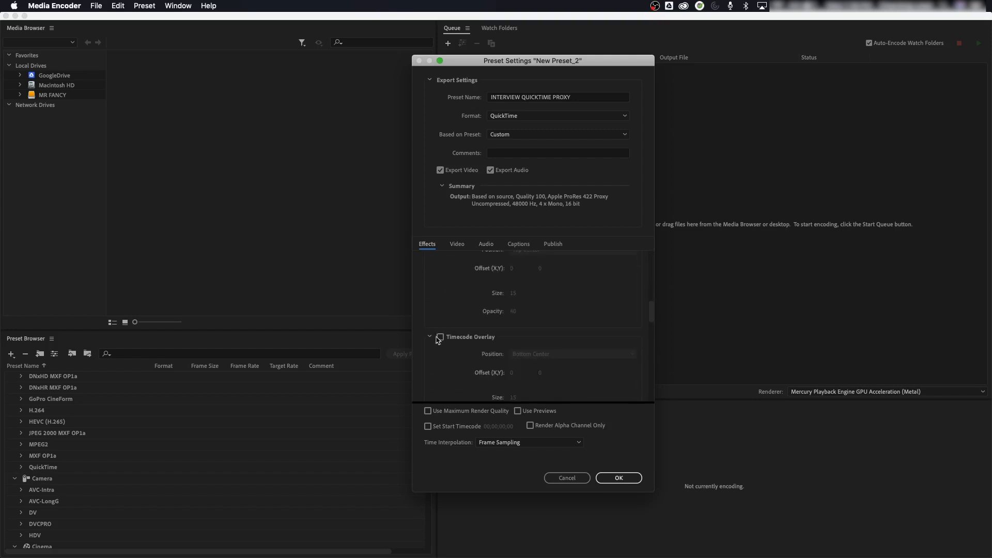
{"action": "left_click", "coordinate": [440, 337]}
{"action": "left_click", "coordinate": [578, 355]}
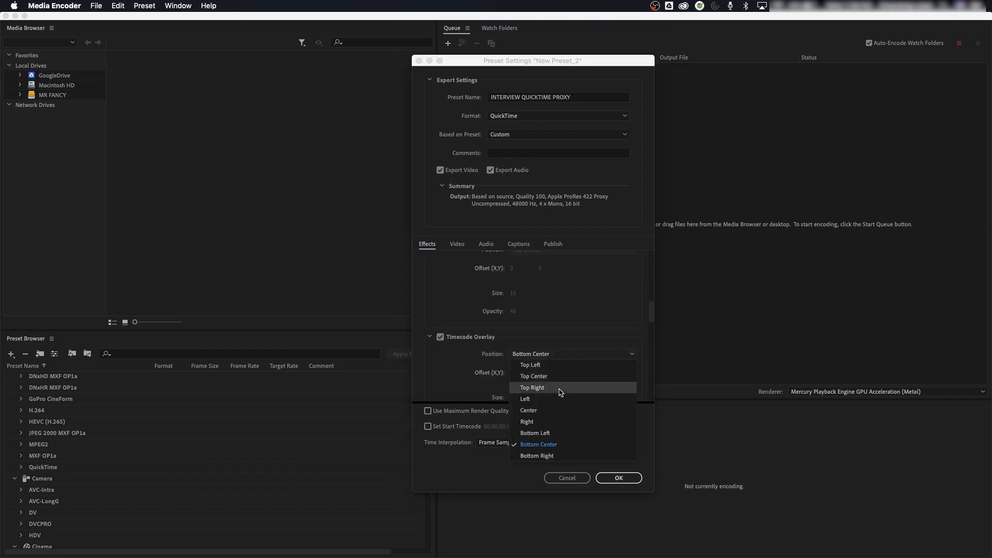
{"action": "left_click", "coordinate": [566, 449]}
{"action": "left_click", "coordinate": [584, 309]}
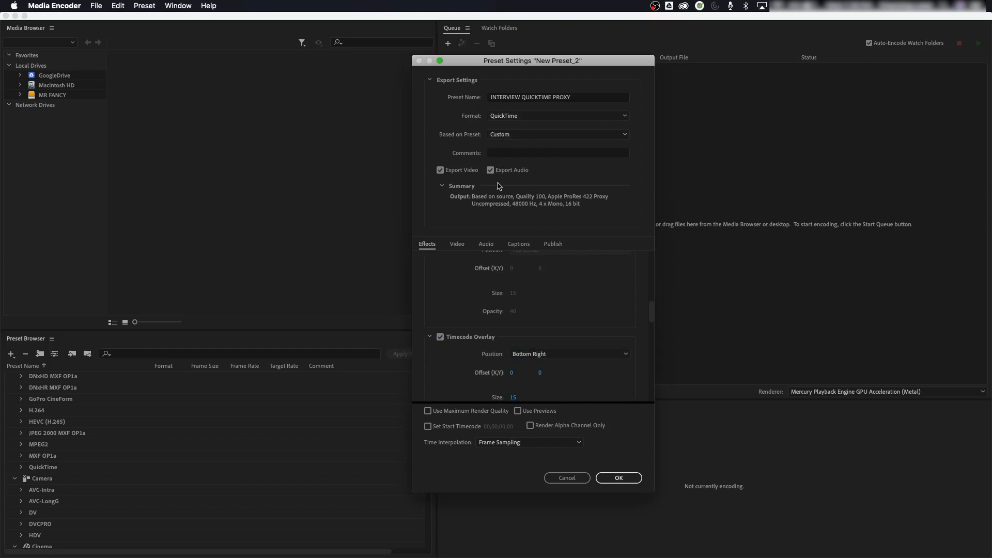
Review the encoding preset's video, audio and effects settings and save the preset
{"action": "left_click", "coordinate": [458, 245]}
{"action": "left_click", "coordinate": [488, 245]}
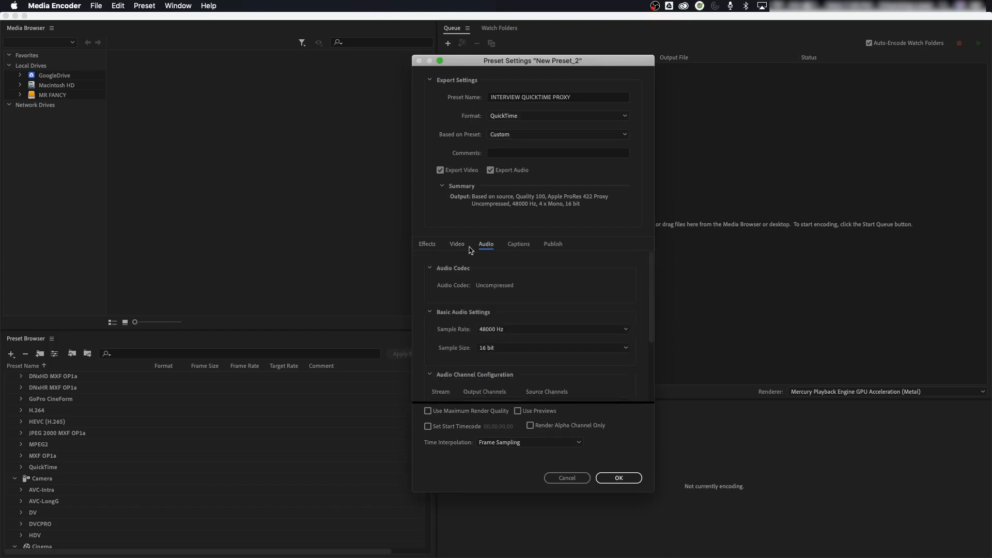
{"action": "left_click", "coordinate": [429, 245]}
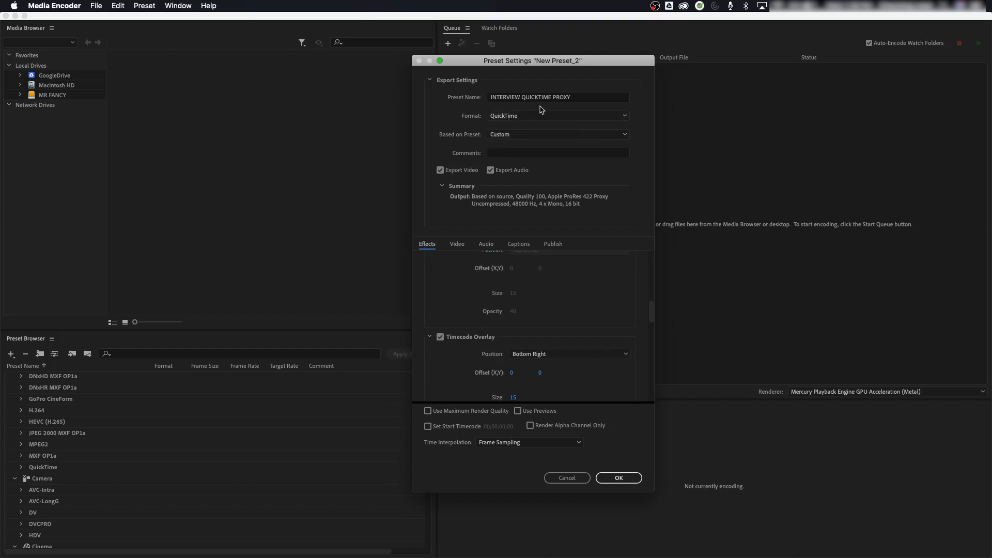
{"action": "left_click", "coordinate": [611, 479]}
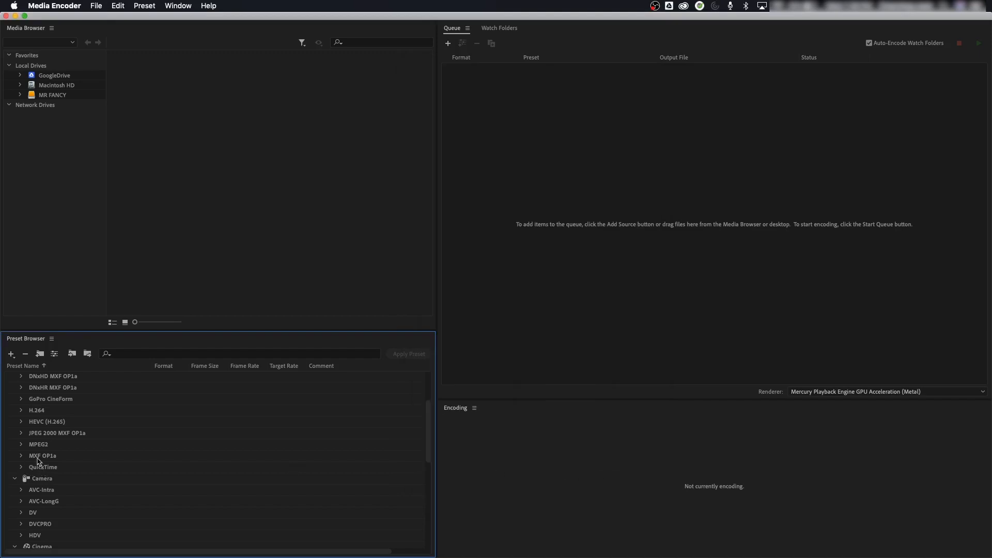
Create an ingest preset from the system presets' QuickTime group and name it INGEST INTERVIEW QUICKTIME PROXY
{"action": "scroll", "coordinate": [60, 456], "scroll_direction": "up", "scroll_amount": 4}
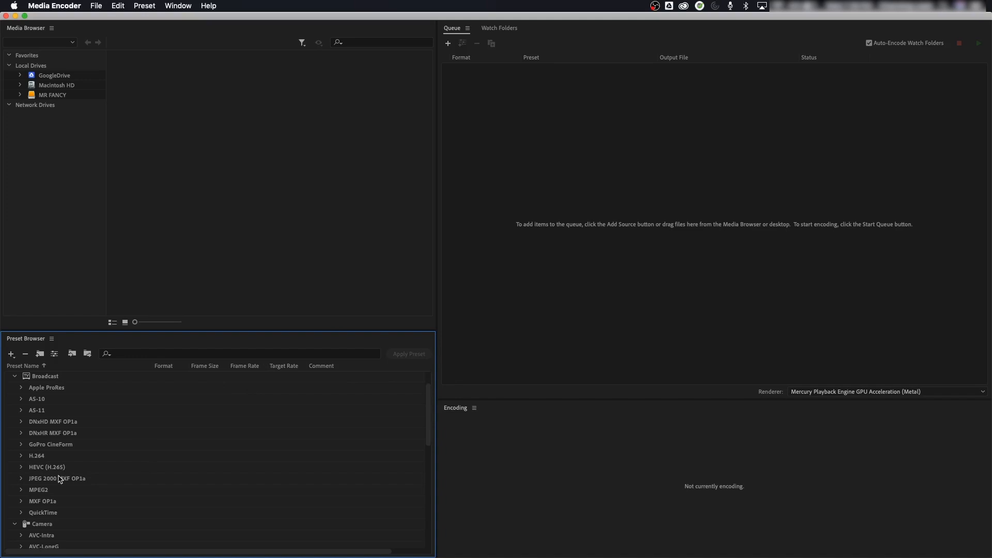
{"action": "scroll", "coordinate": [59, 468], "scroll_direction": "down", "scroll_amount": 1}
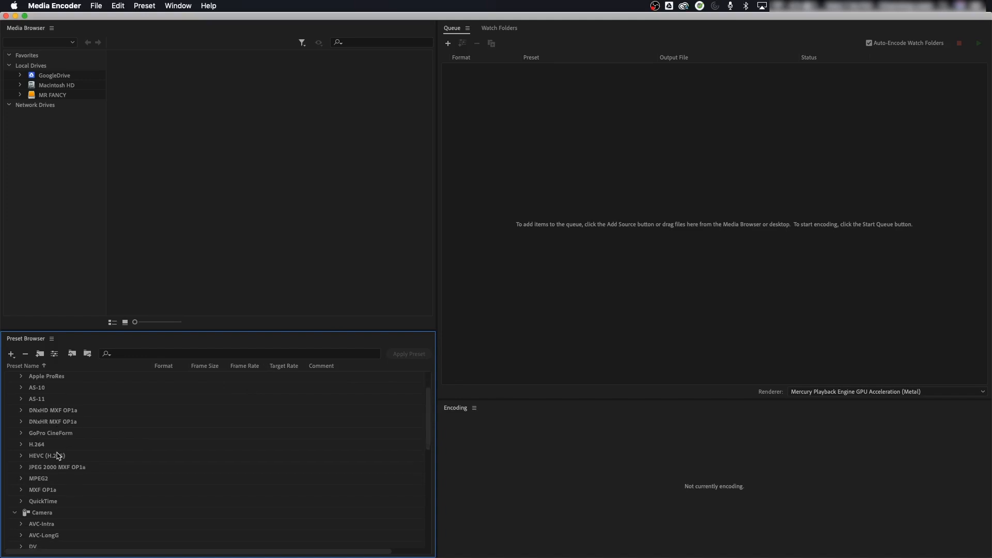
{"action": "right_click", "coordinate": [39, 503]}
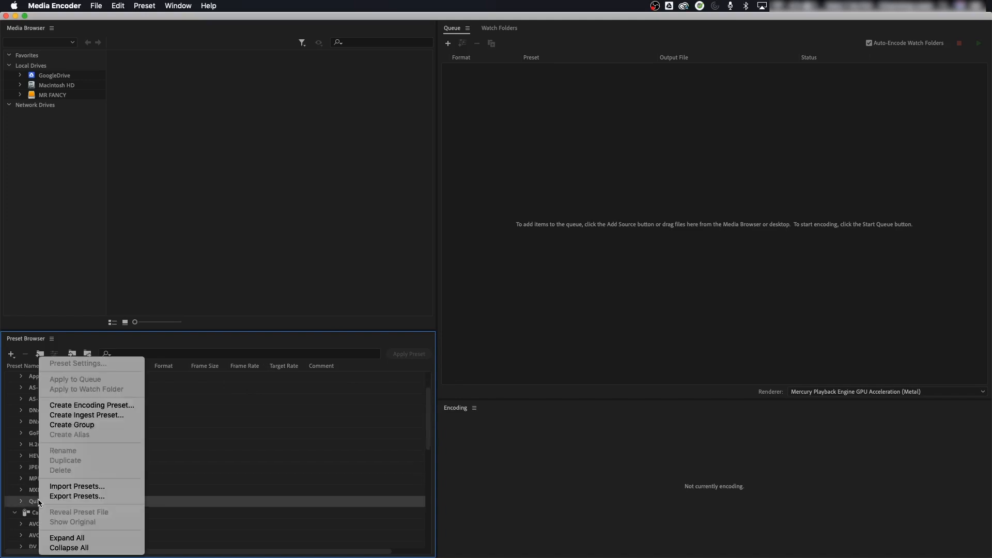
{"action": "left_click", "coordinate": [91, 416]}
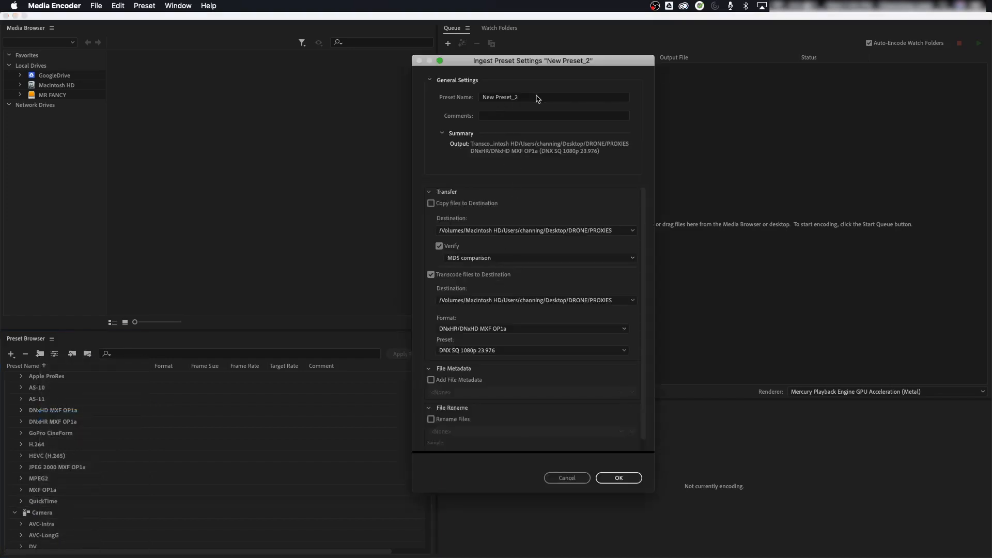
{"action": "left_click", "coordinate": [538, 98]}
{"action": "key", "text": "BackSpace"}
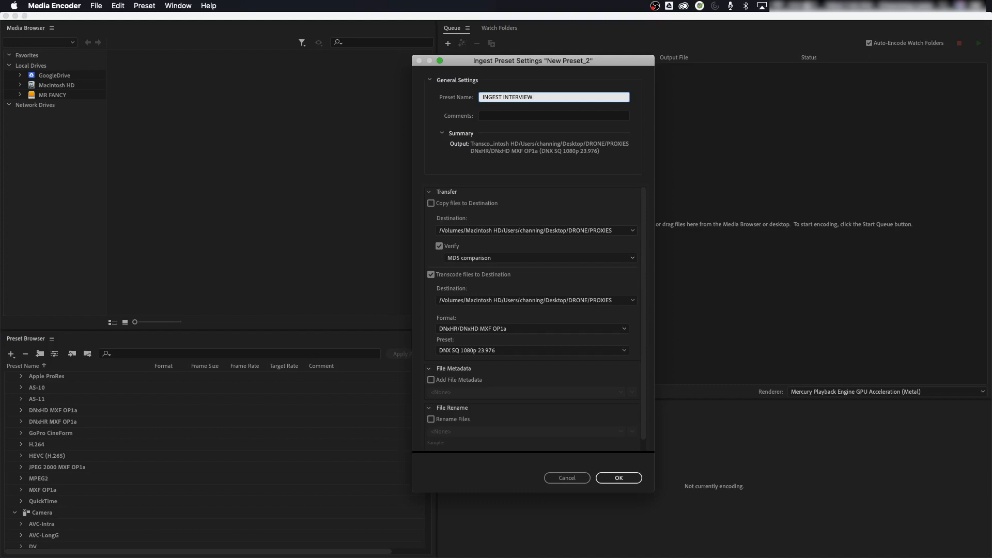
{"action": "type", "text": "INGEST INTERVIEW QUICKTIME PROXY"}
Turn off Verify and set the ingest preset to transcode to QuickTime with the INTERVIEW QUICKTIME PROXY preset
{"action": "left_click", "coordinate": [440, 246]}
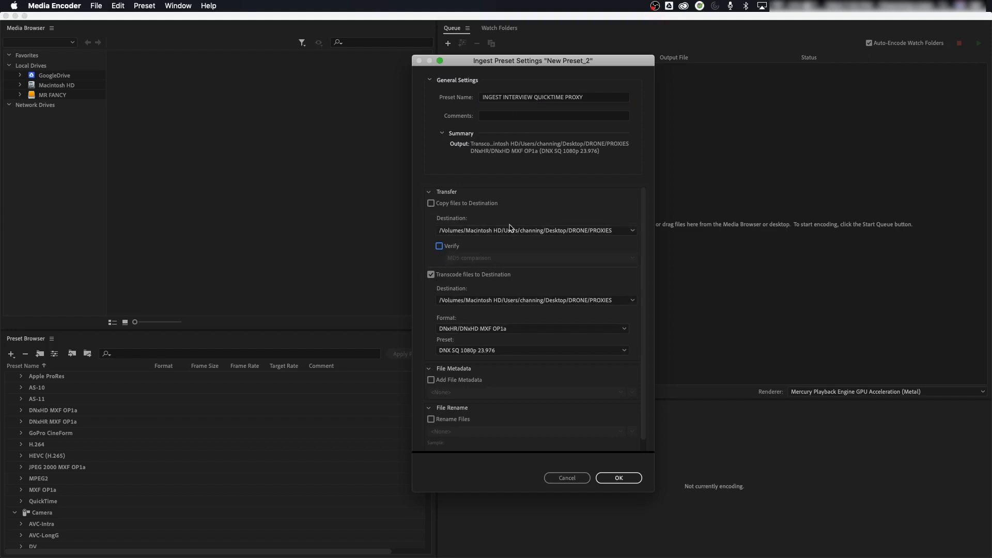
{"action": "scroll", "coordinate": [491, 266], "scroll_direction": "down", "scroll_amount": 1}
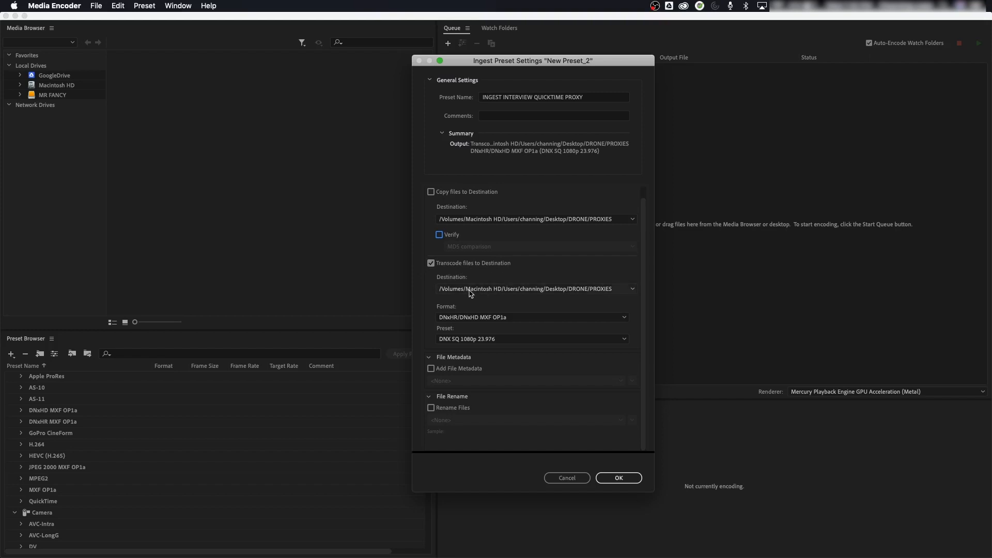
{"action": "left_click", "coordinate": [480, 317]}
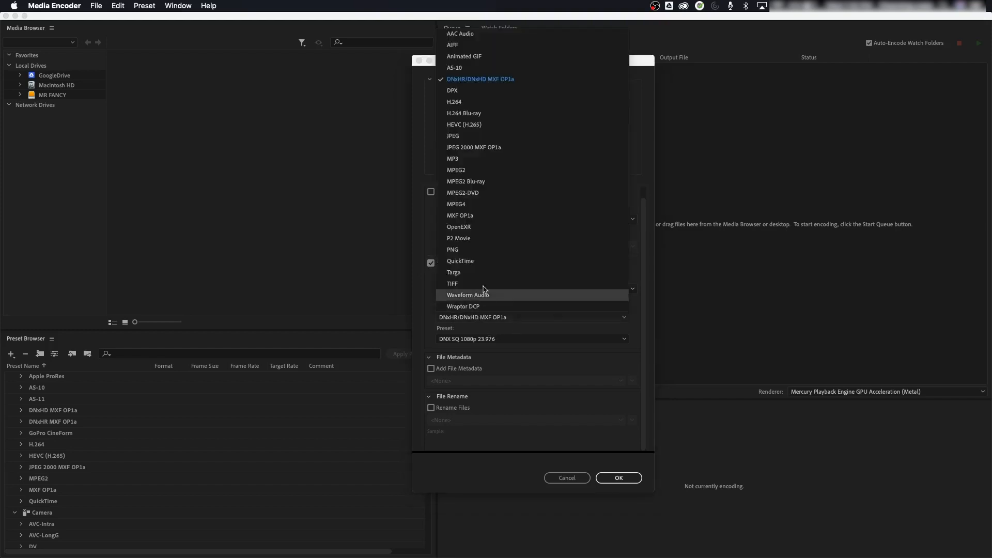
{"action": "left_click", "coordinate": [483, 261]}
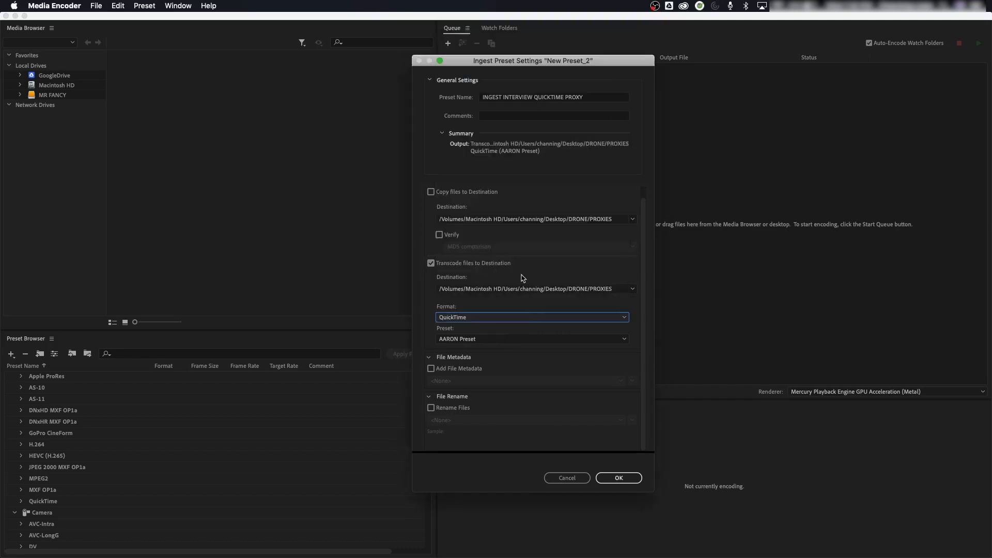
{"action": "left_click", "coordinate": [469, 341]}
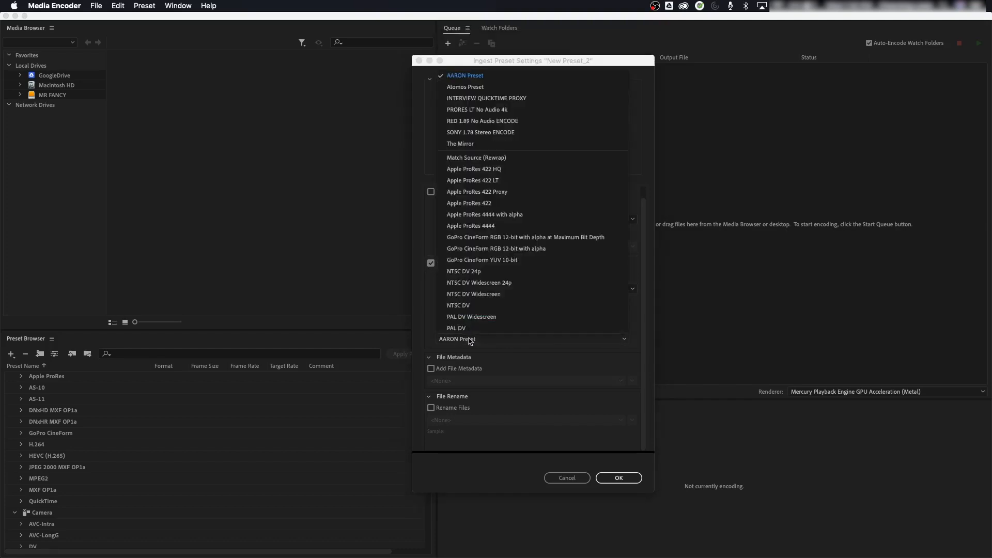
{"action": "left_click", "coordinate": [493, 99]}
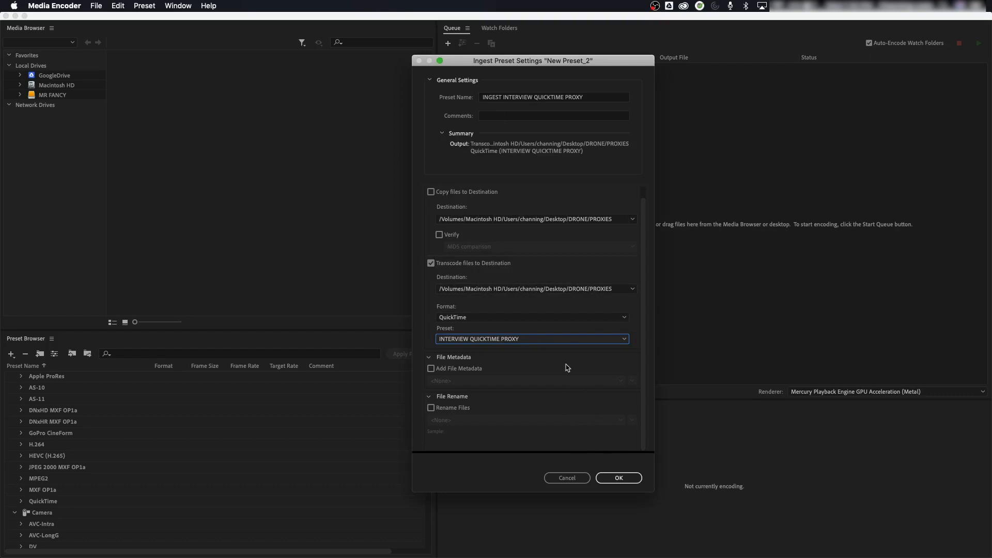
Set the transcode destination to a new PROXIES folder inside INTERVIEWS on the MR FANCY drive and save the ingest preset
{"action": "left_click", "coordinate": [591, 291]}
{"action": "left_click", "coordinate": [550, 312]}
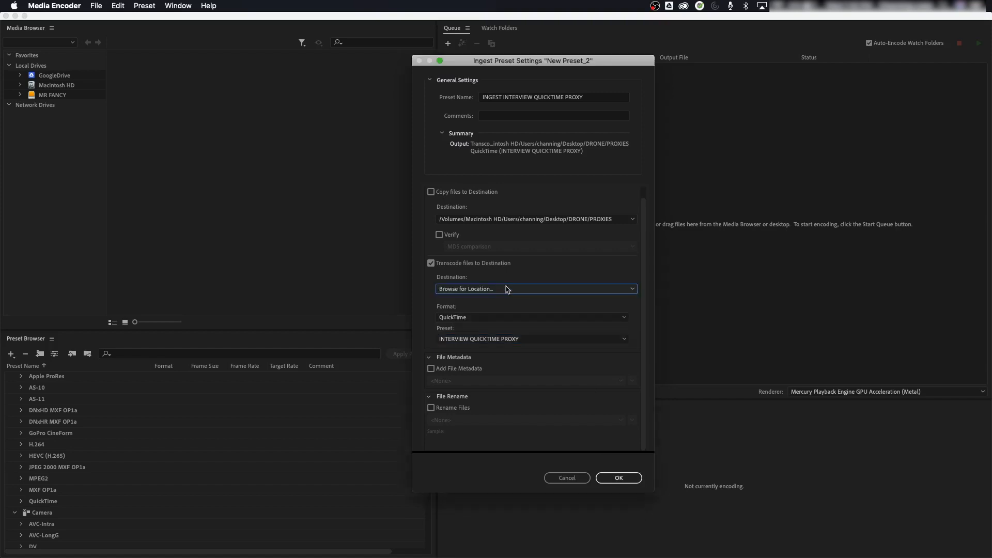
{"action": "left_click", "coordinate": [493, 254]}
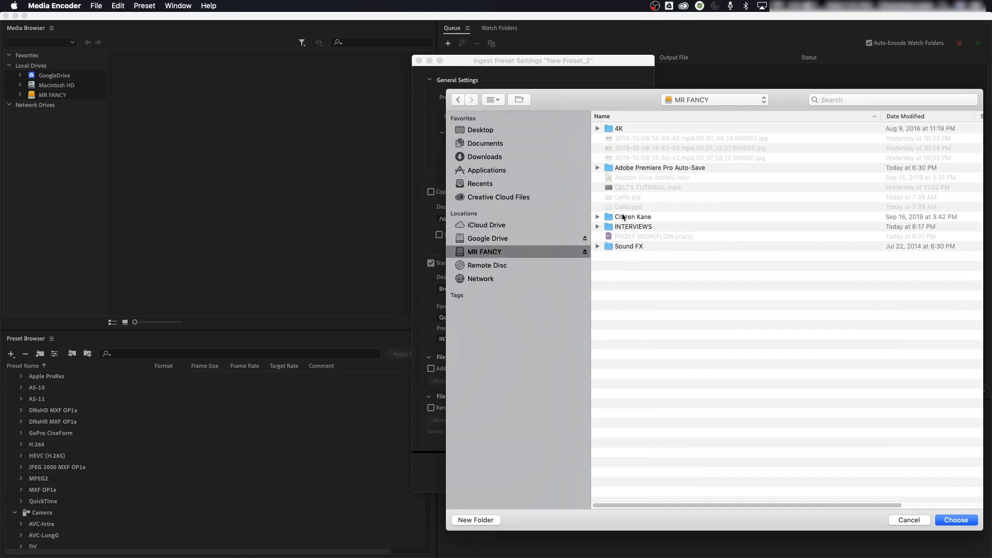
{"action": "double_click", "coordinate": [634, 227]}
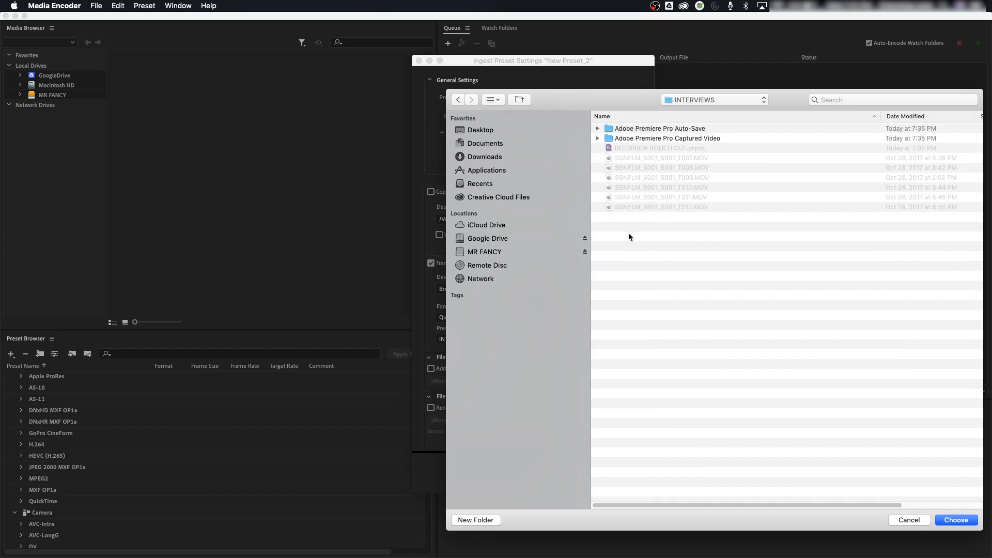
{"action": "left_click", "coordinate": [487, 518]}
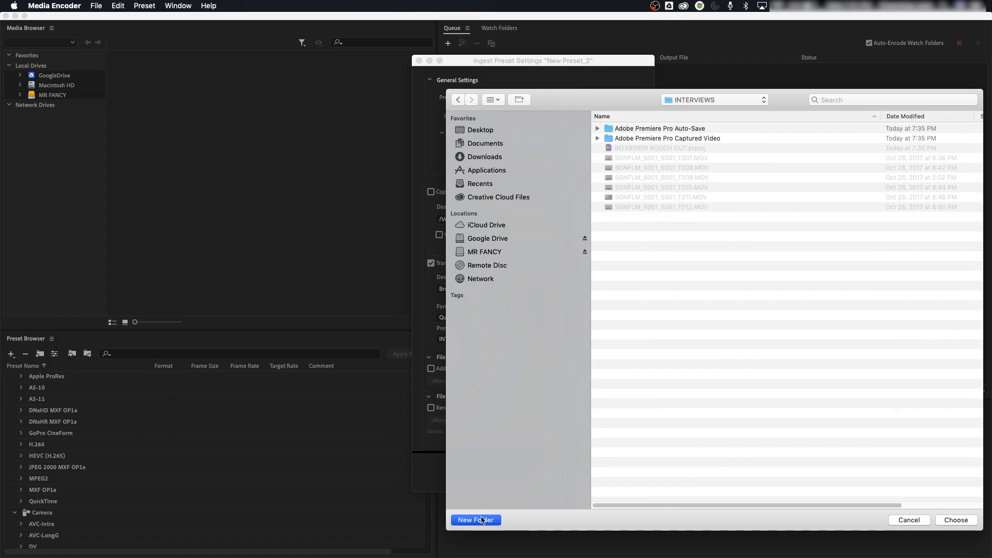
{"action": "type", "text": "PROXIES"}
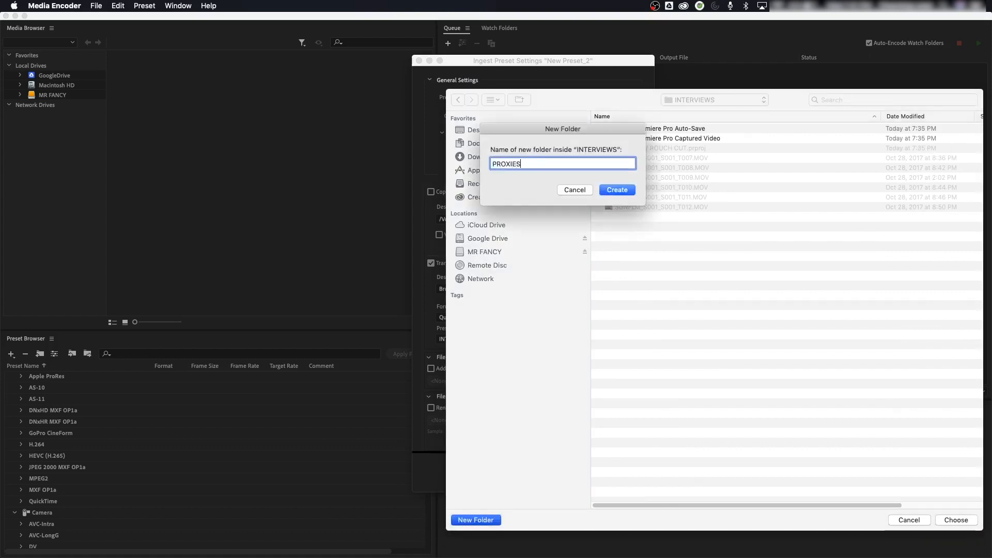
{"action": "key", "text": "Return"}
{"action": "left_click", "coordinate": [957, 520]}
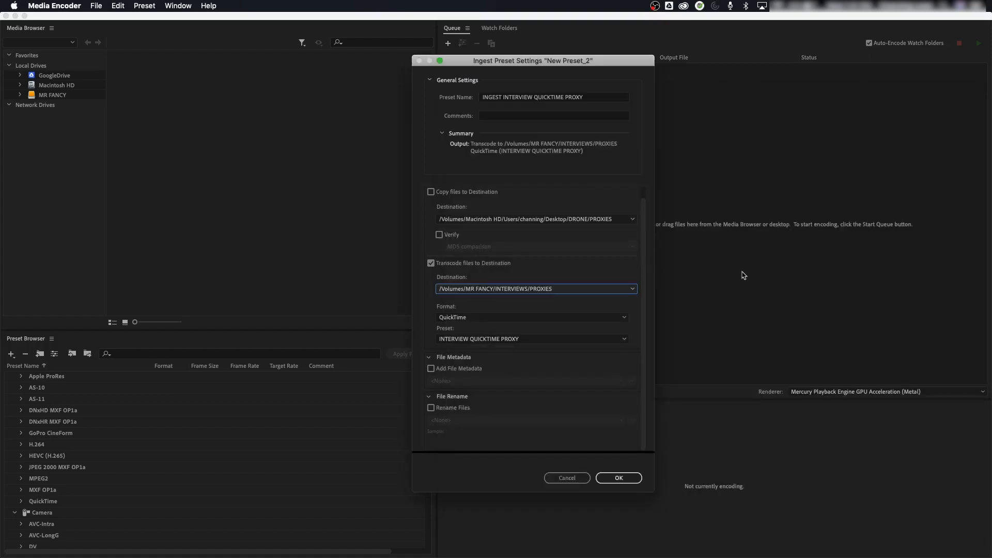
{"action": "left_click", "coordinate": [618, 478]}
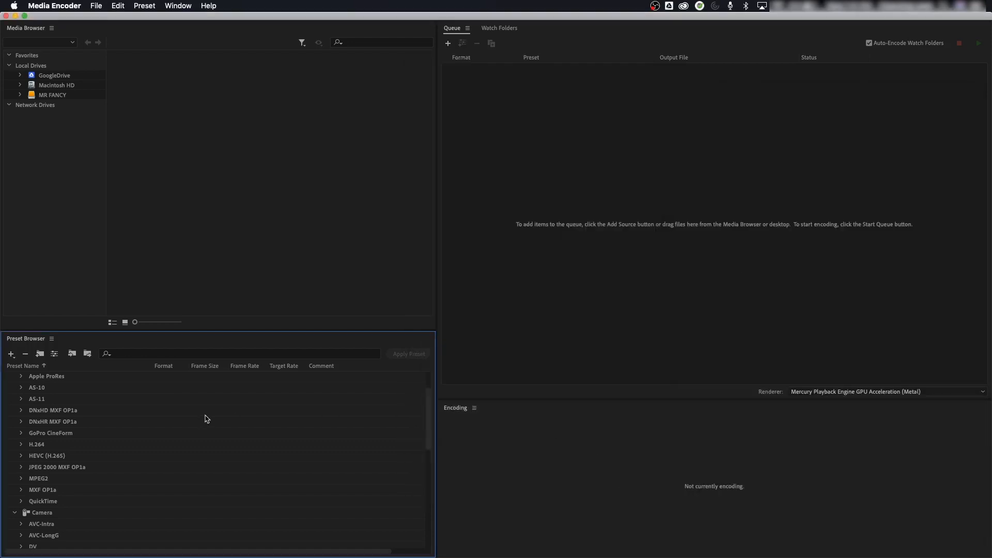
Export the INGEST INTERVIEW QUICKTIME PROXY user preset as a Video Preset File (.epr) into the PROXIES folder
{"action": "scroll", "coordinate": [76, 413], "scroll_direction": "up", "scroll_amount": 1}
{"action": "scroll", "coordinate": [76, 413], "scroll_direction": "up", "scroll_amount": 1}
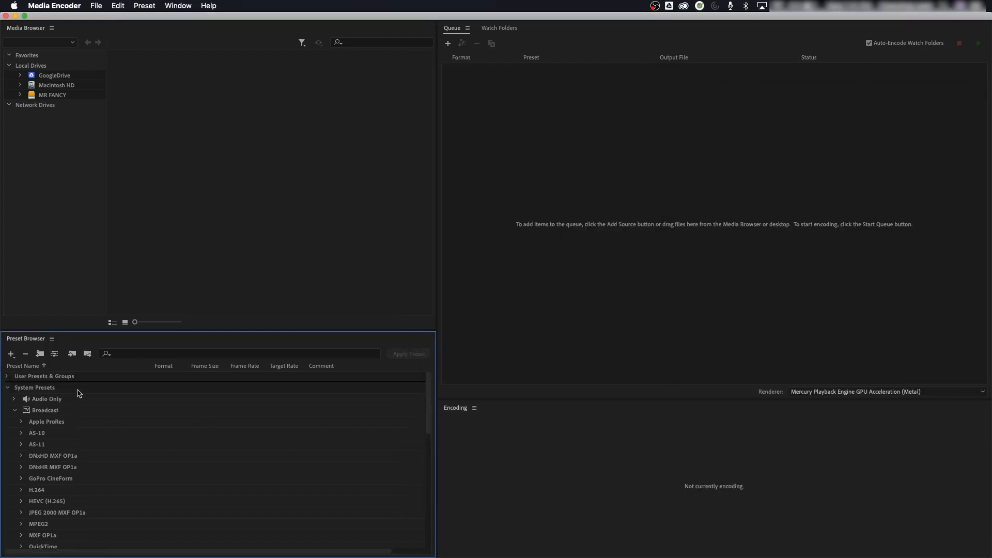
{"action": "left_click", "coordinate": [7, 378]}
{"action": "scroll", "coordinate": [62, 410], "scroll_direction": "down", "scroll_amount": 1}
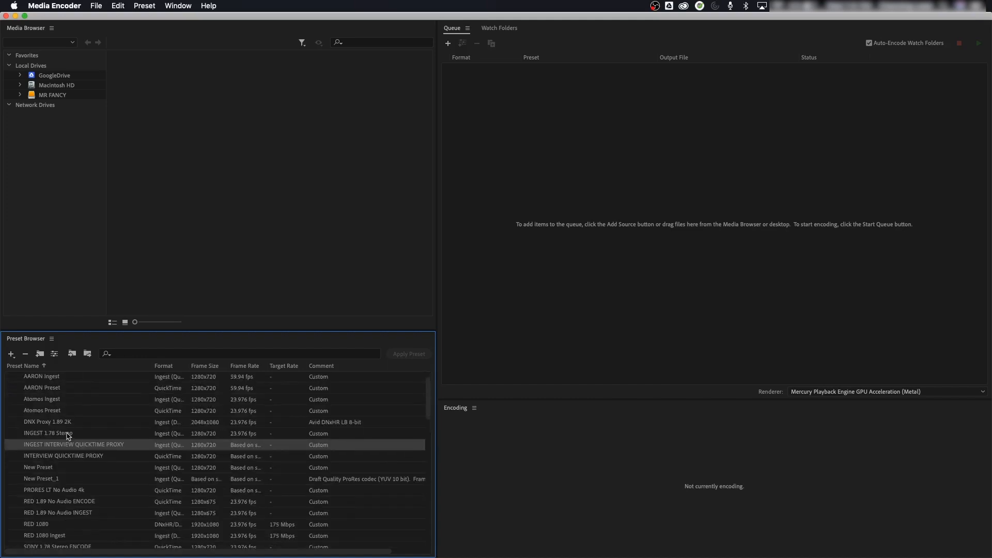
{"action": "right_click", "coordinate": [100, 450]}
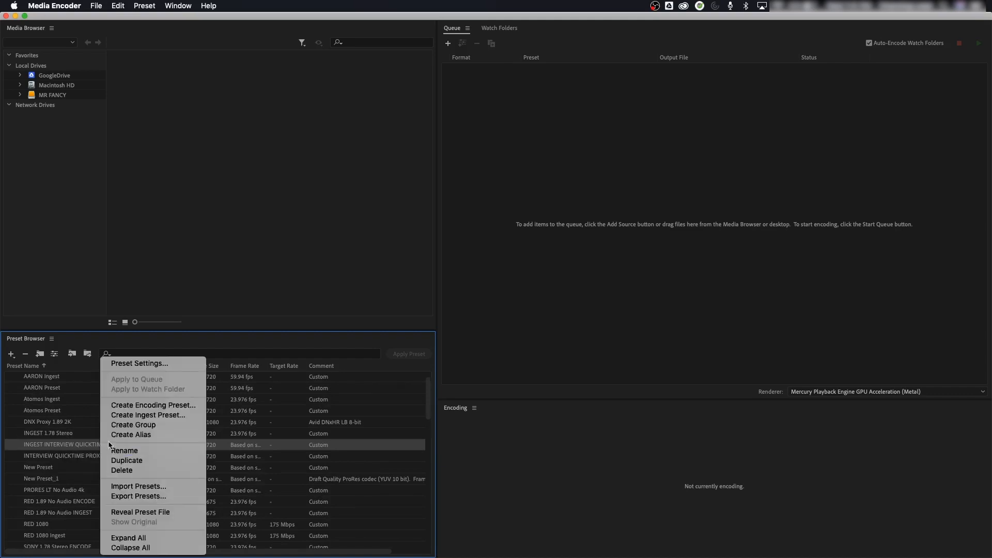
{"action": "left_click", "coordinate": [143, 499]}
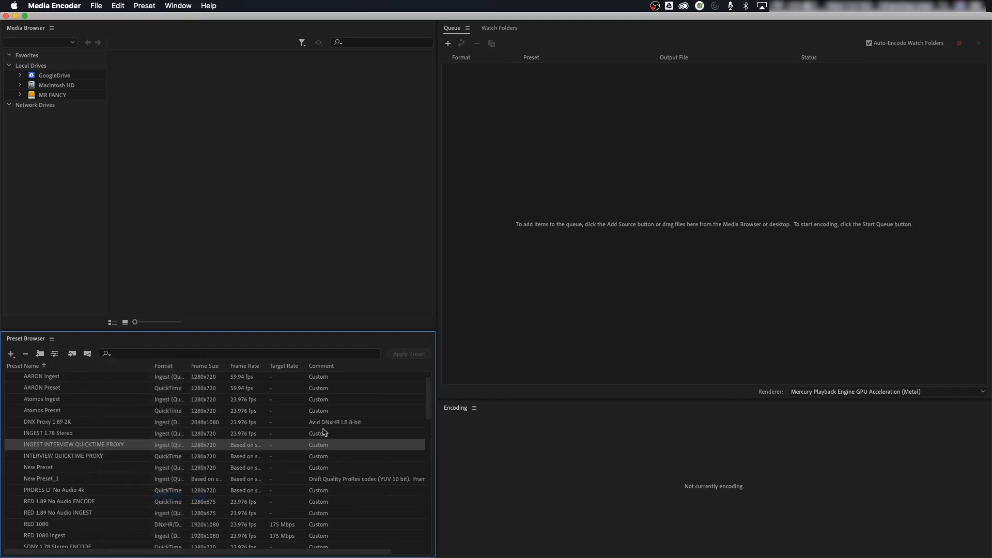
{"action": "left_click", "coordinate": [487, 153]}
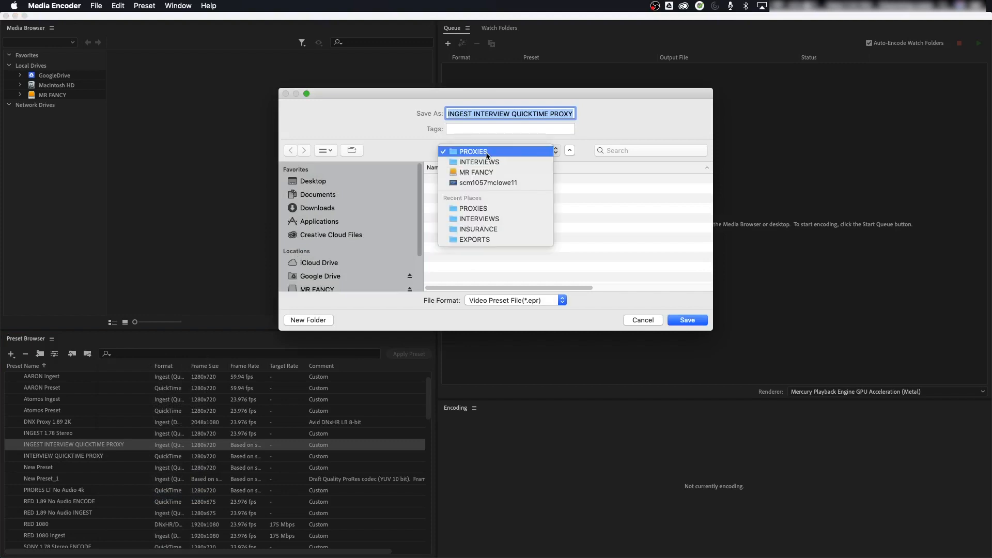
{"action": "left_click", "coordinate": [488, 155]}
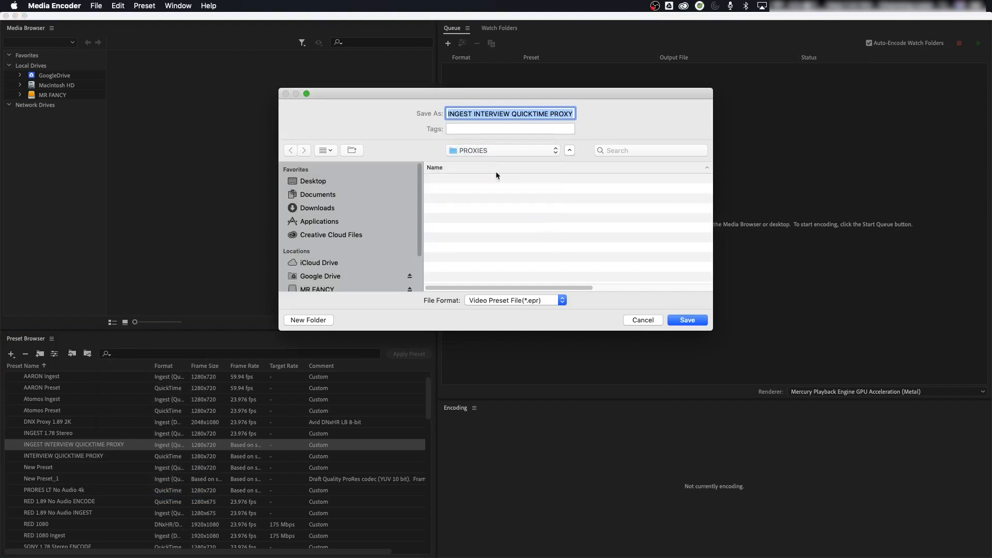
{"action": "left_click", "coordinate": [688, 319]}
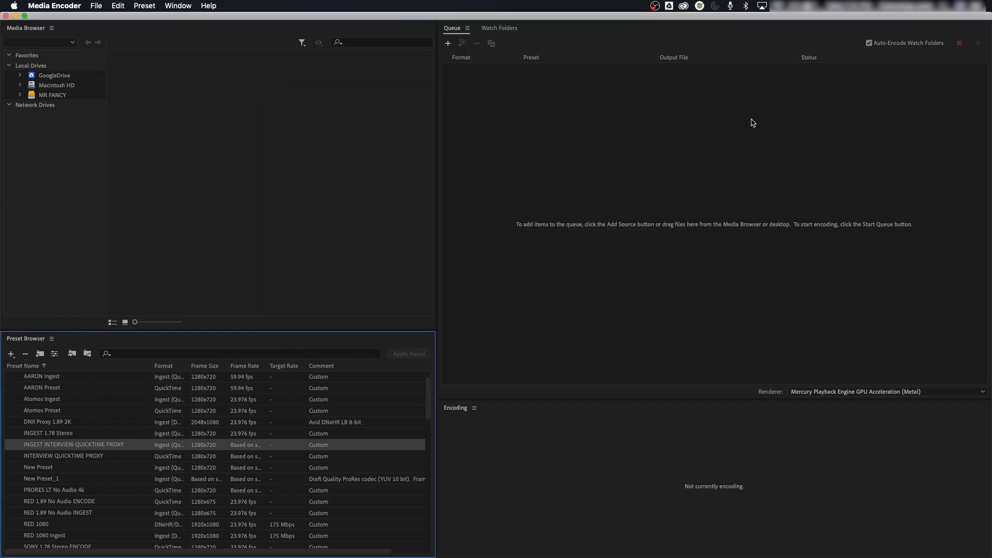
Switch to Premiere Pro and start creating proxies for all six interview clips in the project
{"action": "left_click", "coordinate": [718, 120]}
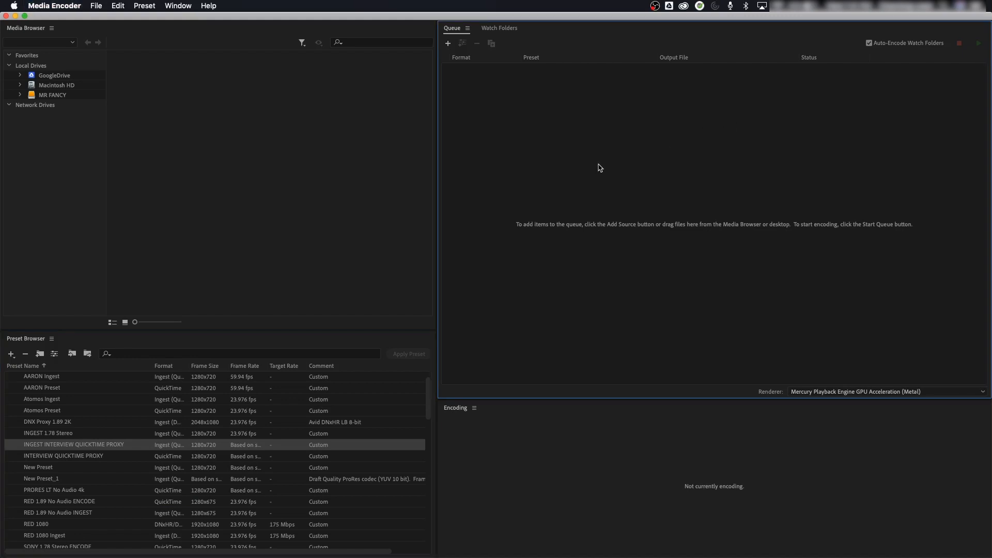
{"action": "key", "text": "super+Tab"}
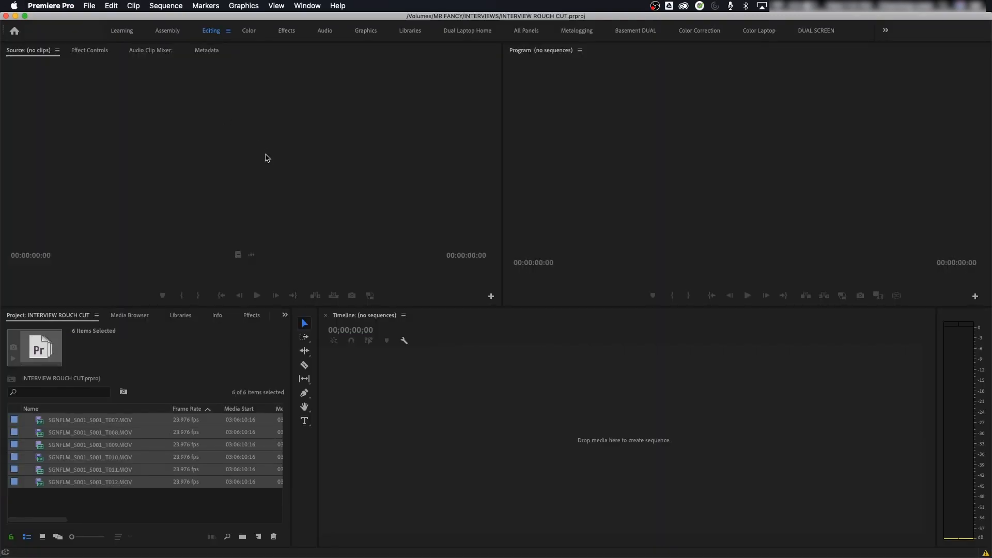
{"action": "left_click", "coordinate": [250, 154]}
{"action": "left_click_drag", "start_coordinate": [92, 494], "coordinate": [58, 428]}
{"action": "left_click_drag", "start_coordinate": [84, 491], "coordinate": [54, 418]}
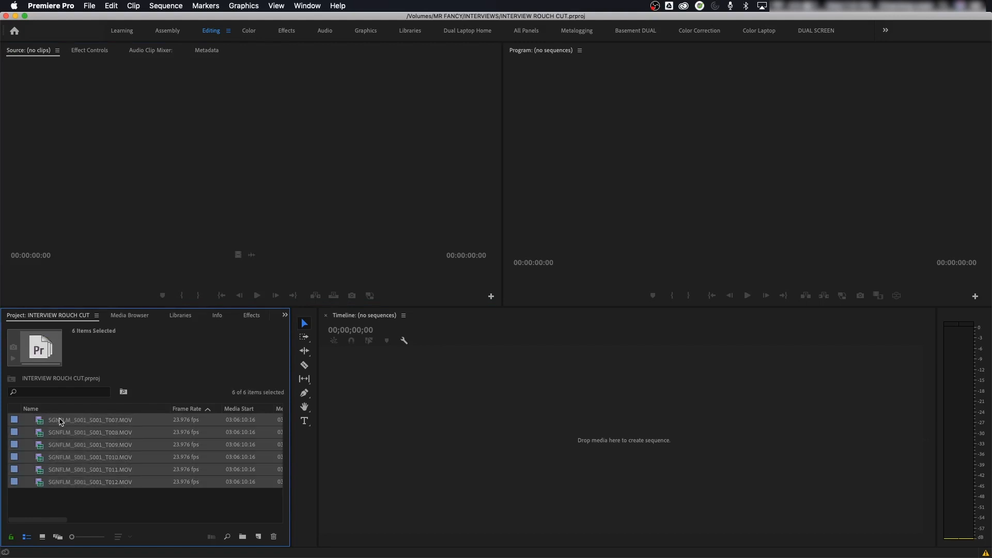
{"action": "right_click", "coordinate": [60, 421]}
{"action": "mouse_move", "coordinate": [211, 445]}
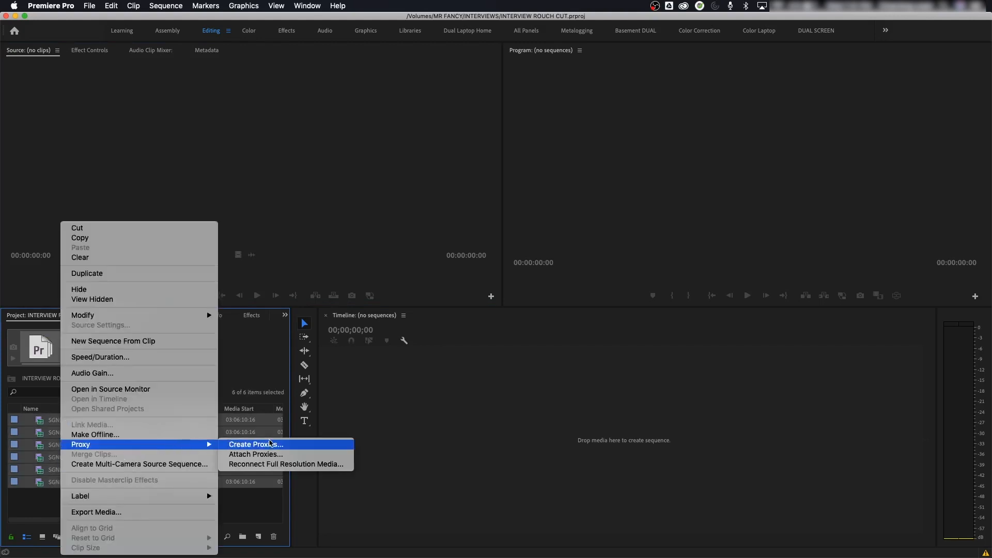
{"action": "left_click", "coordinate": [269, 444]}
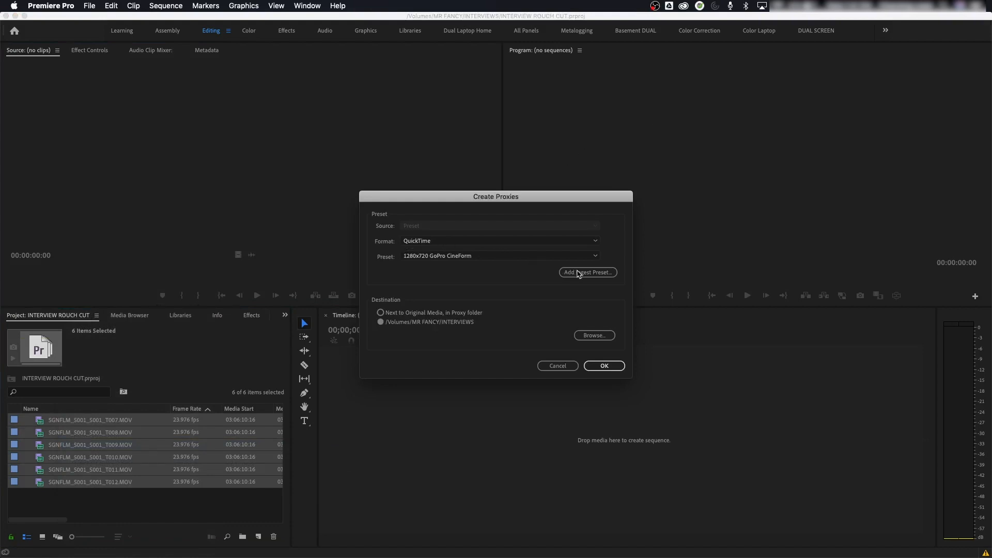
Add the ingest preset INGEST INTERVIEW QUICKTIME PROXY.epr from the PROXIES folder and choose it as the proxy preset
{"action": "left_click", "coordinate": [577, 273]}
{"action": "double_click", "coordinate": [577, 262]}
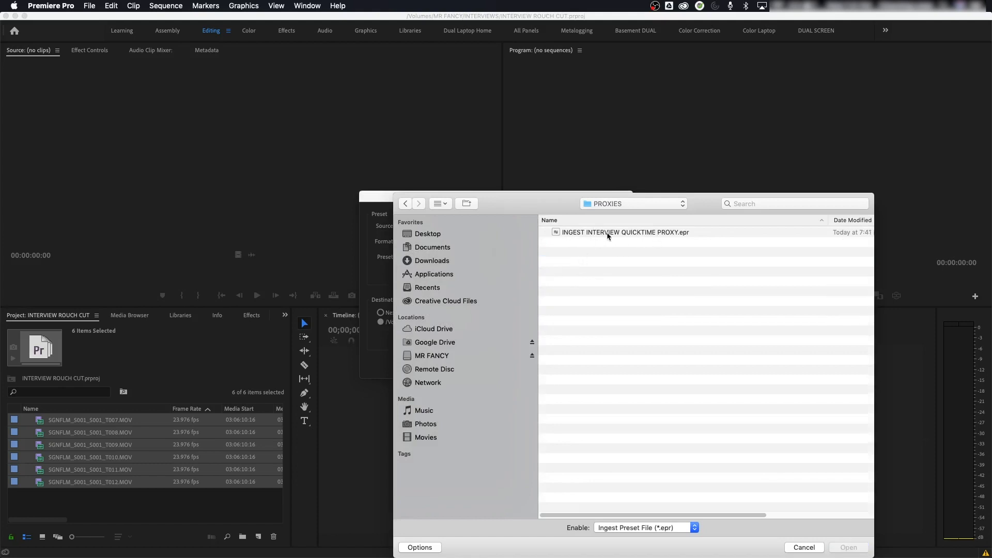
{"action": "double_click", "coordinate": [608, 234]}
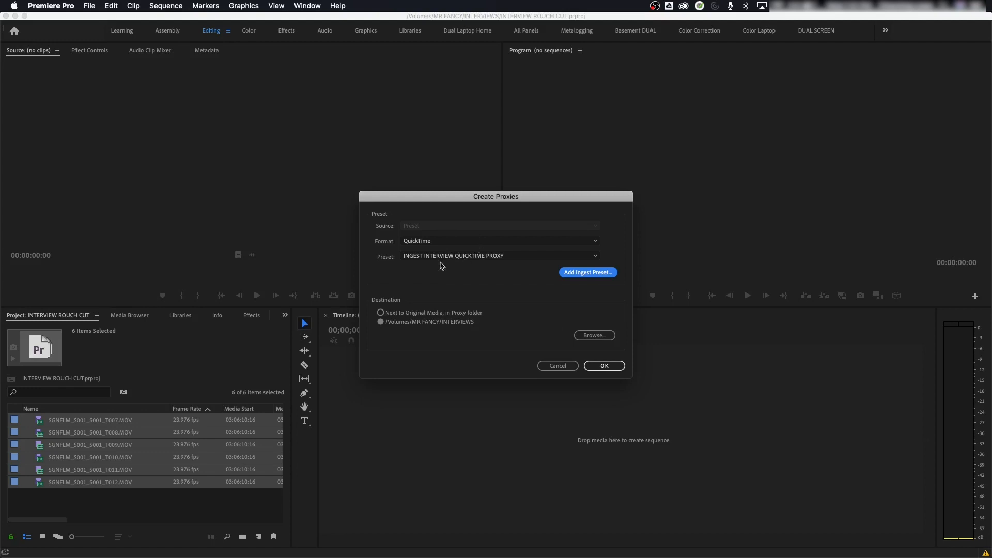
{"action": "left_click", "coordinate": [471, 258]}
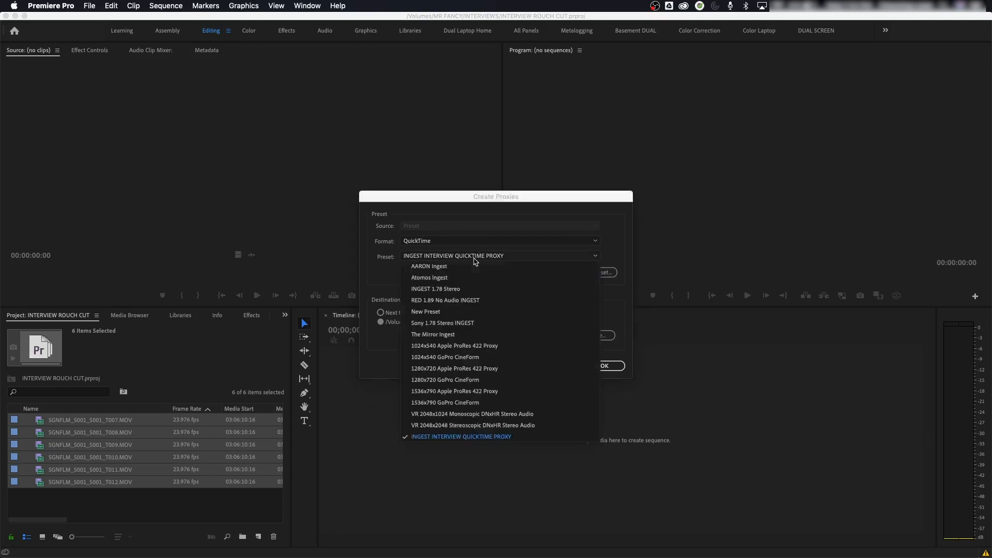
{"action": "left_click", "coordinate": [474, 439]}
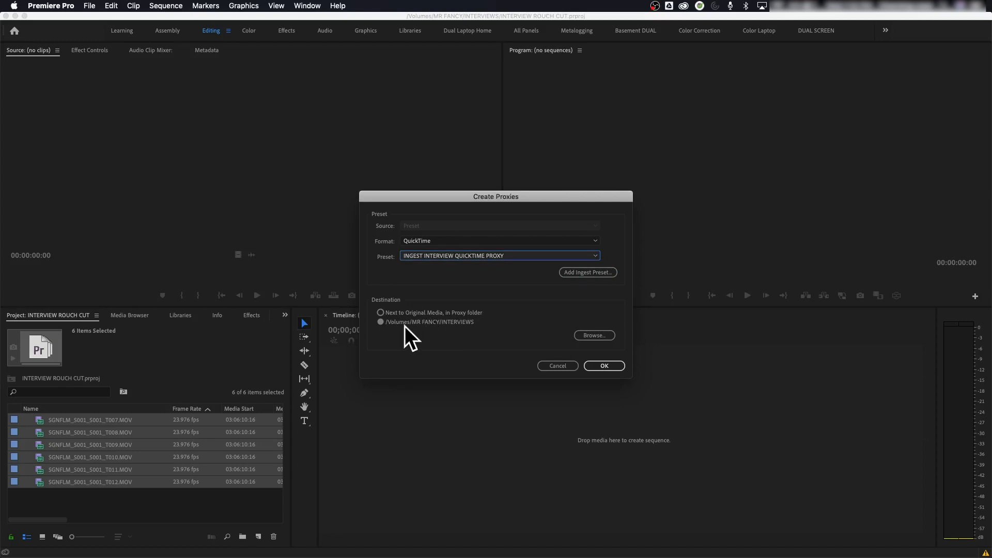
Set the proxy destination to the PROXIES folder inside INTERVIEWS and launch the proxy jobs
{"action": "left_click", "coordinate": [587, 337]}
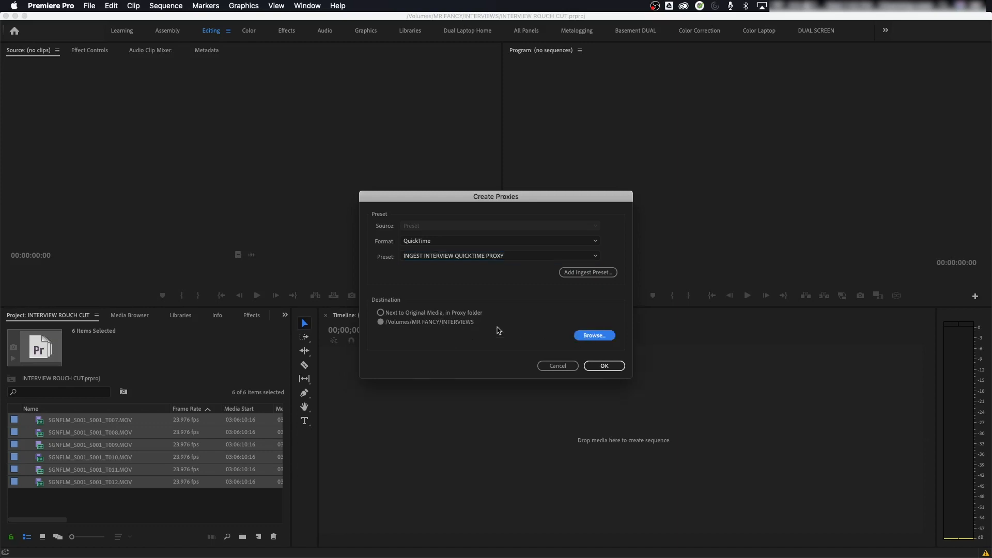
{"action": "left_click", "coordinate": [591, 262]}
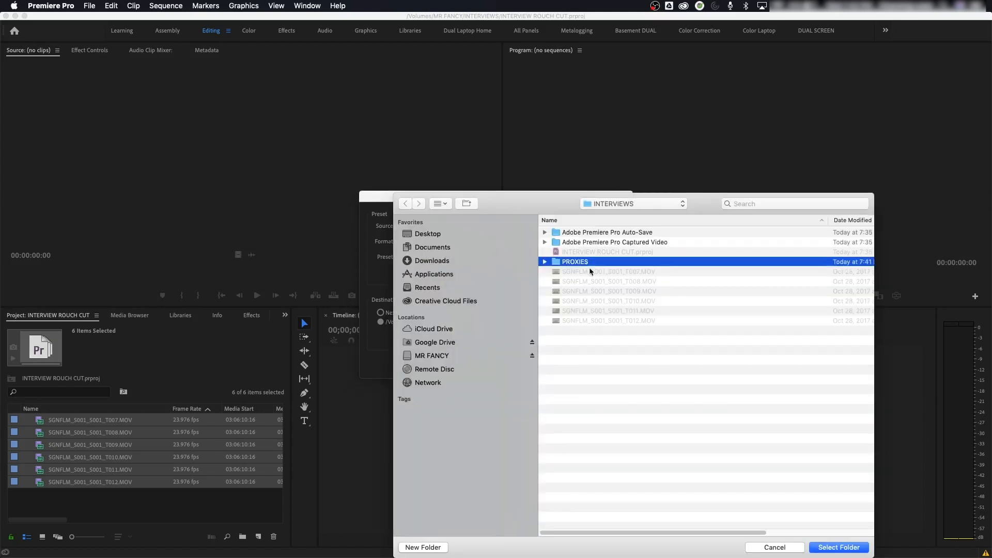
{"action": "left_click", "coordinate": [837, 548]}
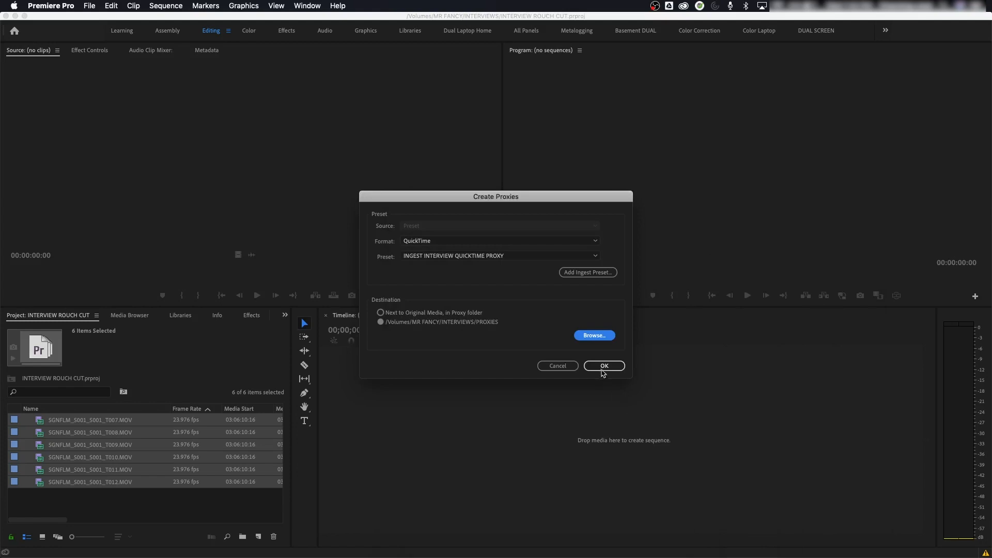
{"action": "left_click", "coordinate": [602, 371]}
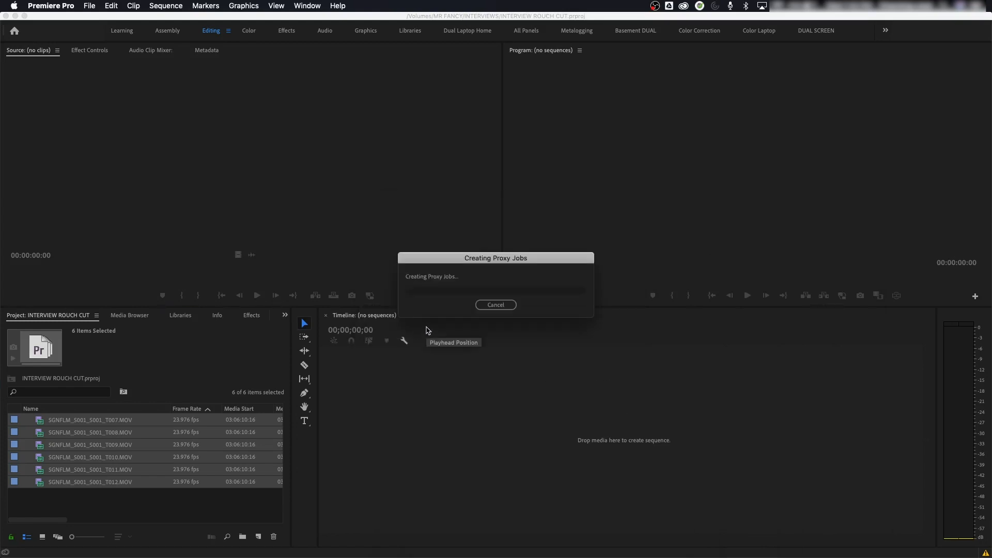
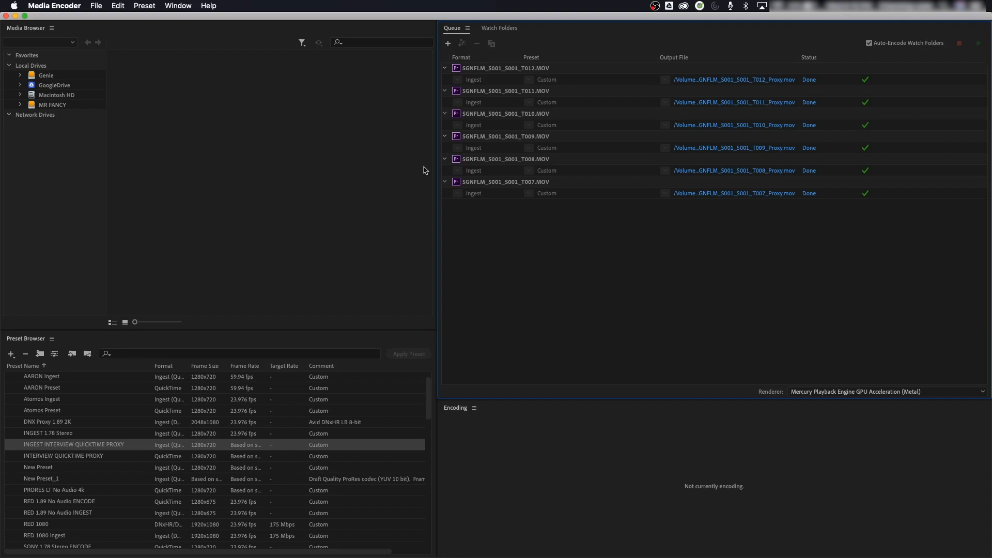
Return to Premiere Pro, maximize the project's clip list and open its Metadata Display settings
{"action": "key", "text": "super+Tab"}
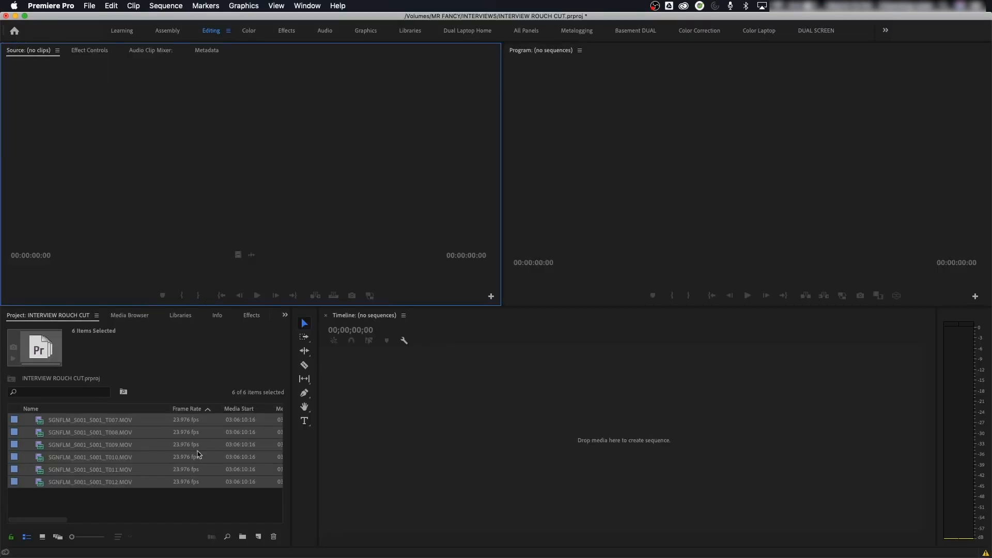
{"action": "left_click", "coordinate": [166, 481]}
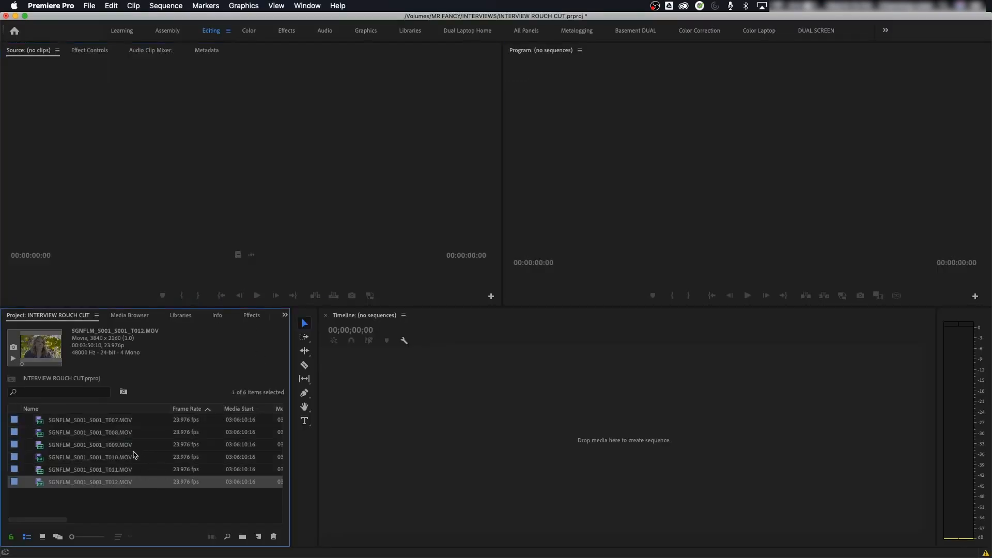
{"action": "key", "text": "grave"}
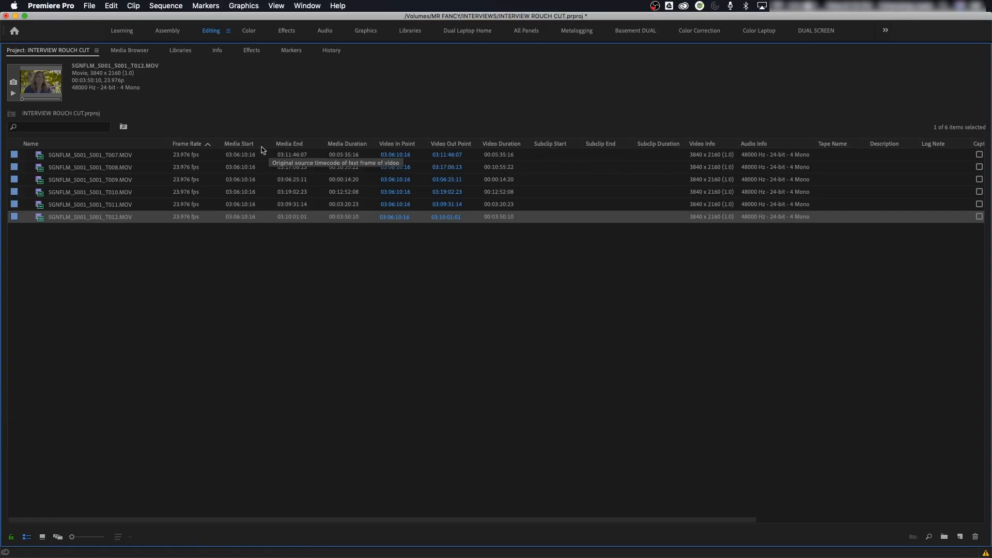
{"action": "right_click", "coordinate": [243, 147]}
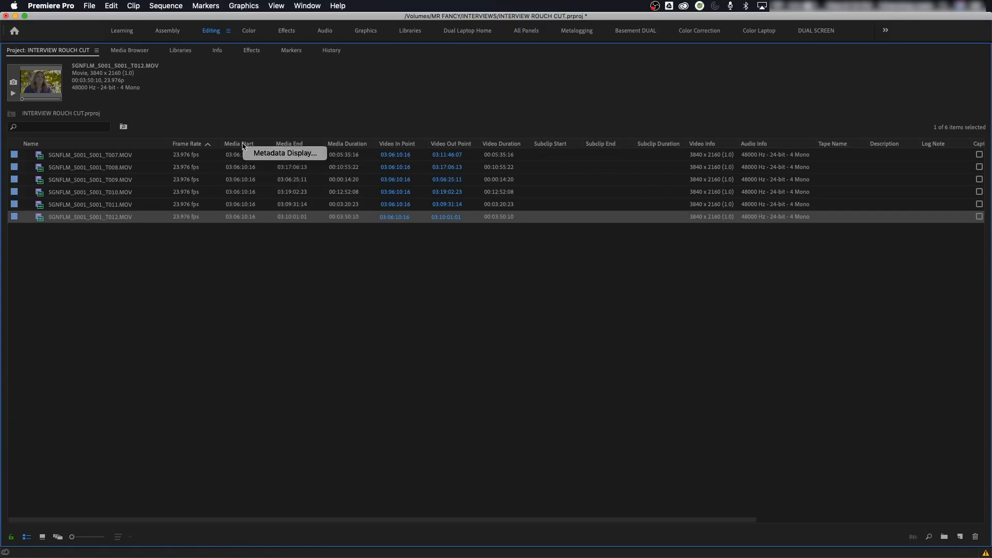
{"action": "left_click", "coordinate": [261, 154]}
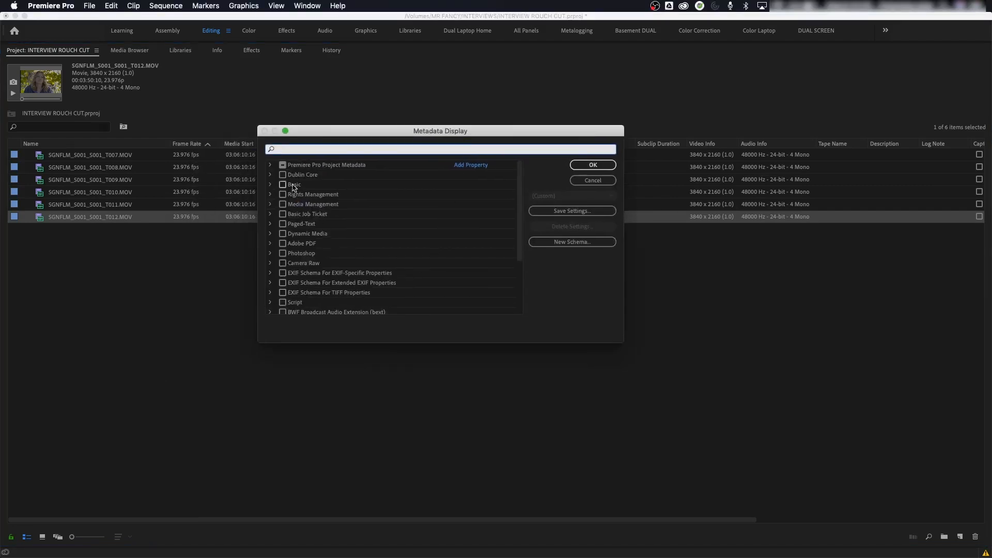
Search the metadata properties for "proxy" and enable the Proxy status column for the clip list
{"action": "left_click", "coordinate": [271, 165]}
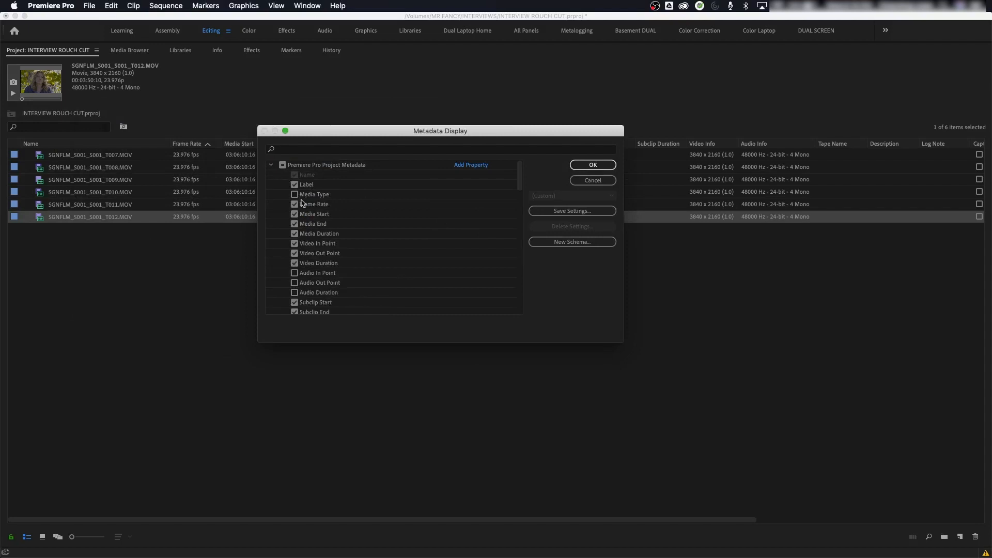
{"action": "scroll", "coordinate": [326, 261], "scroll_direction": "down", "scroll_amount": 3}
{"action": "scroll", "coordinate": [326, 262], "scroll_direction": "down", "scroll_amount": 5}
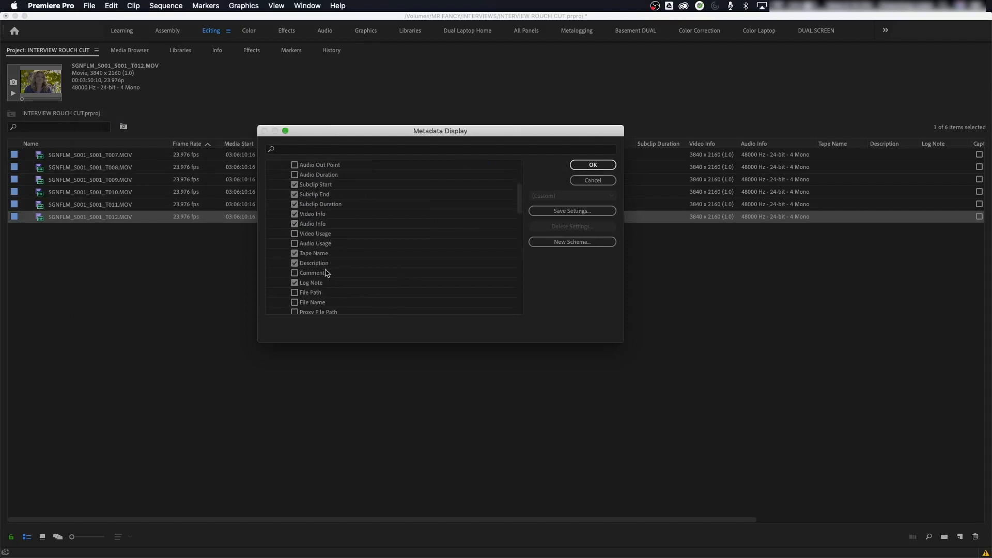
{"action": "scroll", "coordinate": [326, 284], "scroll_direction": "down", "scroll_amount": 1}
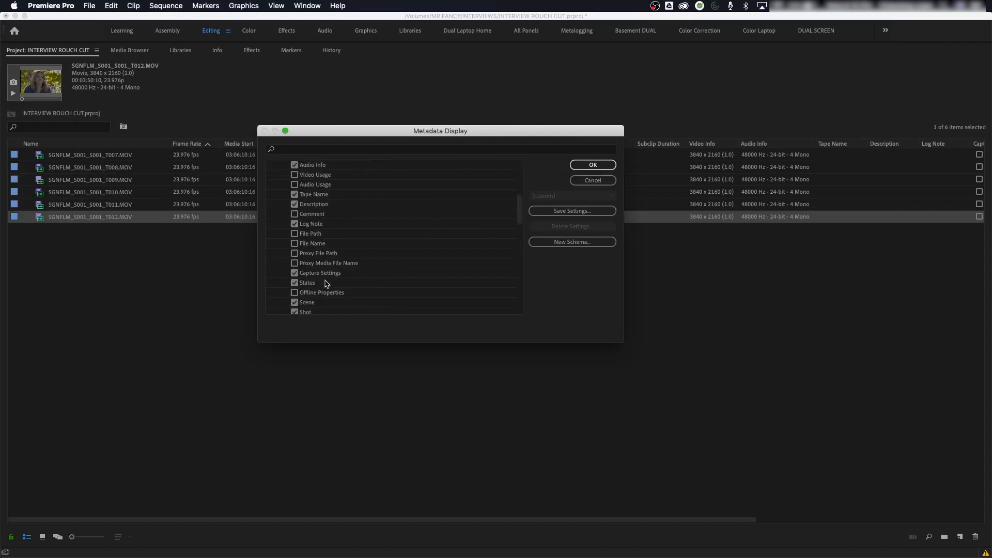
{"action": "scroll", "coordinate": [326, 284], "scroll_direction": "up", "scroll_amount": 3}
{"action": "left_click", "coordinate": [291, 150]}
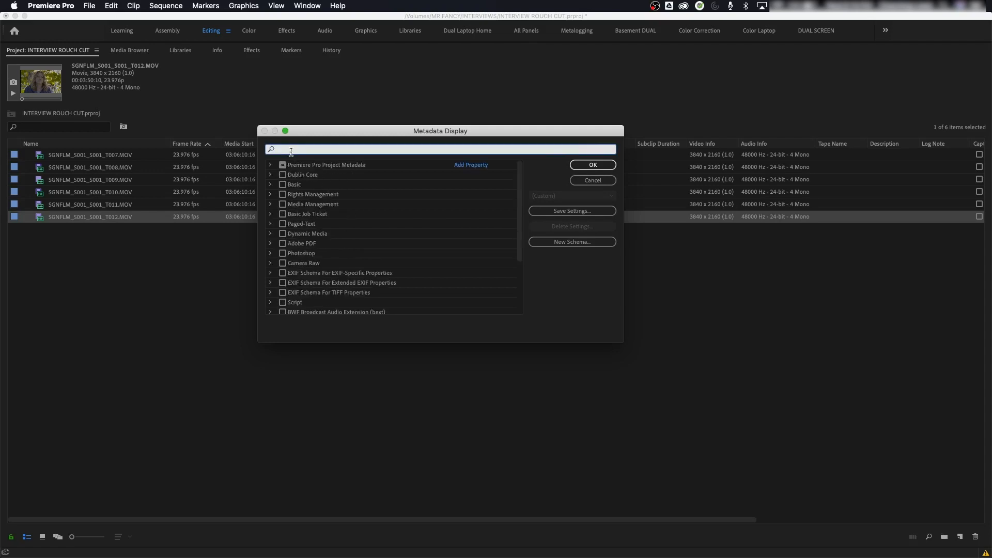
{"action": "type", "text": "proxy"}
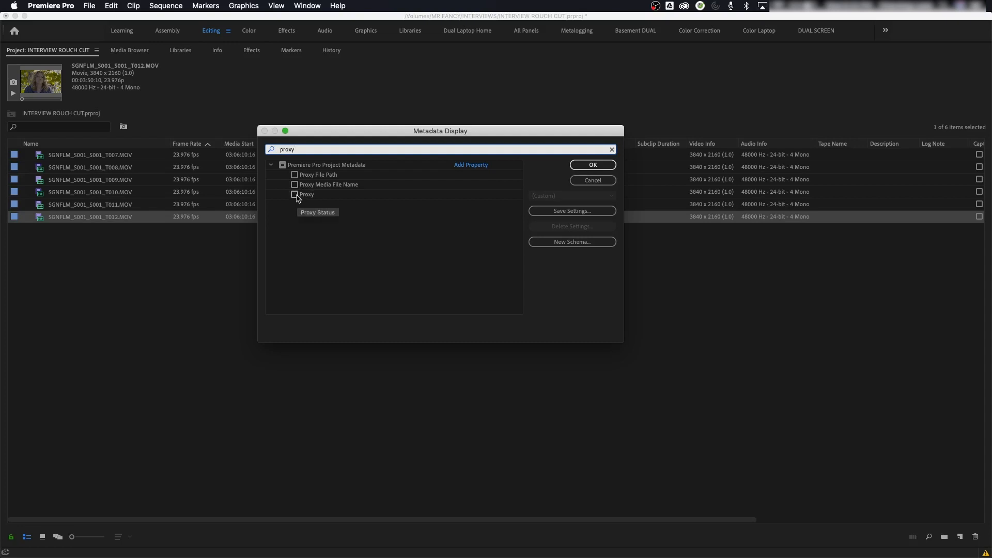
{"action": "left_click", "coordinate": [295, 194]}
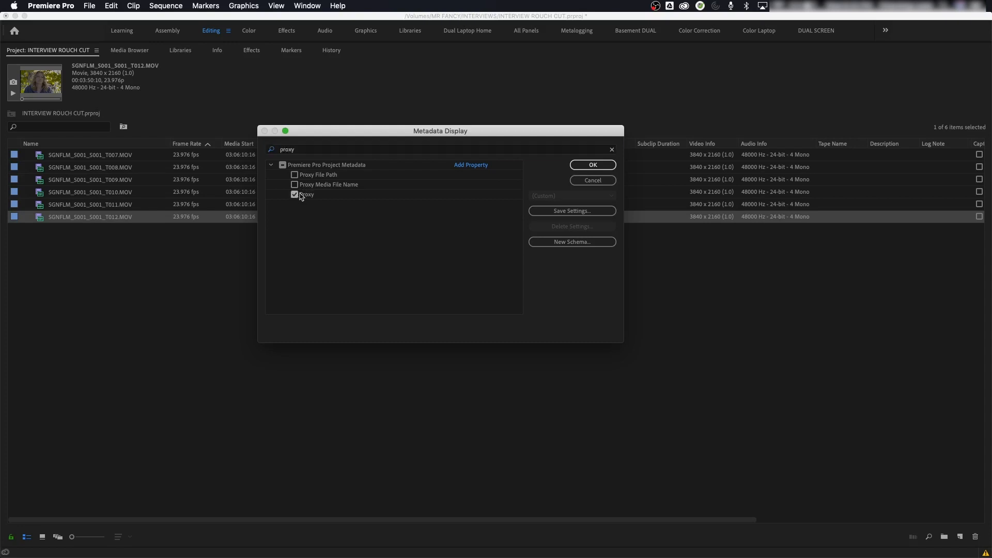
{"action": "left_click", "coordinate": [594, 167]}
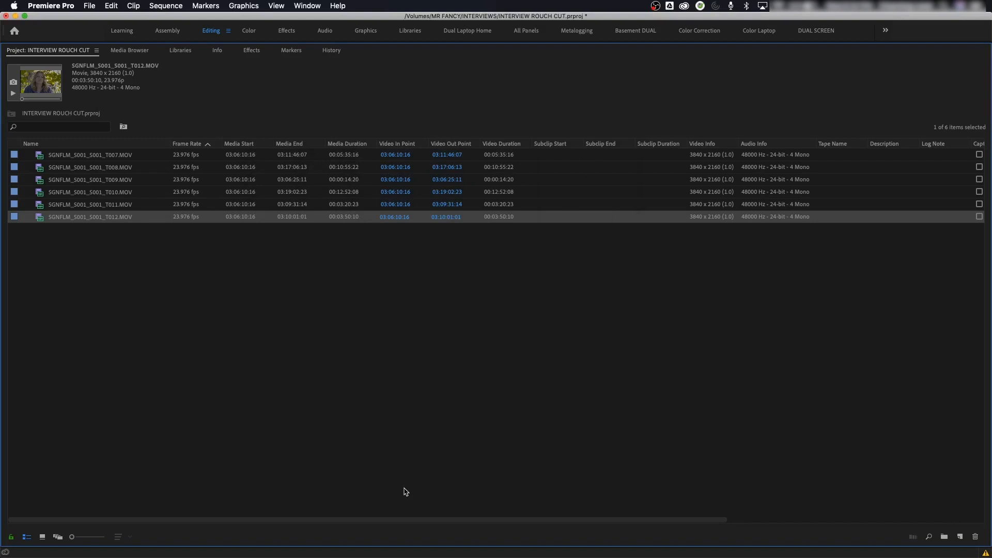
Move the Proxy column directly after the Name column and restore the clip list to its normal size
{"action": "left_click_drag", "start_coordinate": [380, 520], "coordinate": [701, 509]}
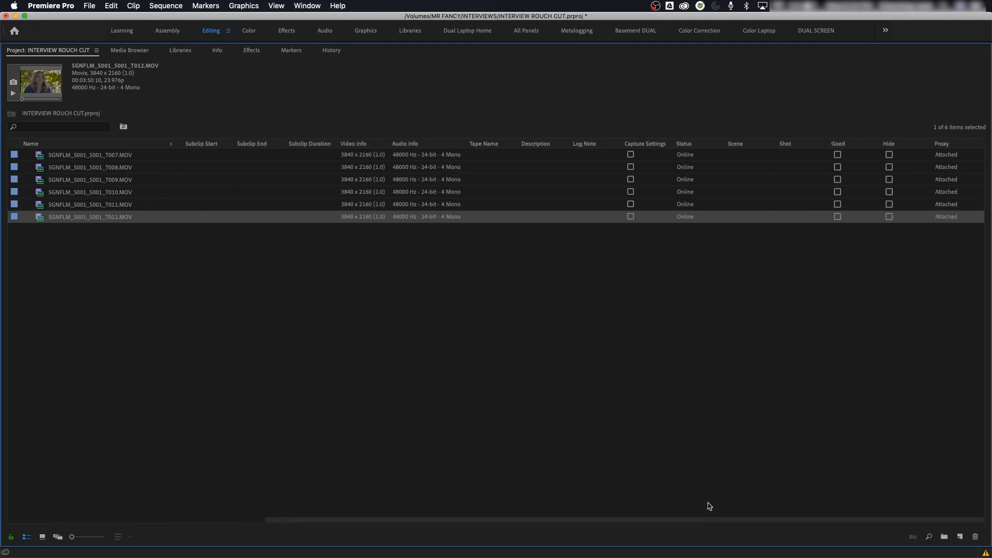
{"action": "mouse_move", "coordinate": [962, 143]}
{"action": "left_mouse_down"}
{"action": "mouse_move", "coordinate": [365, 159]}
{"action": "mouse_move", "coordinate": [227, 150]}
{"action": "left_mouse_up"}
{"action": "left_click_drag", "start_coordinate": [329, 520], "coordinate": [48, 493]}
{"action": "left_click_drag", "start_coordinate": [608, 147], "coordinate": [179, 151]}
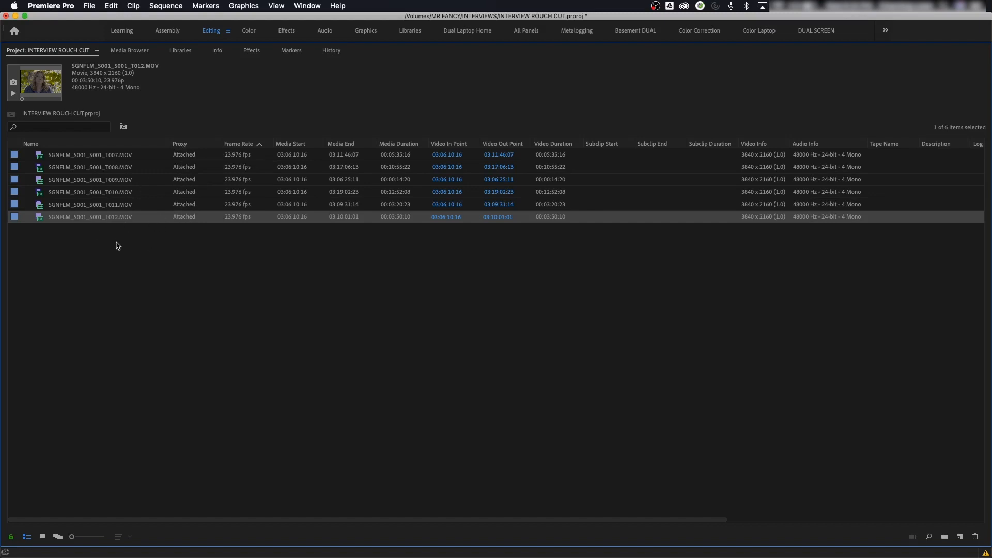
{"action": "key", "text": "grave"}
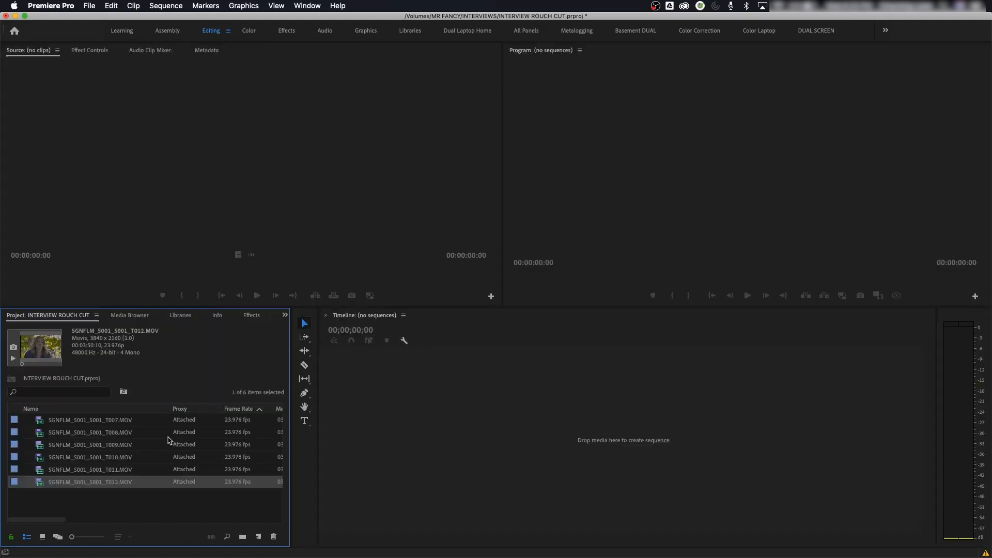
Create a sequence from all six interview clips and toggle proxies off in the Program Monitor
{"action": "left_click", "coordinate": [77, 424]}
{"action": "left_click", "coordinate": [89, 483], "text": "shift"}
{"action": "left_click_drag", "start_coordinate": [81, 423], "coordinate": [415, 436]}
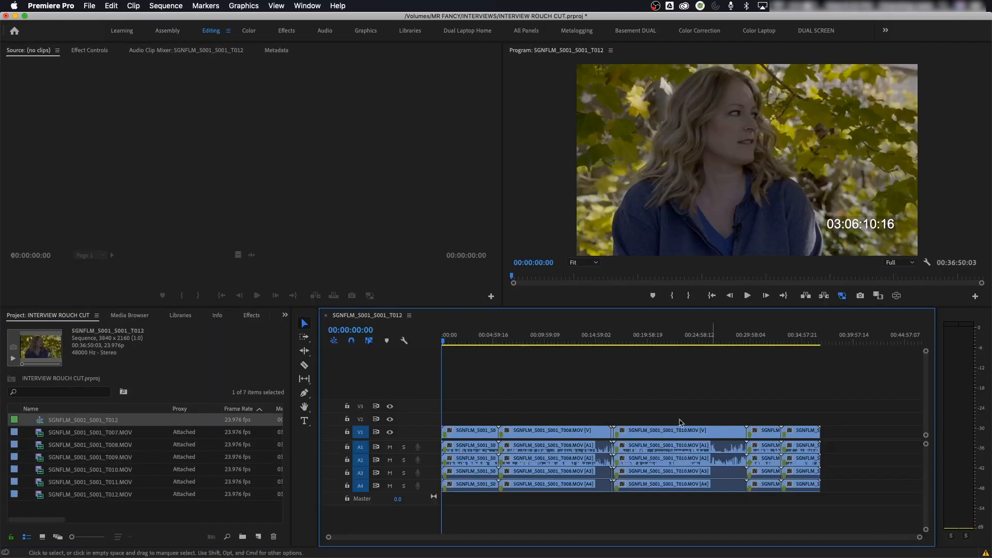
{"action": "left_click", "coordinate": [844, 298]}
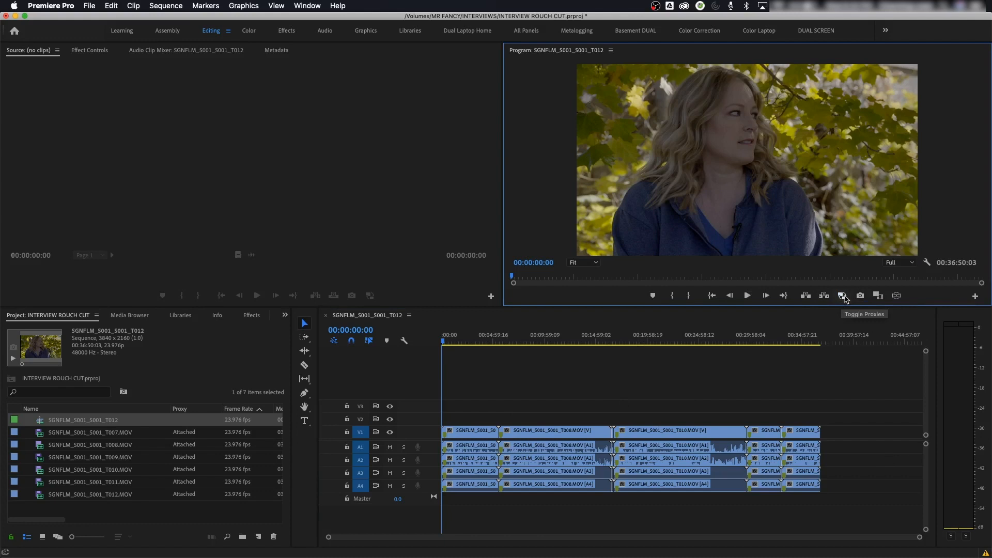
Place the Toggle Proxies button in the Program Monitor's button bar and turn proxies on
{"action": "left_click", "coordinate": [975, 298]}
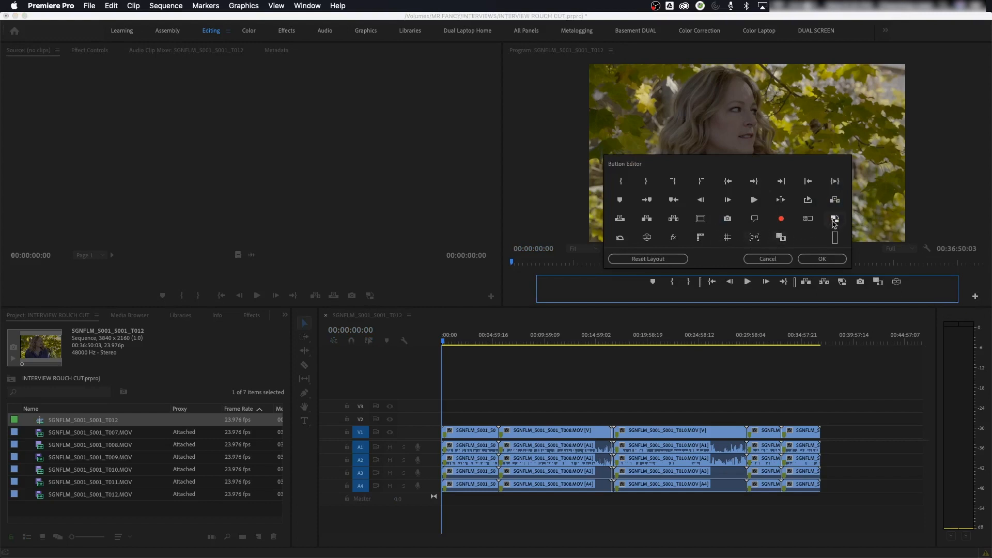
{"action": "left_click_drag", "start_coordinate": [836, 220], "coordinate": [844, 283]}
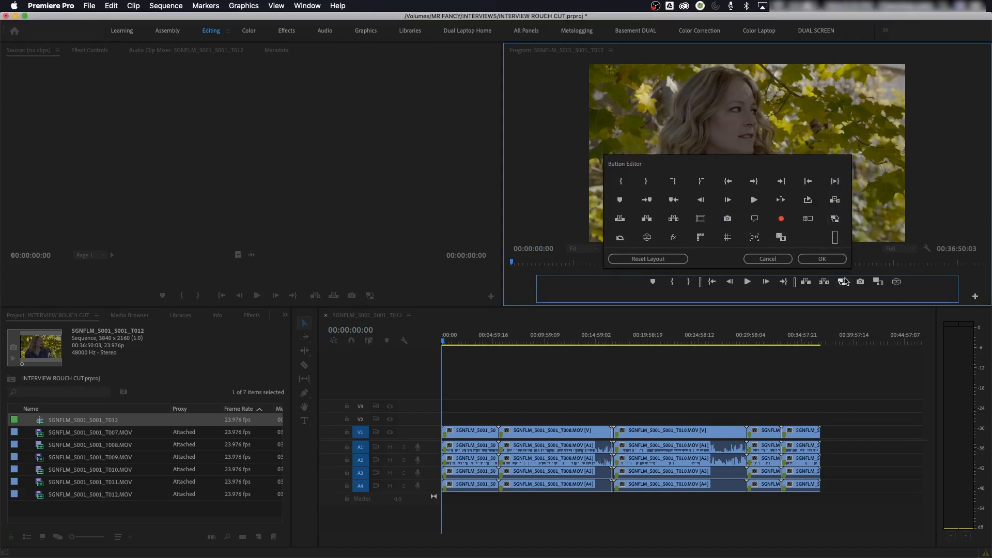
{"action": "left_click", "coordinate": [824, 259]}
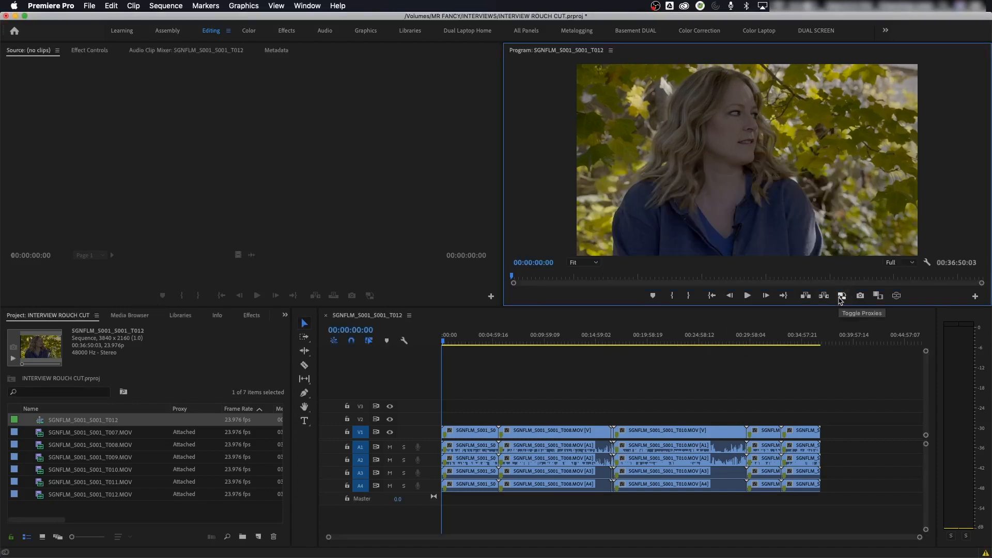
{"action": "left_click", "coordinate": [841, 297]}
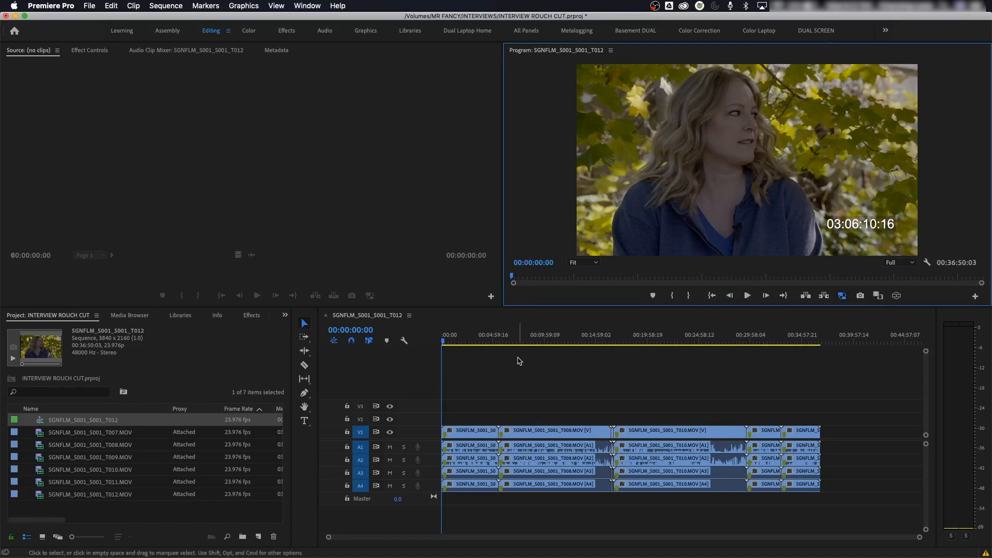
Turn proxies off, scrub through the first clip and briefly play the original footage from about 00:01:42
{"action": "mouse_move", "coordinate": [458, 342]}
{"action": "left_mouse_down"}
{"action": "mouse_move", "coordinate": [534, 344]}
{"action": "mouse_move", "coordinate": [482, 350]}
{"action": "left_mouse_up"}
{"action": "left_click", "coordinate": [842, 296]}
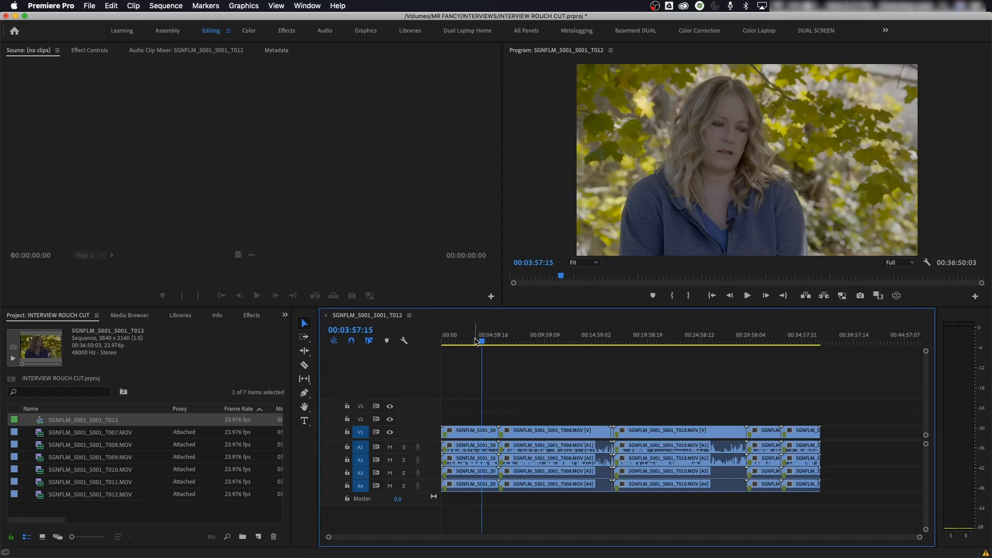
{"action": "left_click_drag", "start_coordinate": [481, 349], "coordinate": [459, 350]}
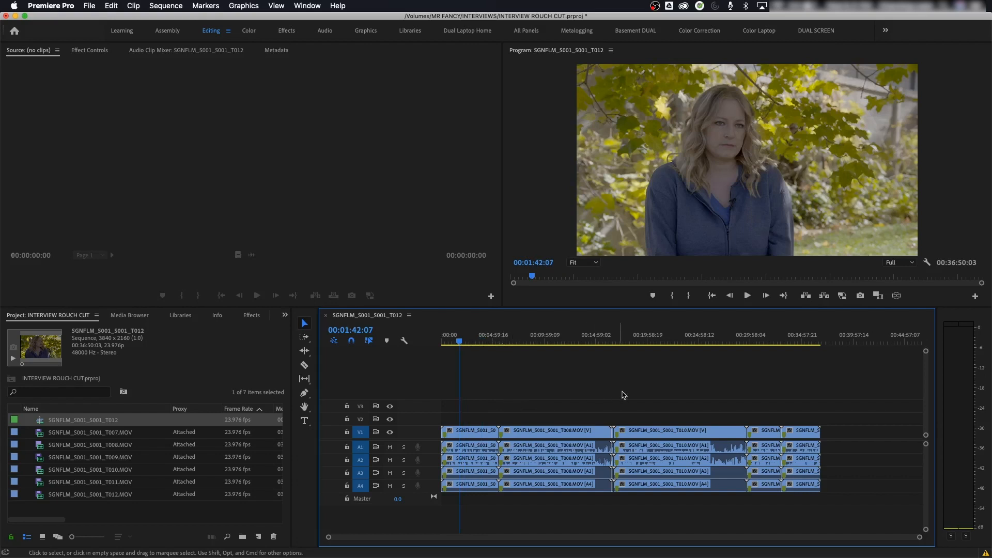
{"action": "key", "text": "space"}
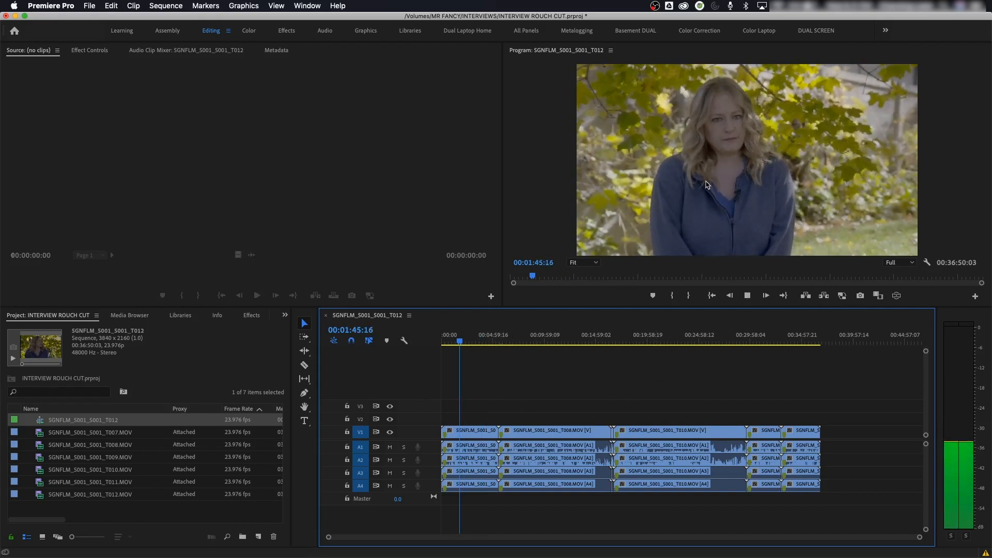
{"action": "key", "text": "space"}
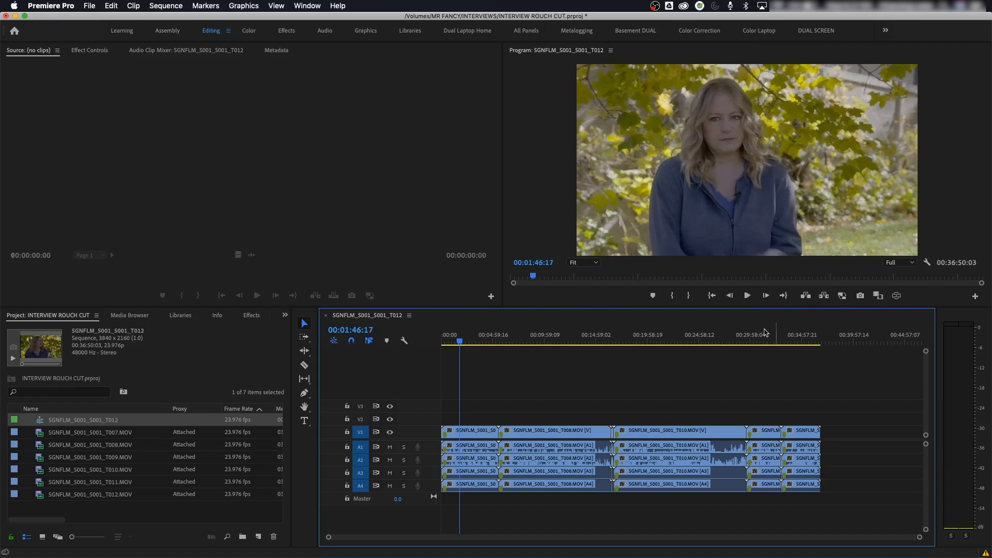
Compare the proxy and full-resolution image at 00:01:46:17 by switching proxies on and off twice, ending with proxies off
{"action": "left_click", "coordinate": [842, 295]}
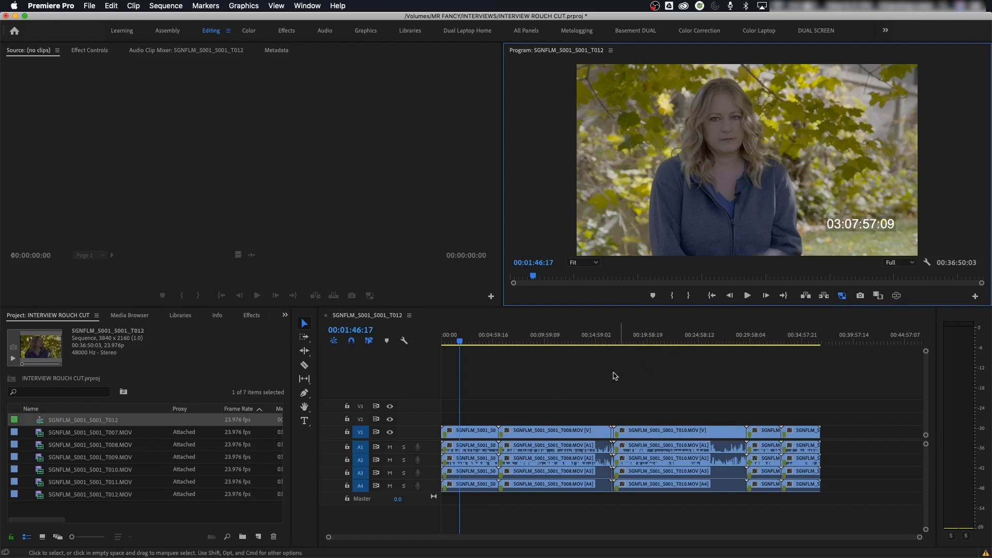
{"action": "left_click", "coordinate": [842, 297]}
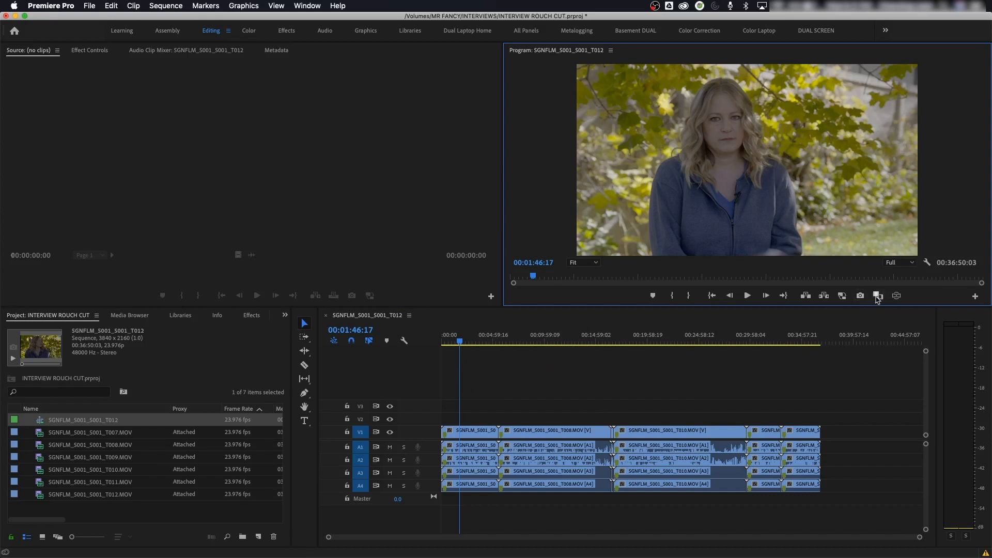
{"action": "left_click", "coordinate": [842, 296]}
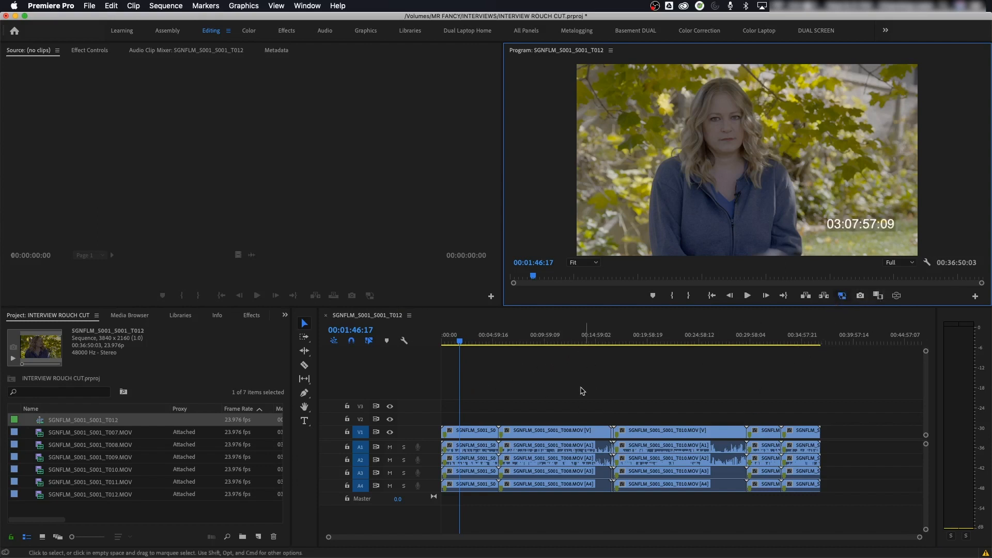
{"action": "left_click", "coordinate": [843, 295]}
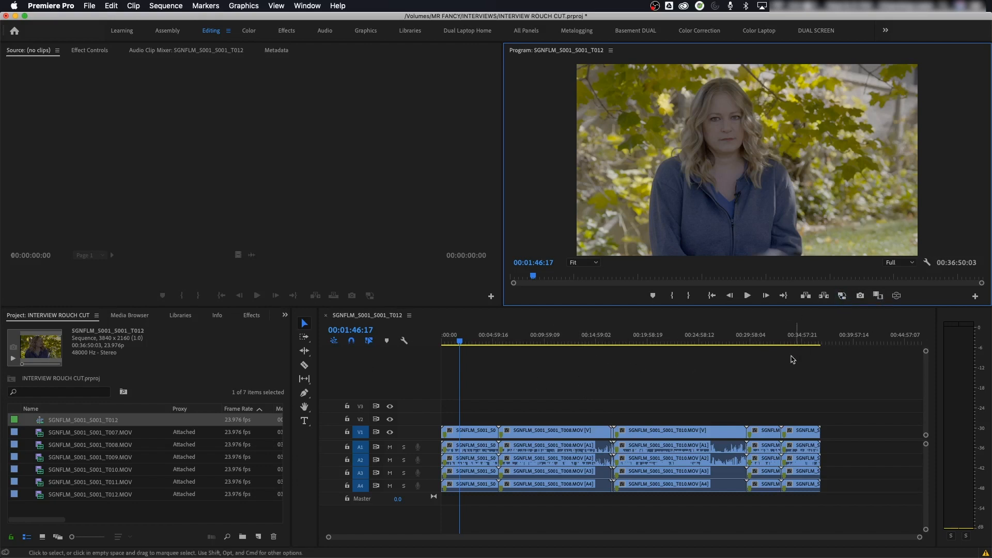